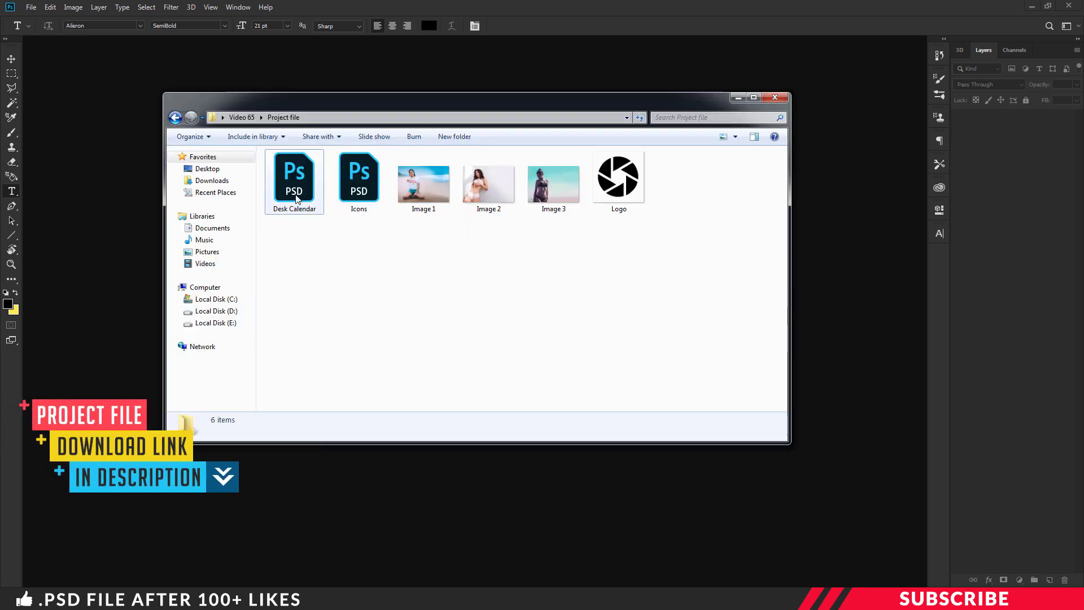
Step: Open Desk Calendar.psd and zoom out to see the whole blank page
double_click(296, 198)
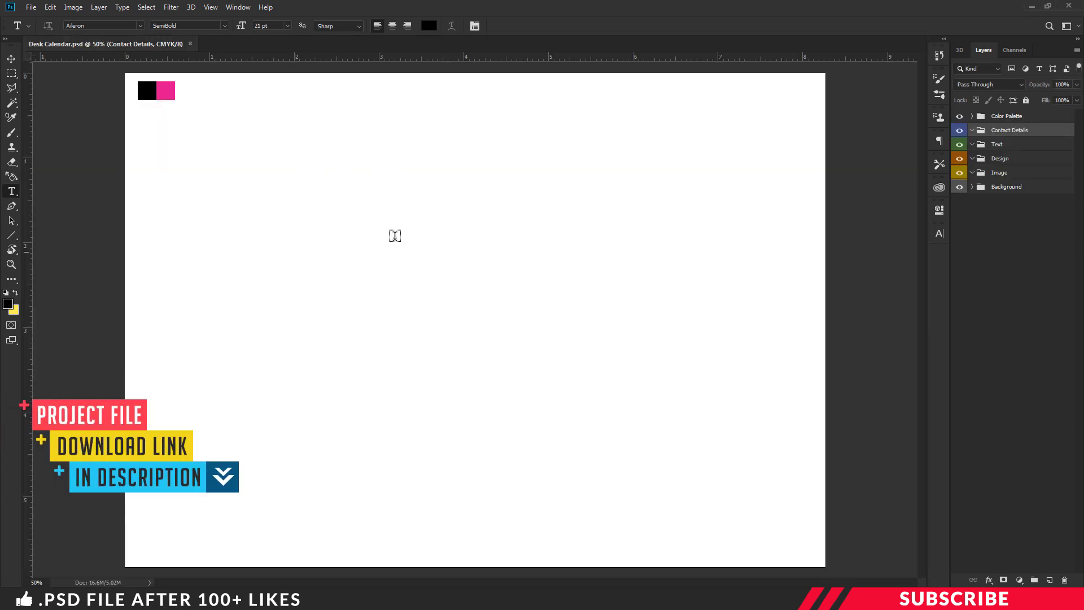
key(ctrl+minus)
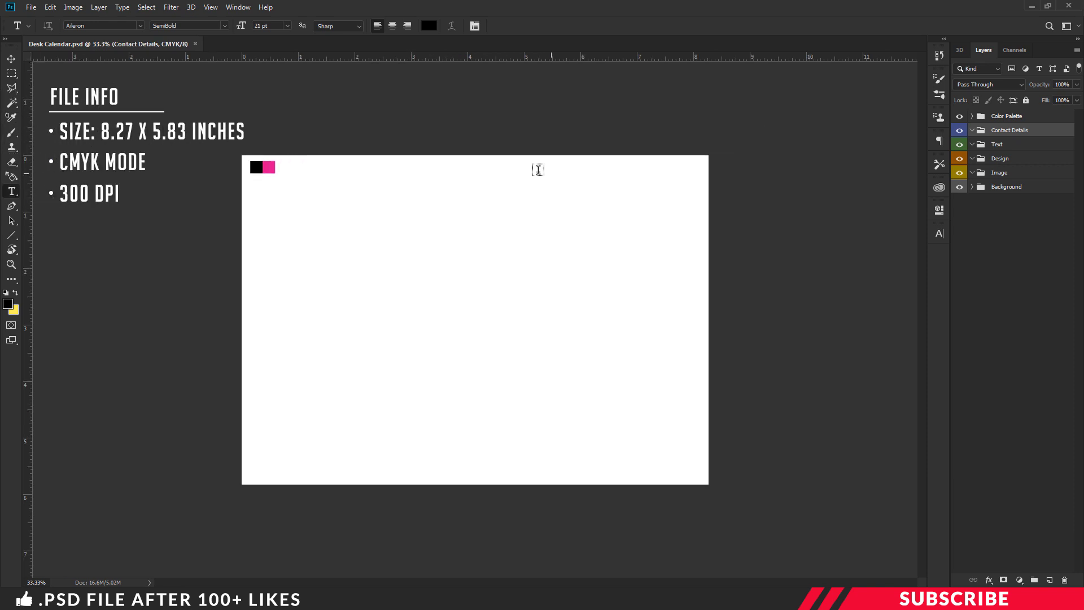
key(v)
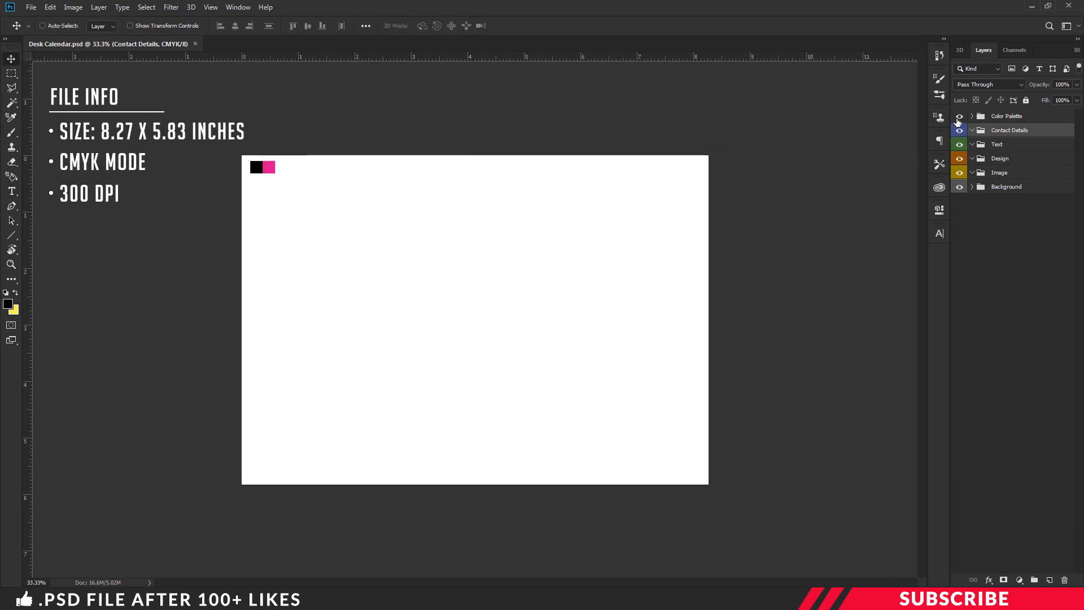
Step: Select the Image group for the photo and bring the project folder back in front
click(959, 117)
click(959, 117)
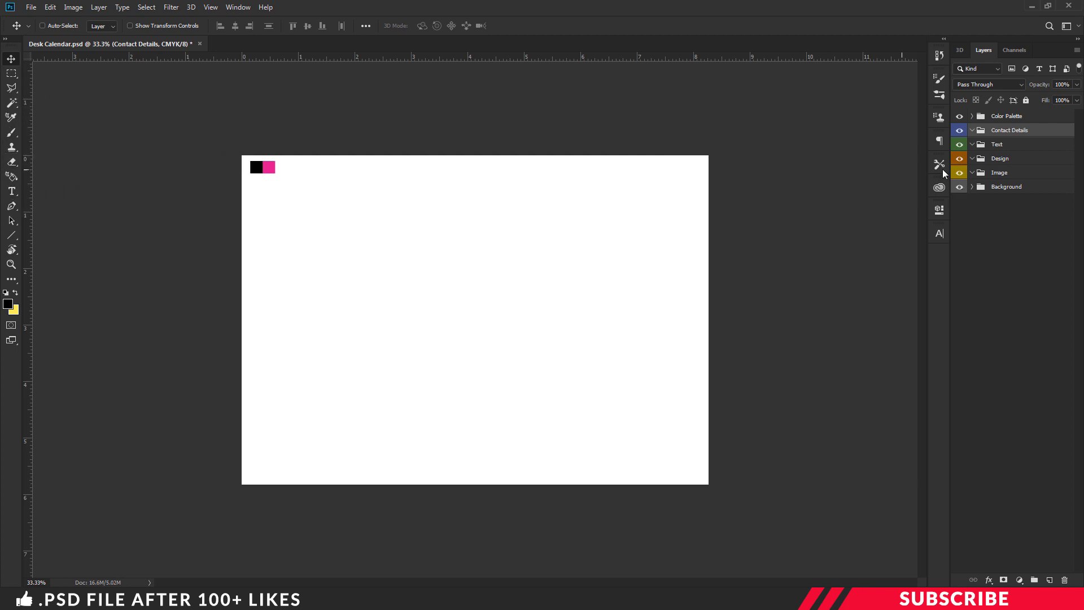
click(1004, 176)
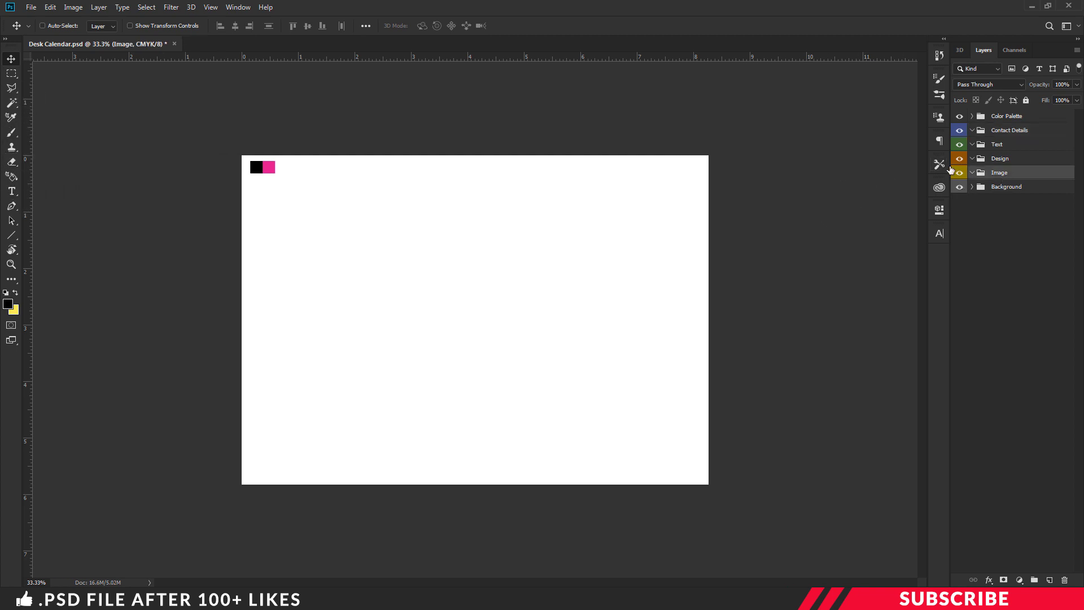
key(alt+Tab)
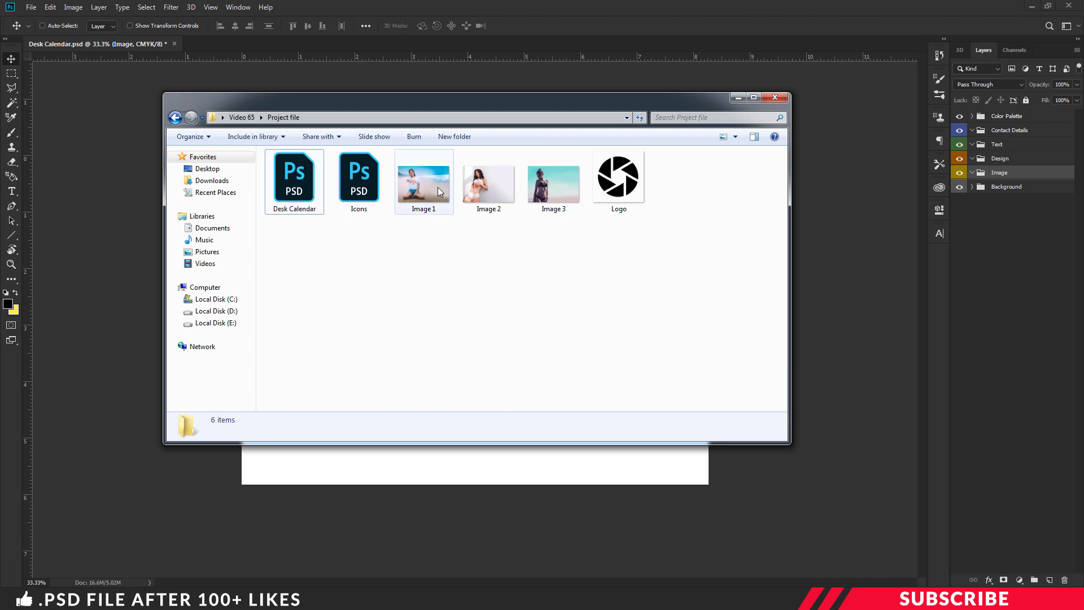
Step: Place the Image 1 beach photo onto the calendar page, sized to fill it
drag(438, 188, 836, 286)
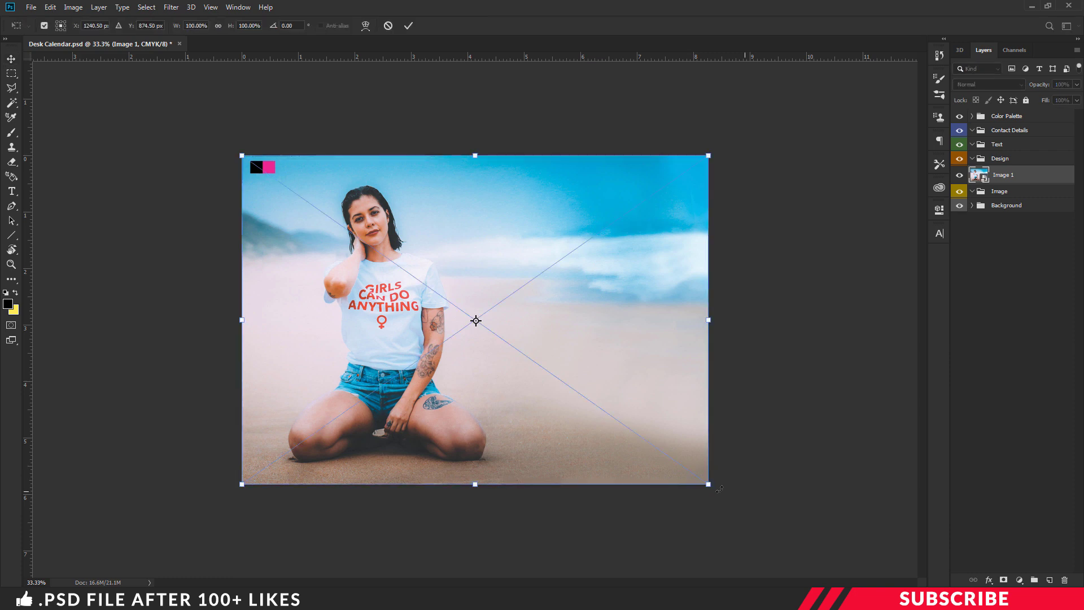
drag(709, 486, 755, 513)
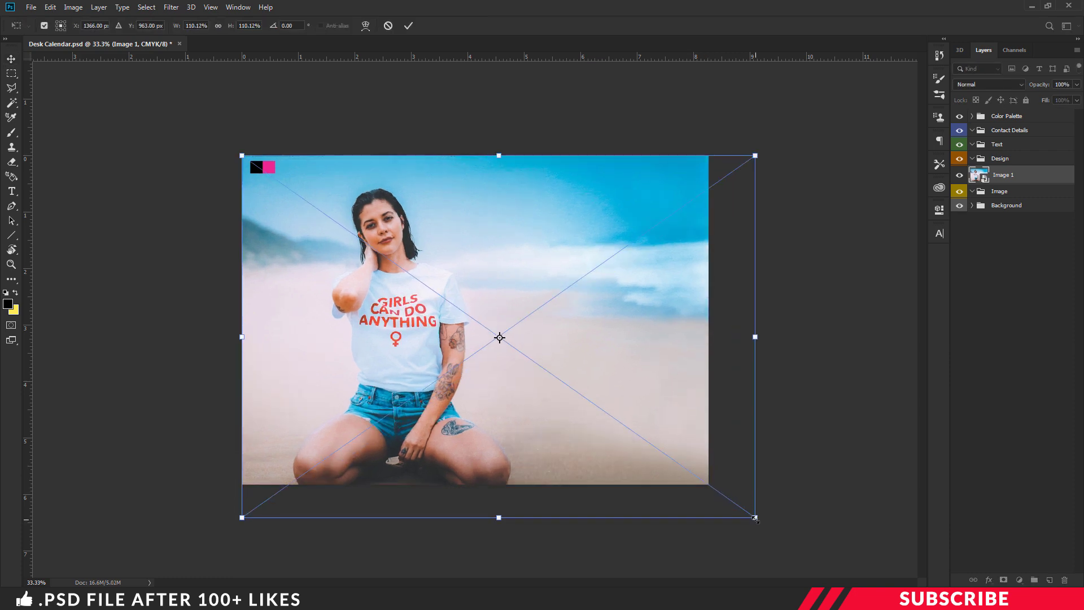
key(Escape)
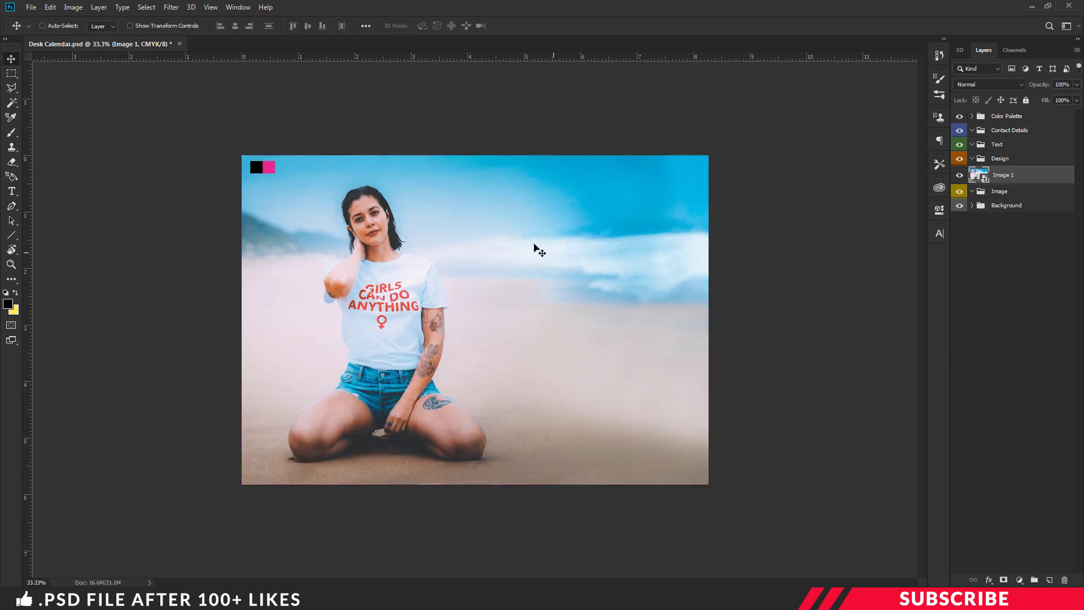
Step: Add an empty Layer 1 inside the Text group and set the foreground colour to black 000000 for text
click(1011, 147)
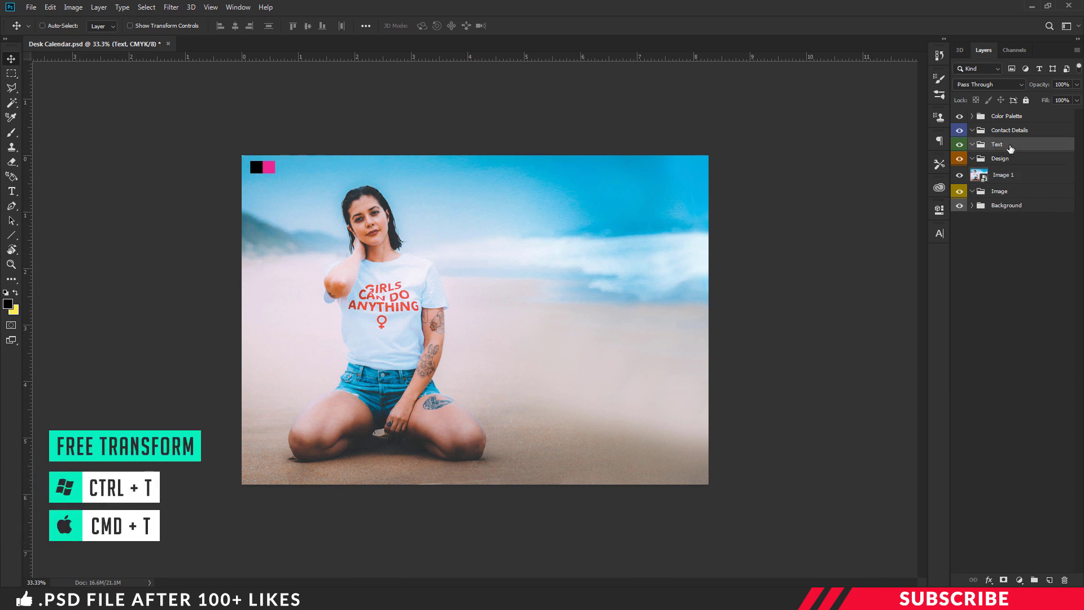
click(1050, 580)
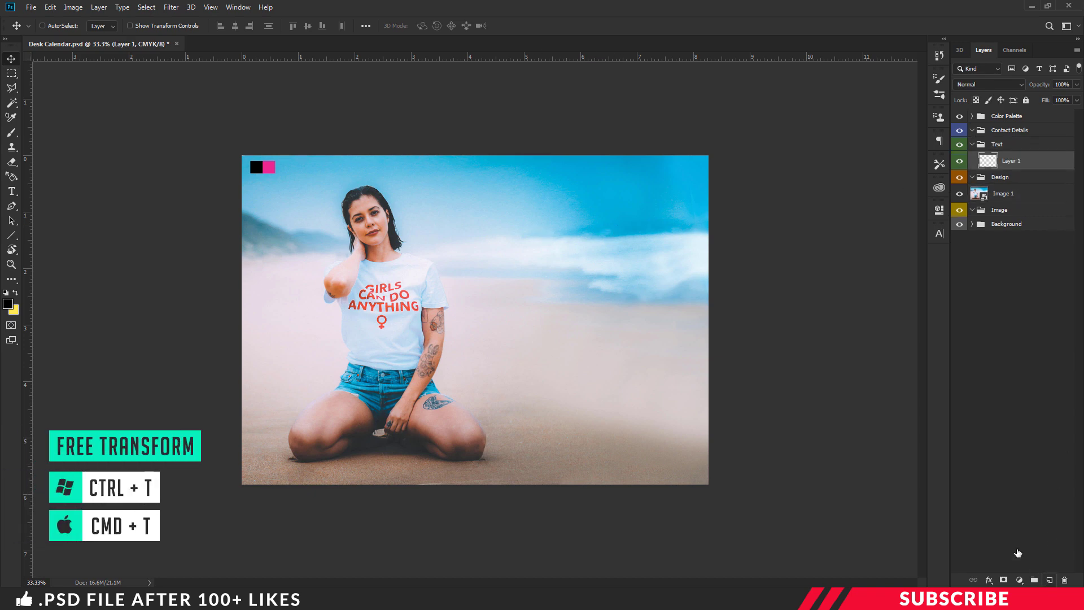
click(8, 305)
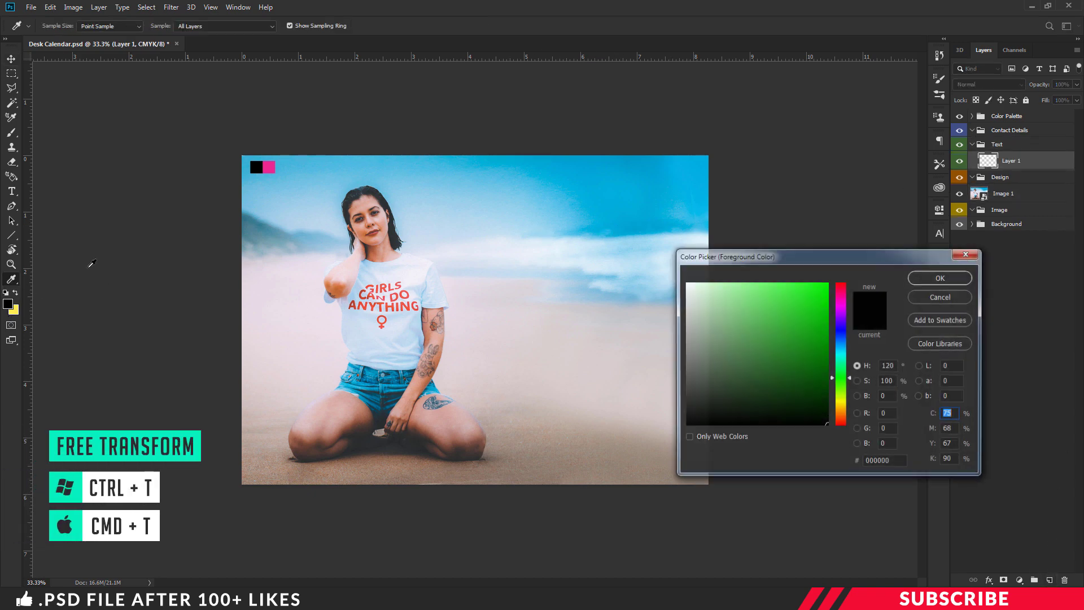
click(932, 277)
key(t)
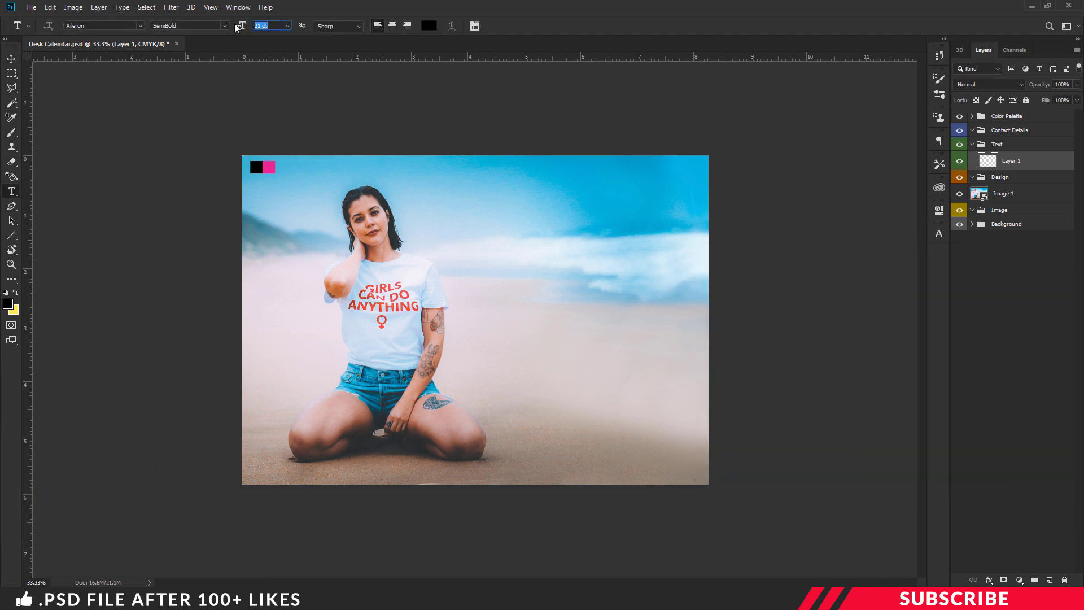
Step: Type JANUARY above the sea on the beach photo
key(ctrl+plus)
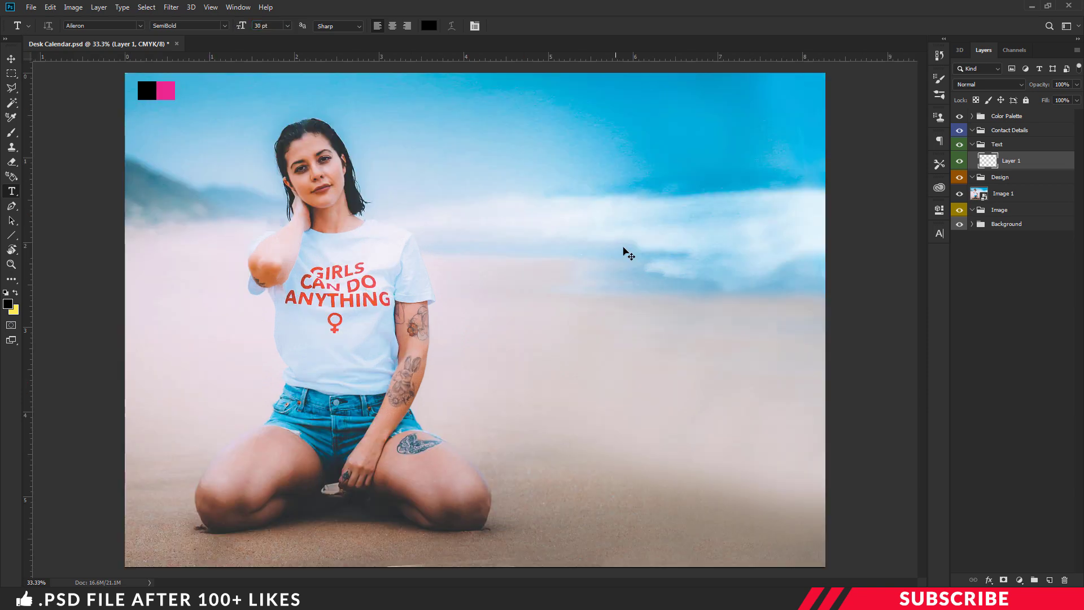
click(545, 166)
text(january)
key(ctrl+Return)
key(v)
Step: Duplicate the heading into a smaller 20 pt '2025' placed right of JANUARY
key(ctrl+j)
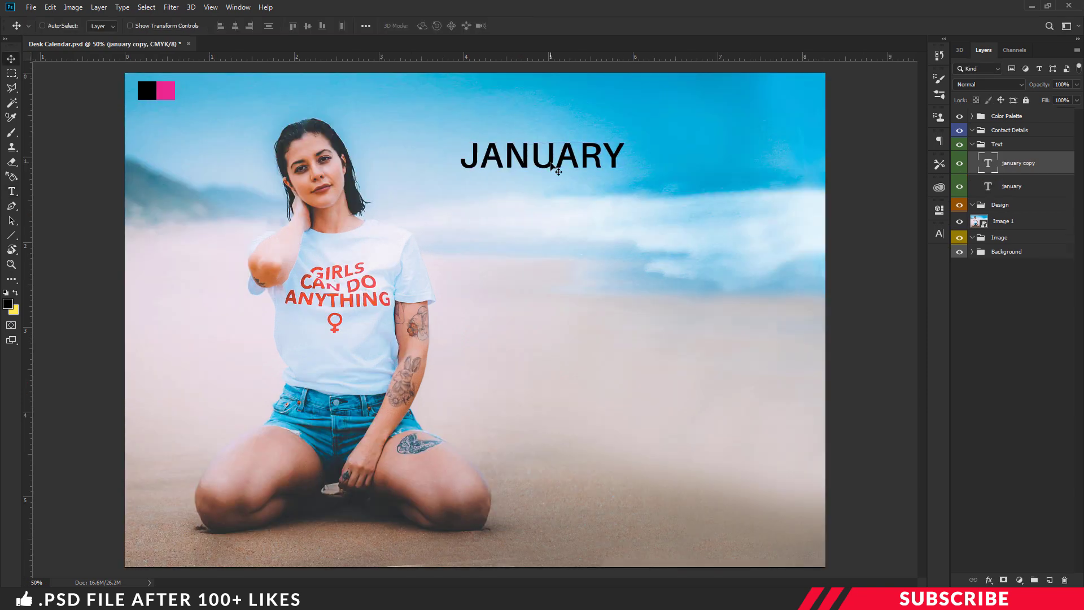
drag(554, 164, 719, 164)
key(t)
click(711, 157)
key(ctrl+a)
text(2025)
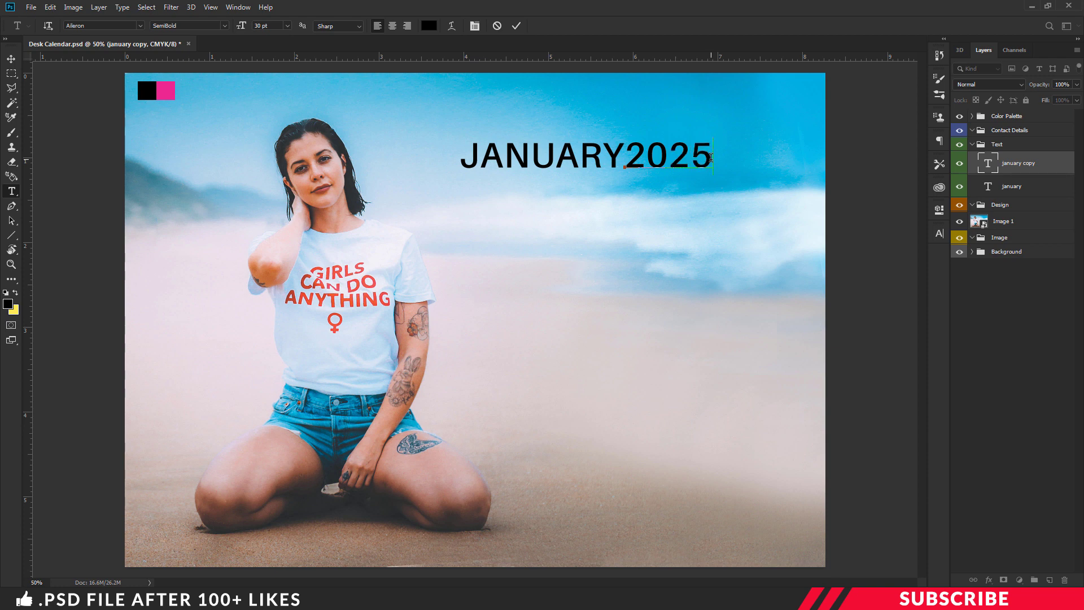
key(ctrl+a)
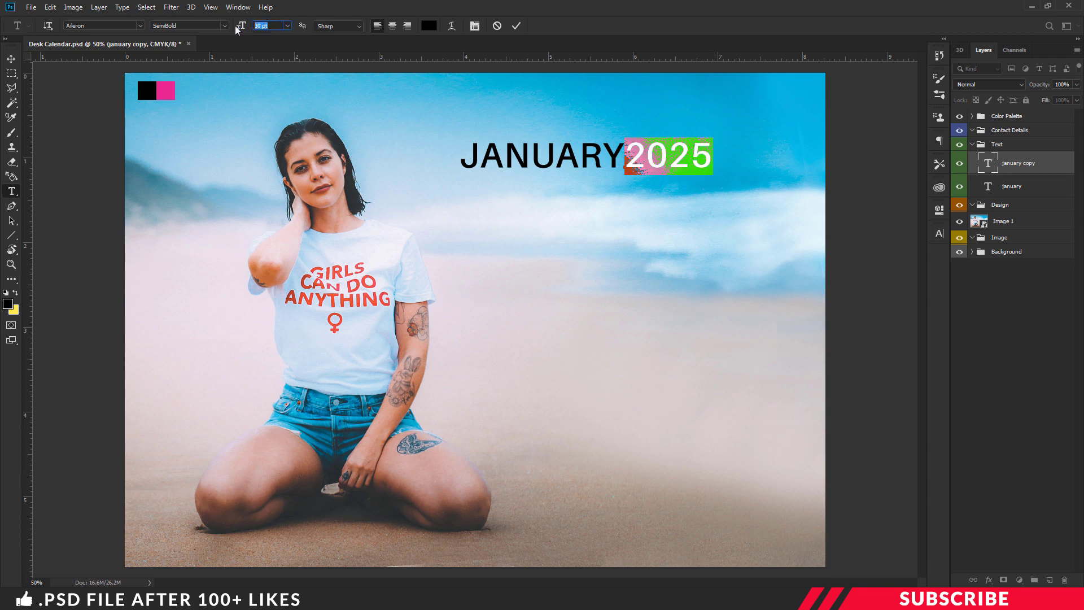
text(20)
key(Return)
key(ctrl+Return)
key(v)
drag(646, 163, 740, 163)
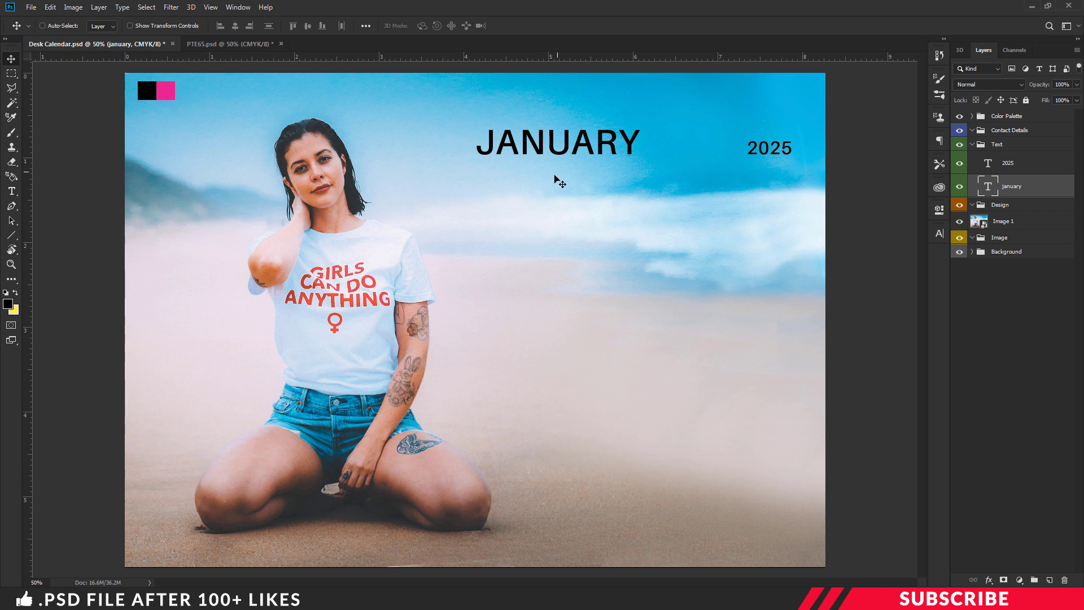
Step: Add vertical guides at JANUARY's left edge and near the page's right edge
drag(28, 166, 477, 217)
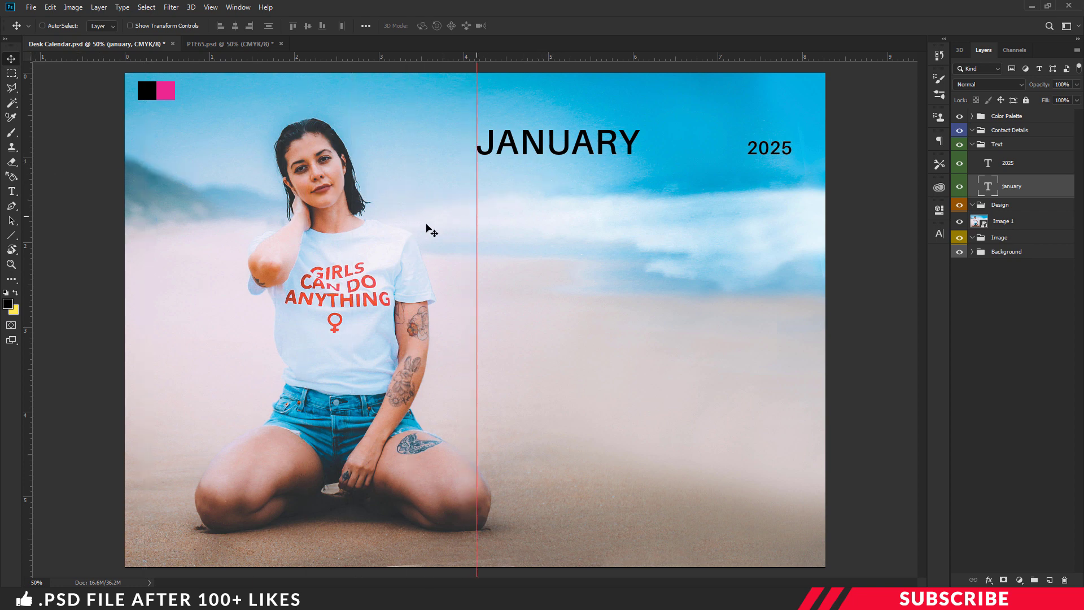
drag(28, 168, 792, 209)
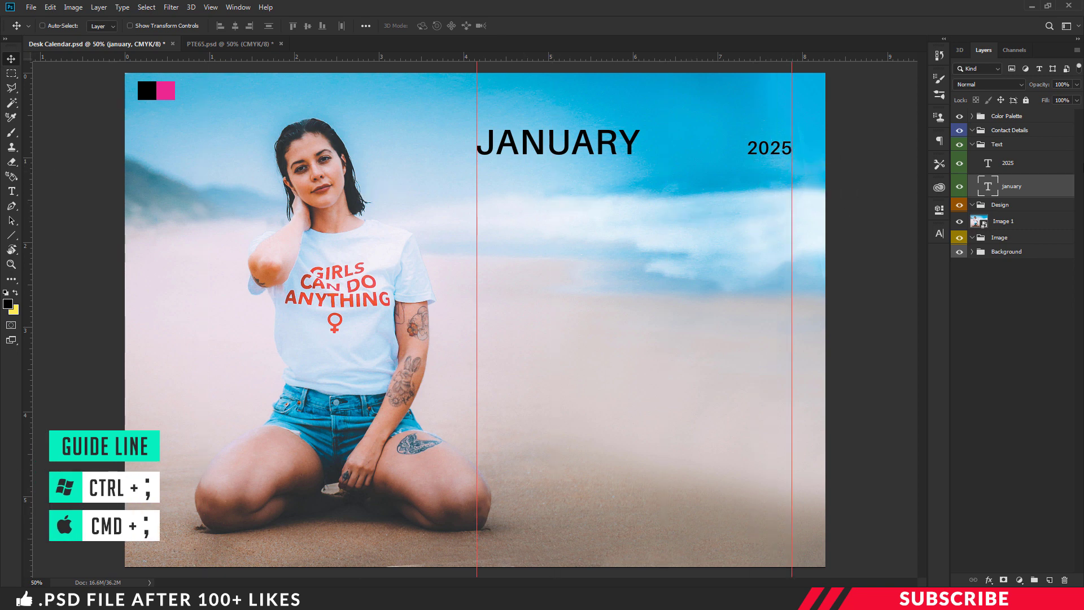
shift+click(1039, 168)
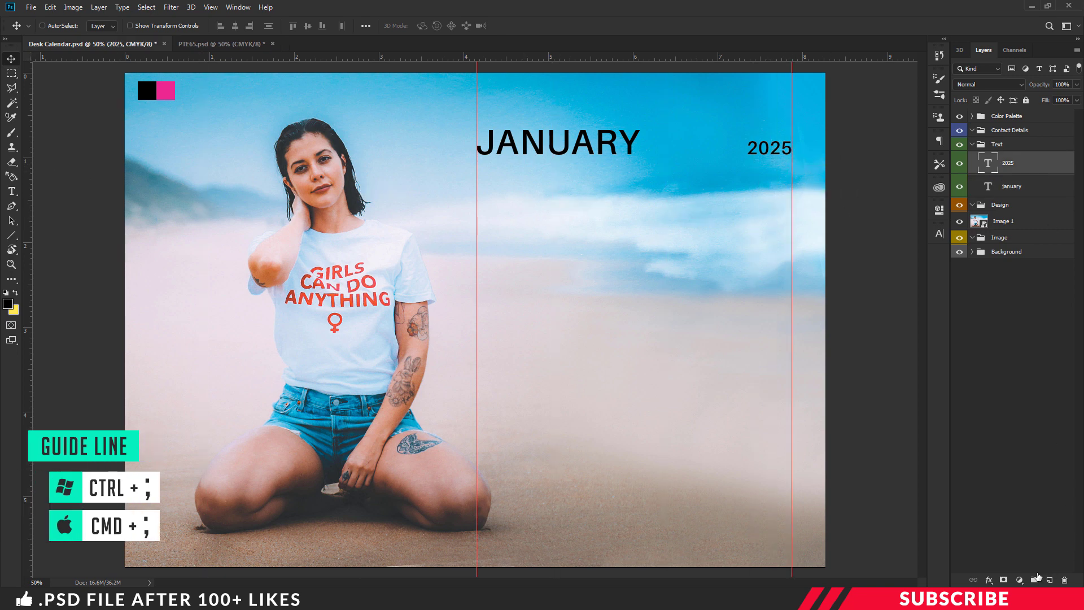
Step: Group january and 2025 into a group named Date, placed below the january layer
key(ctrl+g)
double_click(1017, 161)
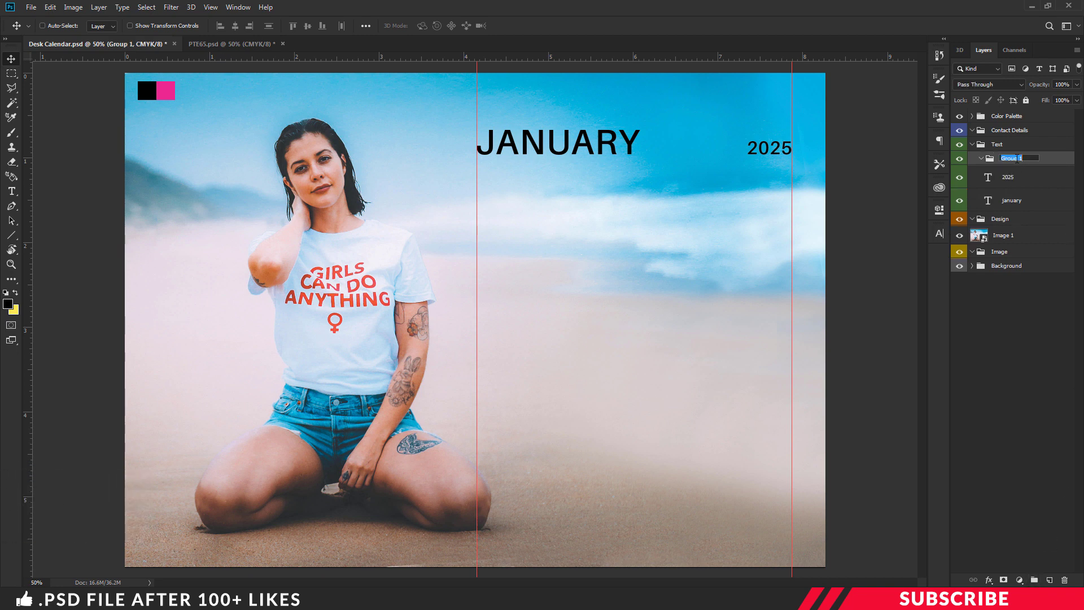
text(Date)
key(Return)
drag(1046, 159, 1043, 208)
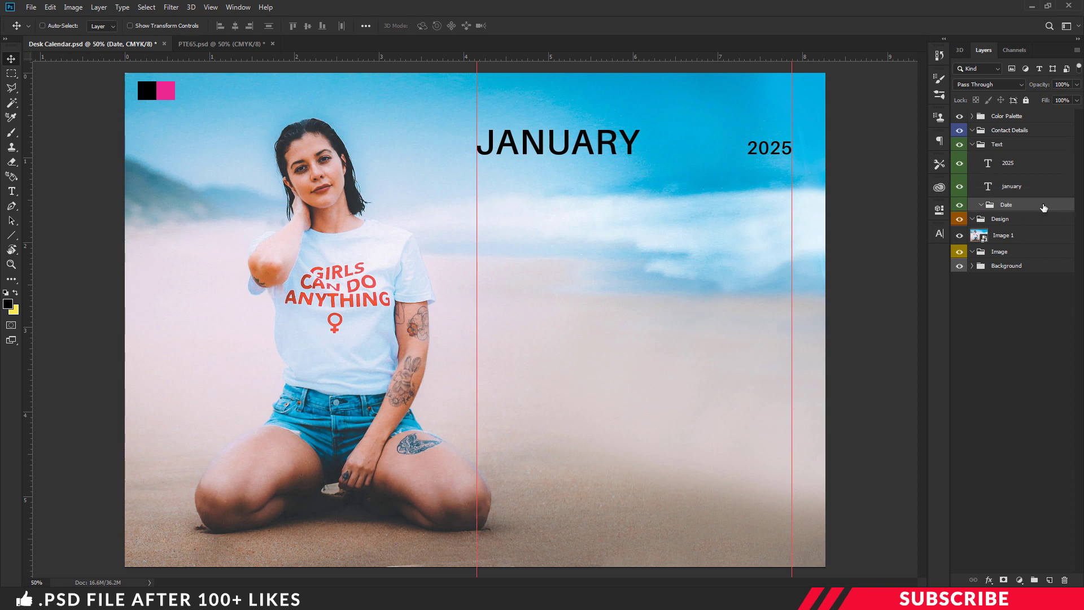
Step: Set the foreground colour back to black for the weekday text
click(8, 303)
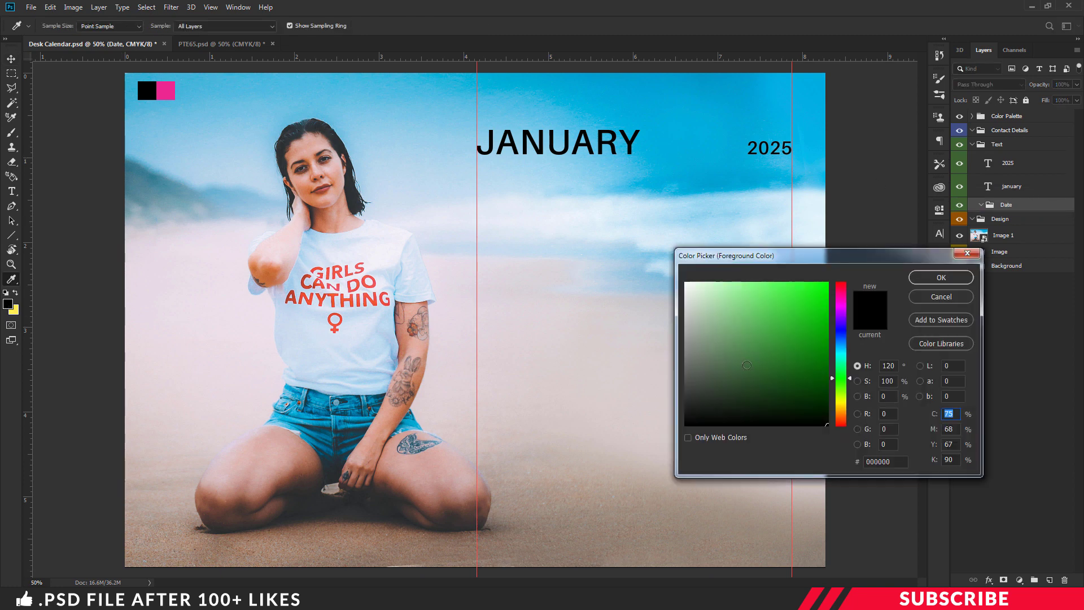
click(946, 279)
key(t)
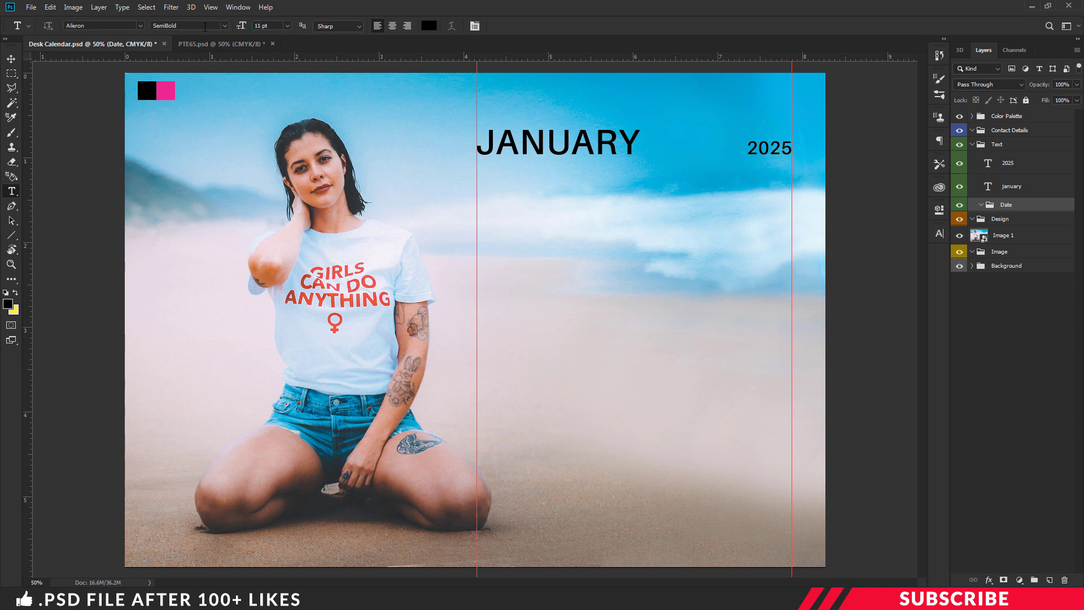
Step: Set the type to Bold with centre alignment
click(225, 25)
click(180, 137)
click(392, 26)
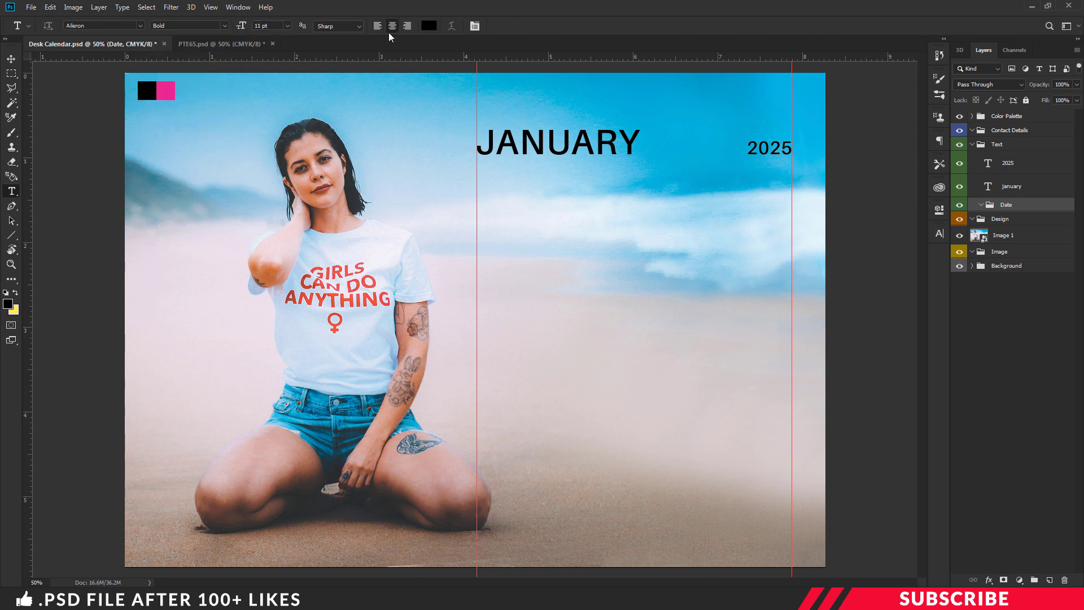
Step: Type SUN just under JANUARY and duplicate it into seven labels across the row
click(494, 213)
text(SUN)
key(ctrl+Return)
key(ctrl+plus)
scroll(542, 249, up, 2)
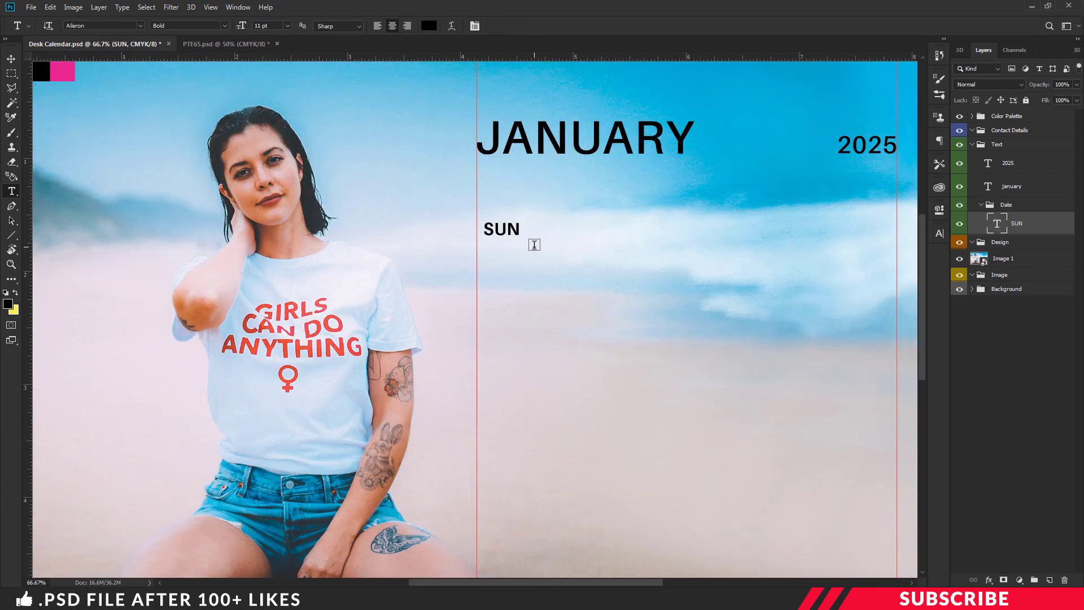
key(v)
drag(510, 229, 885, 199)
key(ctrl+j)
key(ctrl+j)
key(ctrl+j)
key(ctrl+j)
key(ctrl+j)
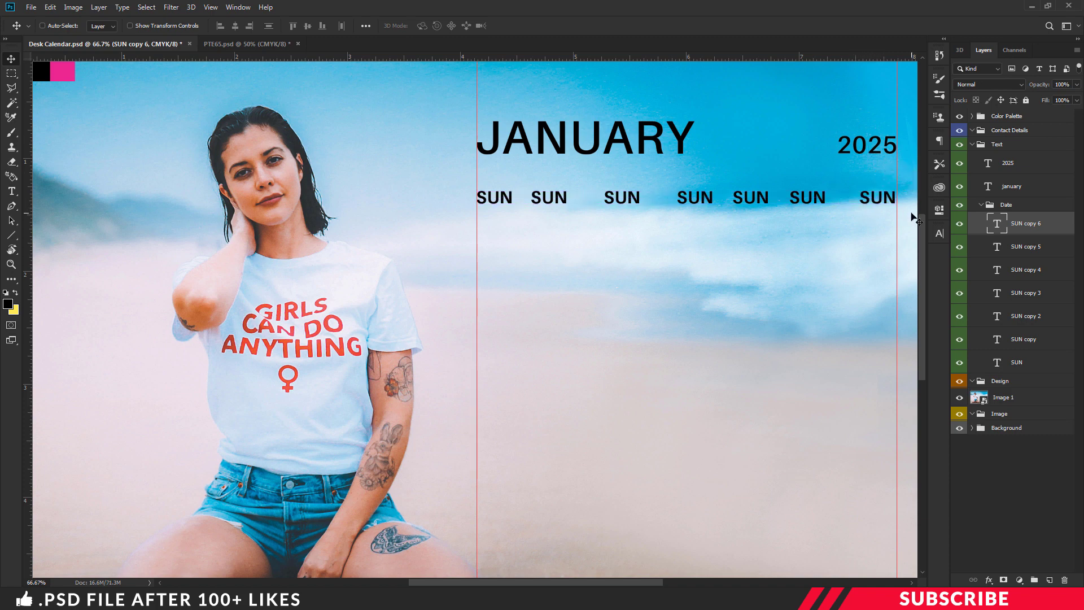
key(Right)
key(Right)
key(Right)
key(Right)
key(Right)
key(Right)
Step: Space the seven SUN labels evenly and colour the first SUN pink ed2891
shift+click(1031, 365)
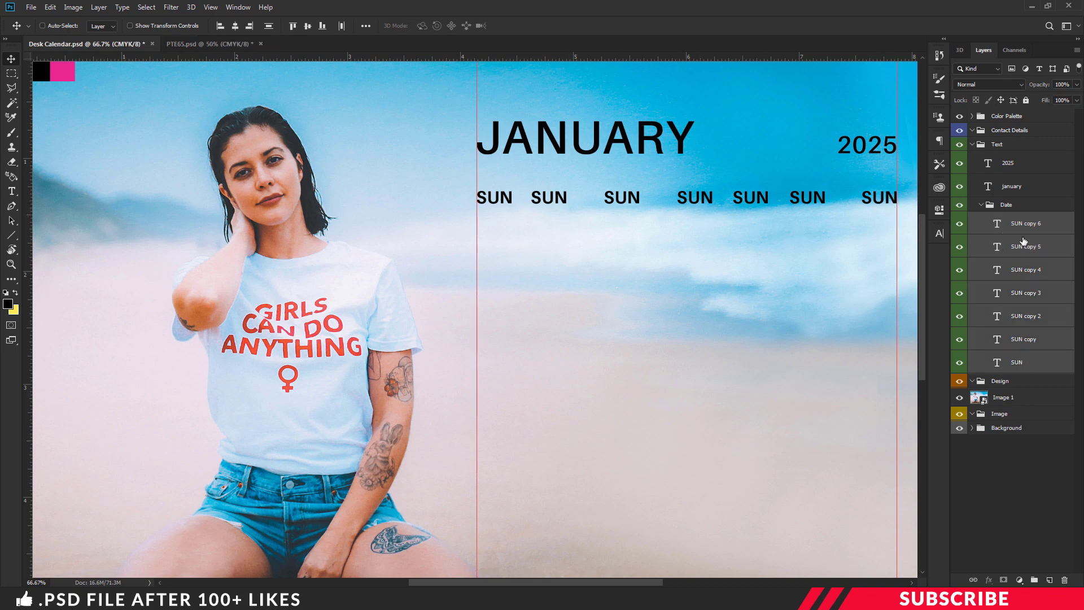
click(343, 27)
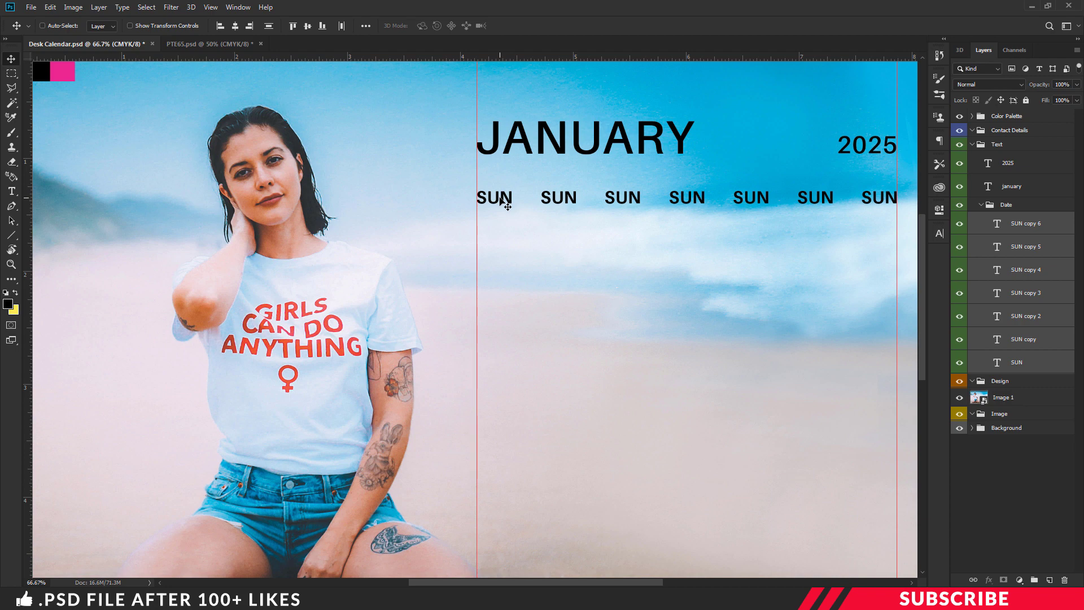
key(t)
click(504, 201)
drag(513, 198, 479, 198)
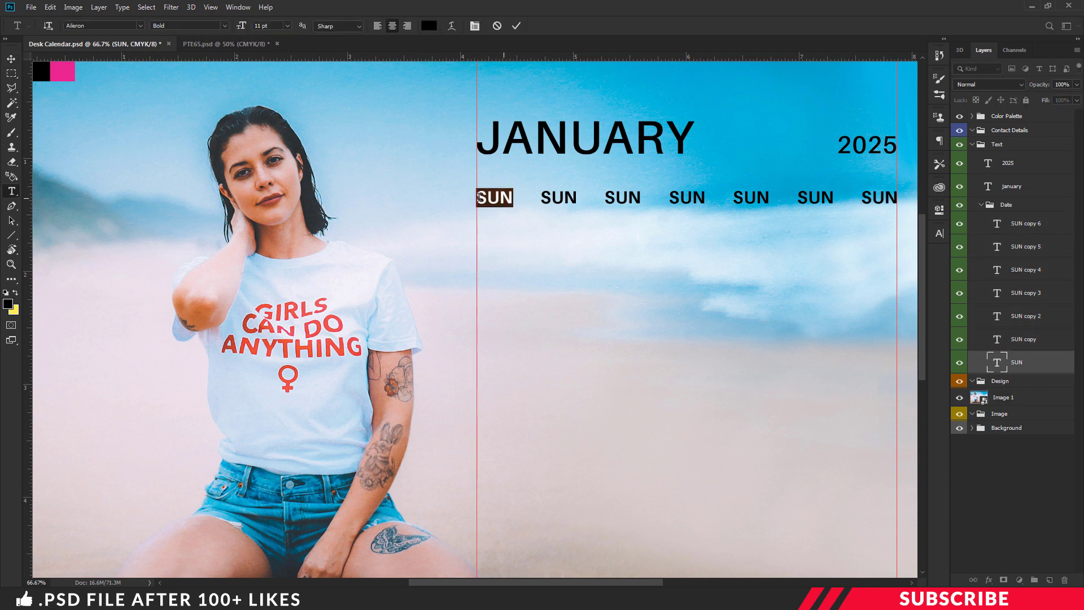
click(8, 305)
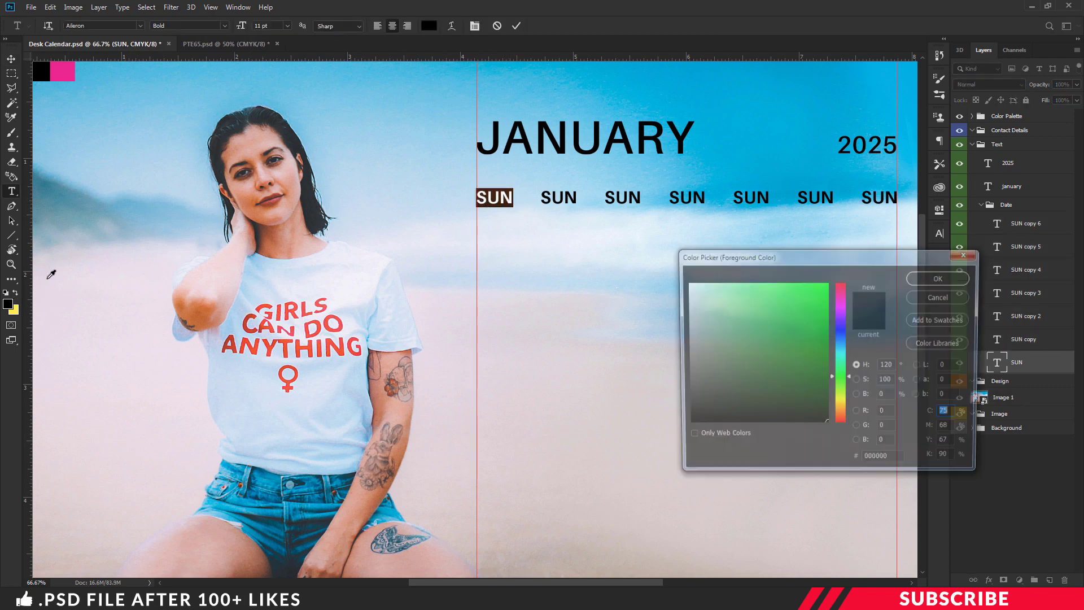
click(72, 68)
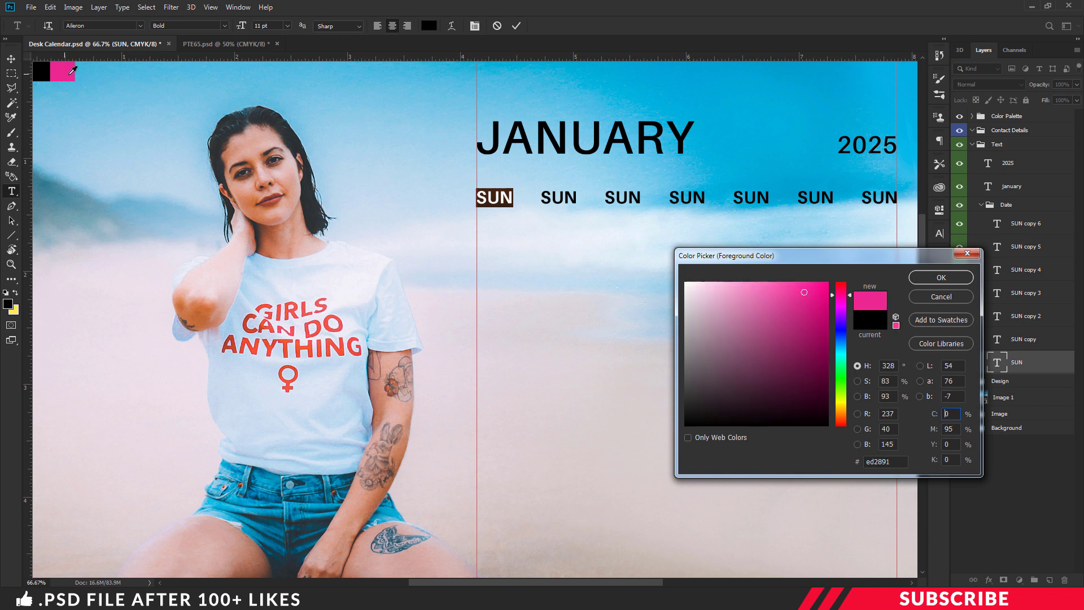
click(942, 277)
click(500, 194)
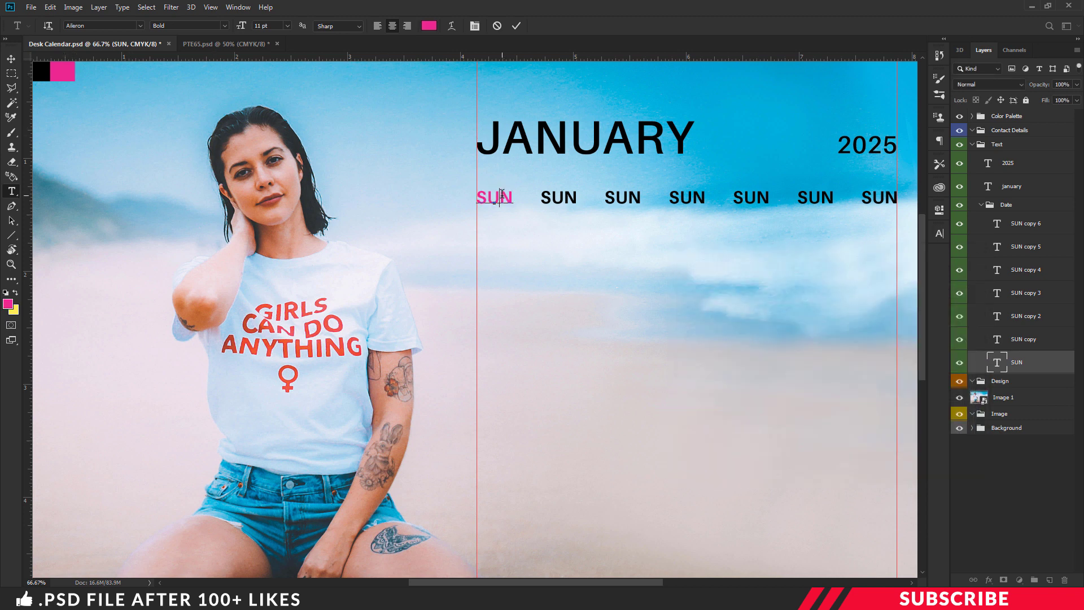
Step: Retype the other labels as MON, TUE, WED, THU, FRI, SAT and collapse the Date group
double_click(559, 197)
text(Mon)
double_click(623, 197)
text(TUe)
double_click(687, 197)
text(WED)
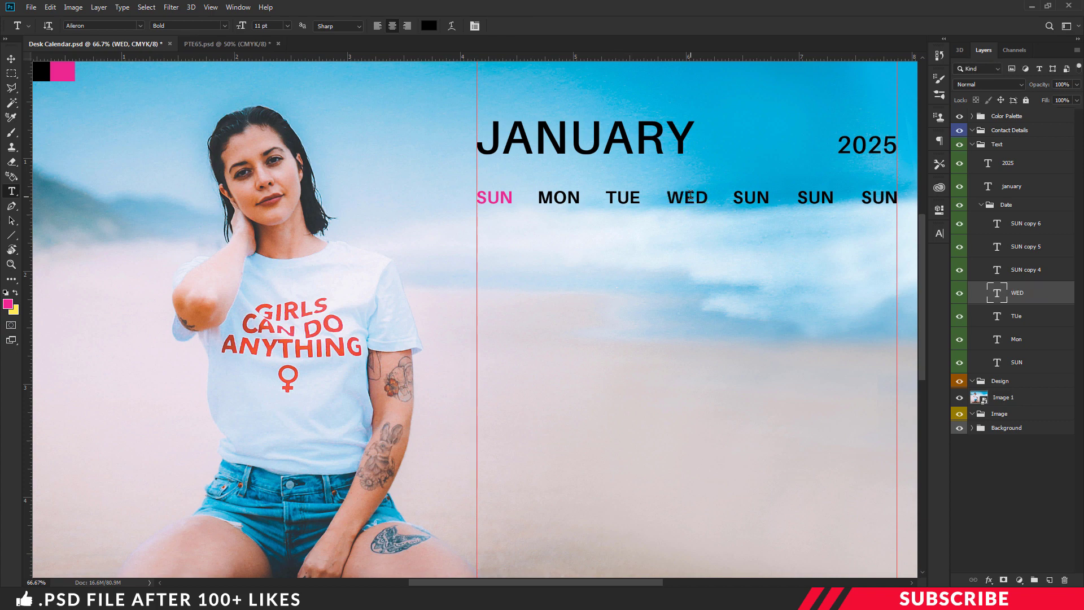
double_click(751, 197)
text(Thu)
double_click(816, 198)
text(FRI)
double_click(880, 197)
text(SAT)
key(ctrl+Return)
key(v)
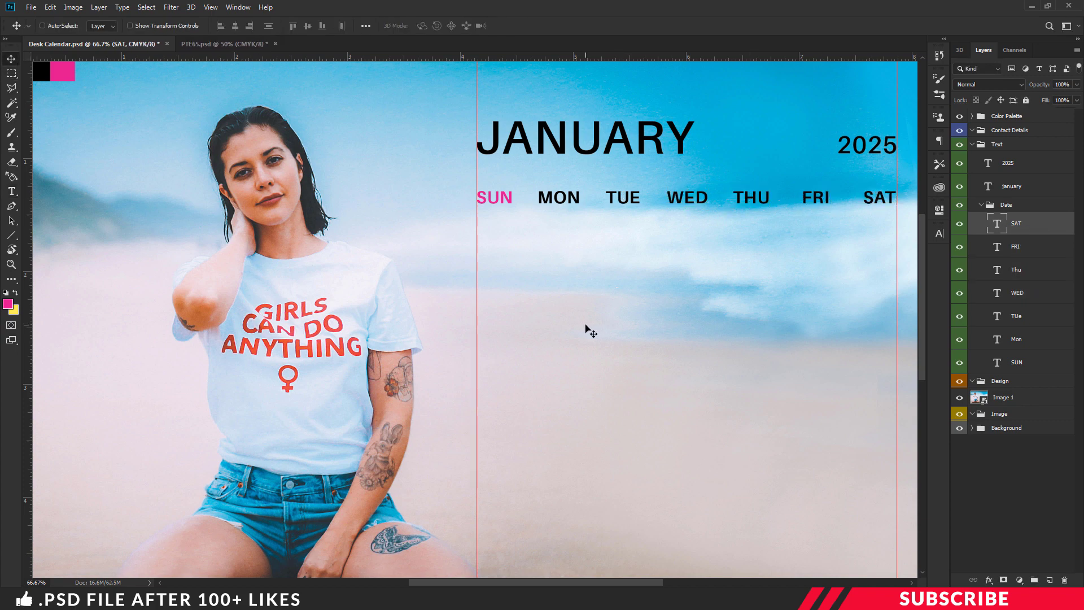
click(982, 205)
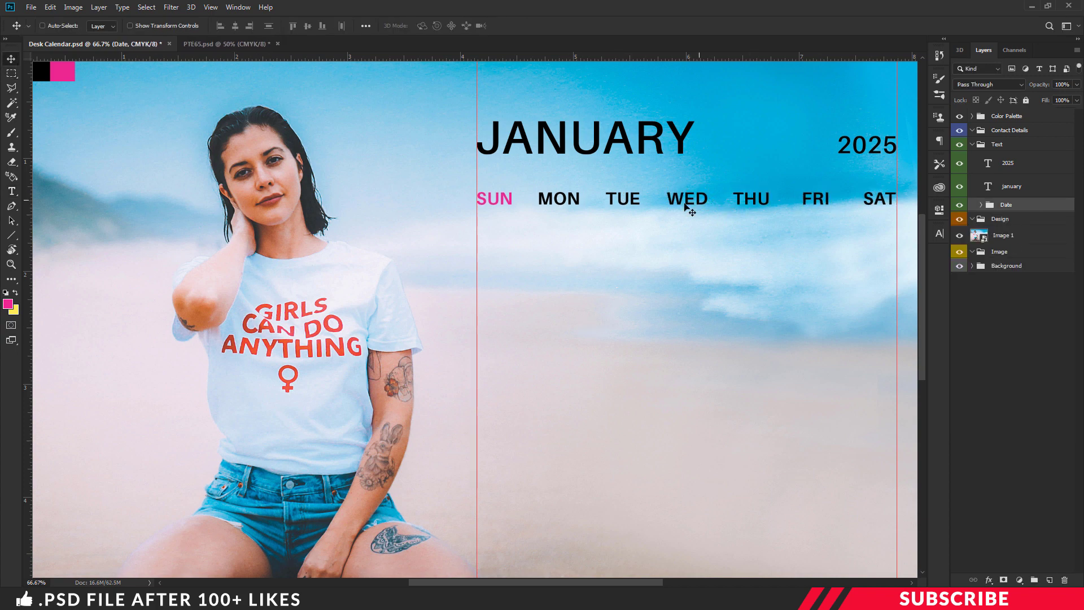
Step: Add an empty layer in the Design group and move Image 1 into the Image group
click(1020, 219)
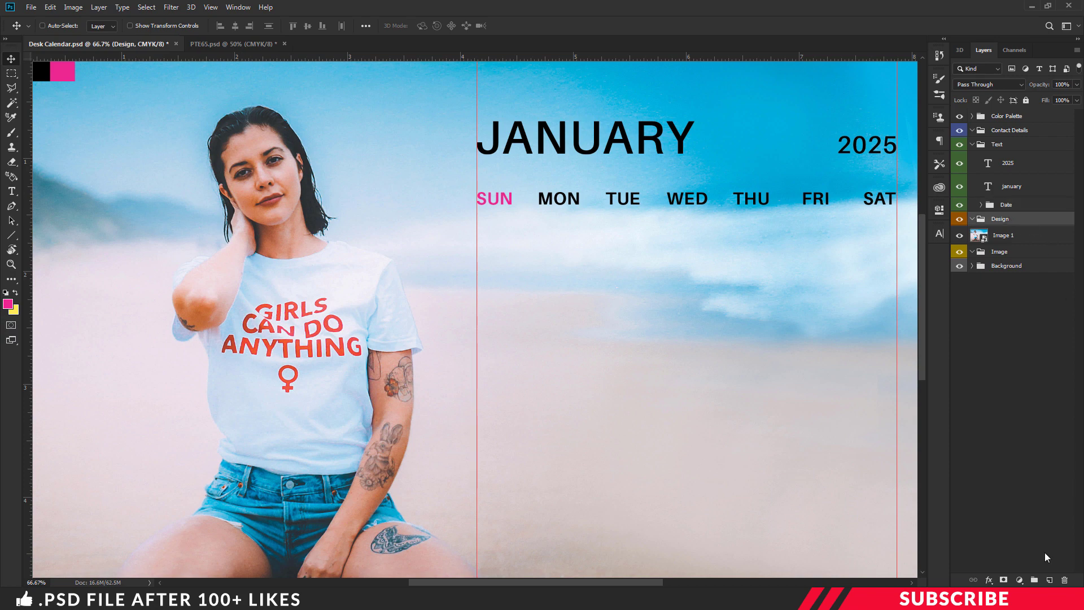
click(1049, 581)
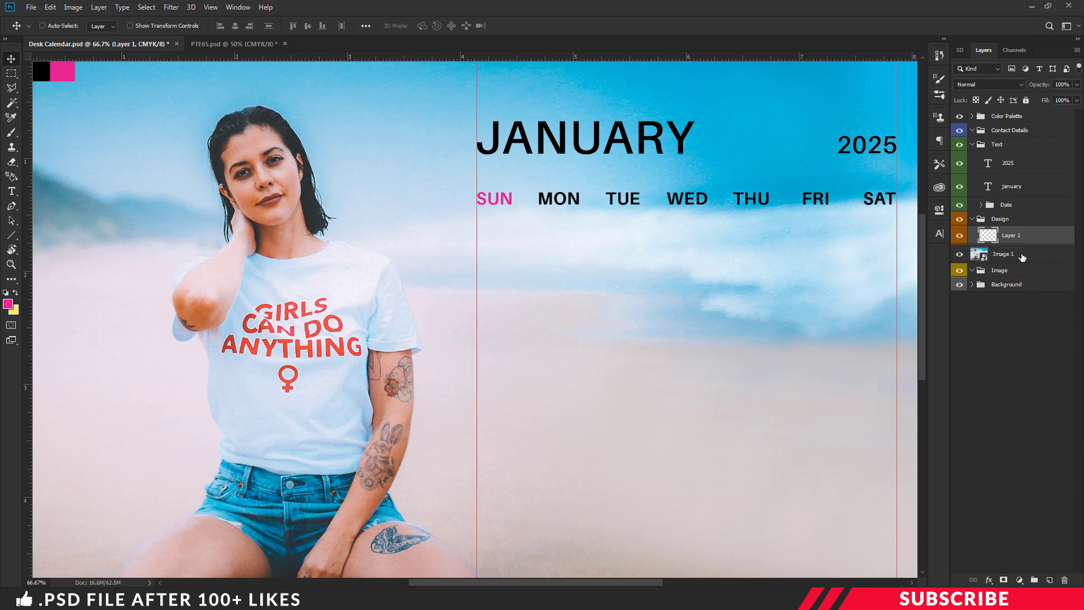
drag(1022, 258, 1011, 270)
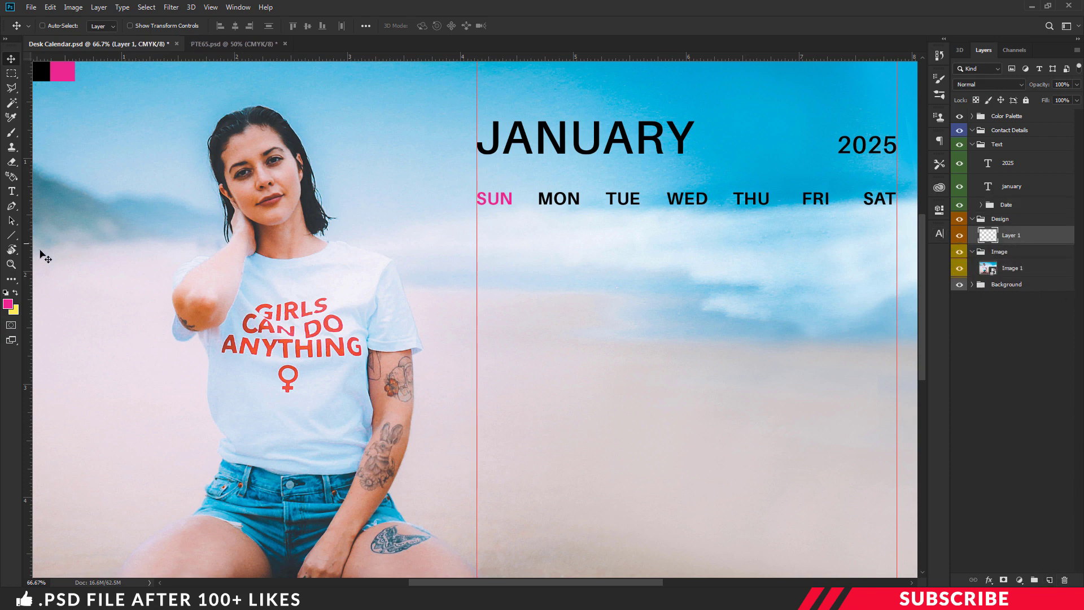
Step: Draw a black 3 px horizontal line above the weekday row from SUN to SAT
click(7, 303)
click(46, 71)
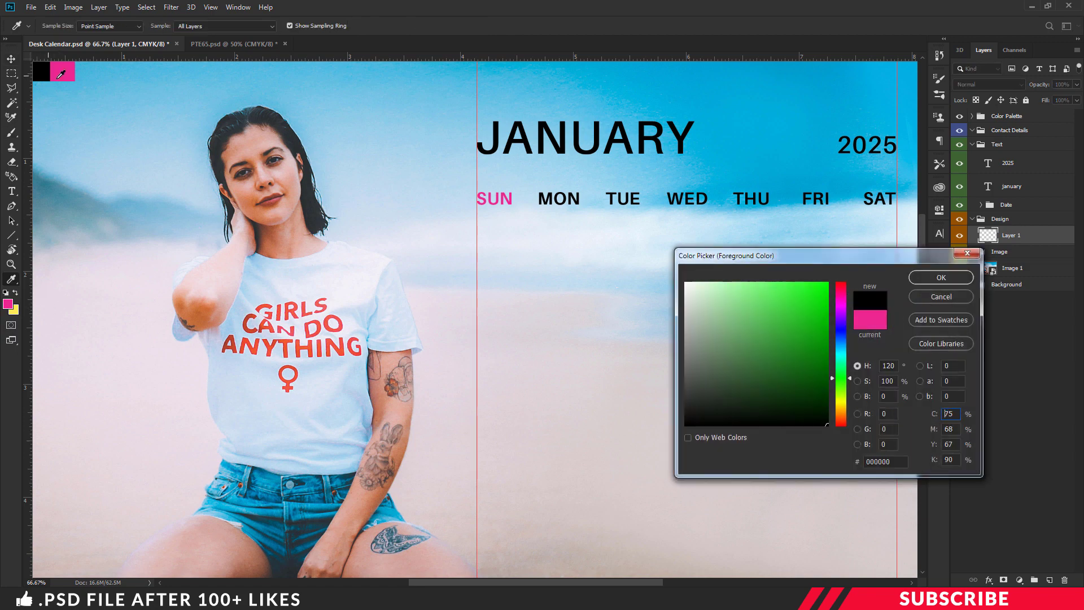
click(923, 276)
click(11, 235)
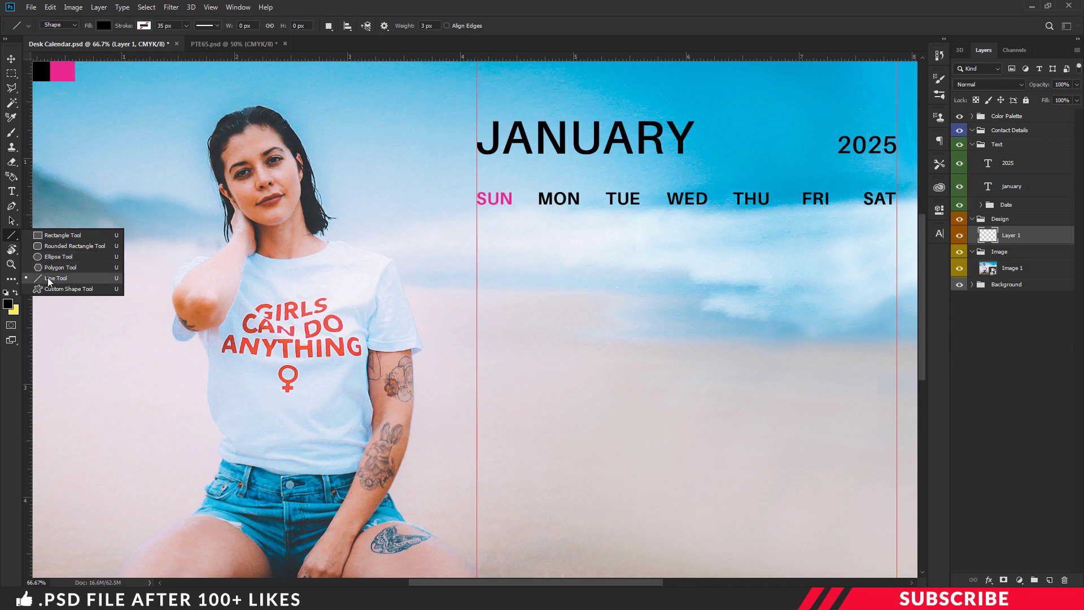
click(72, 282)
click(432, 27)
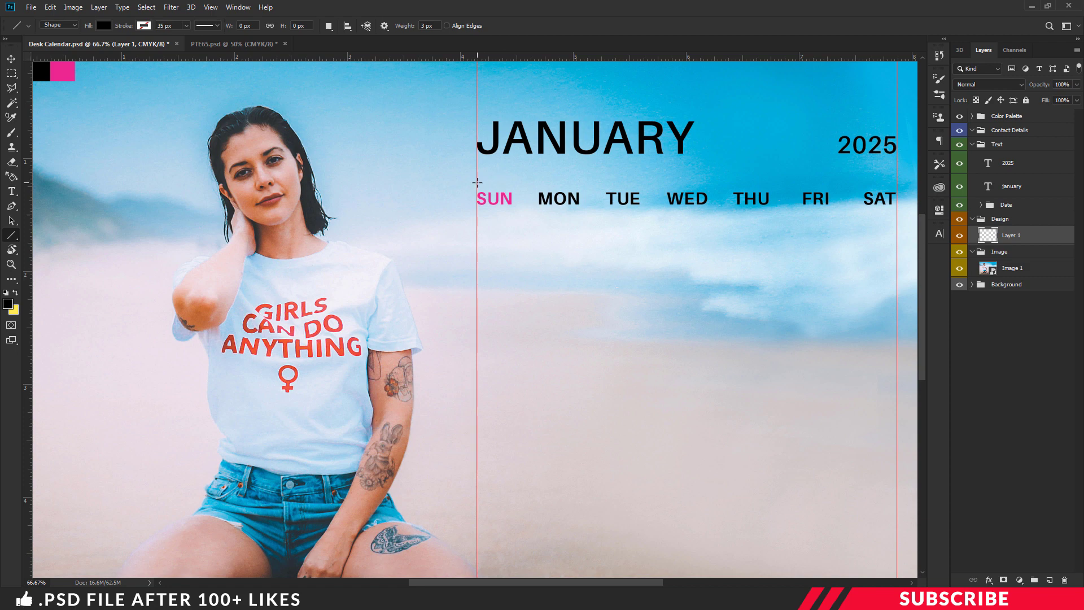
mouse_move(477, 182)
mouse_down()
mouse_move(913, 181)
mouse_move(898, 182)
mouse_up()
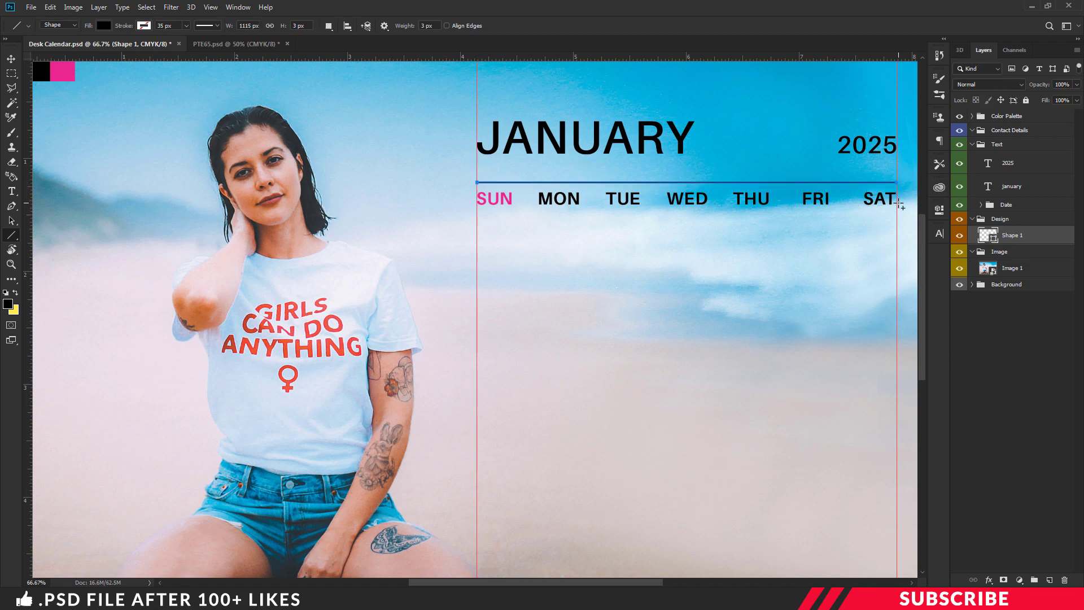
key(Return)
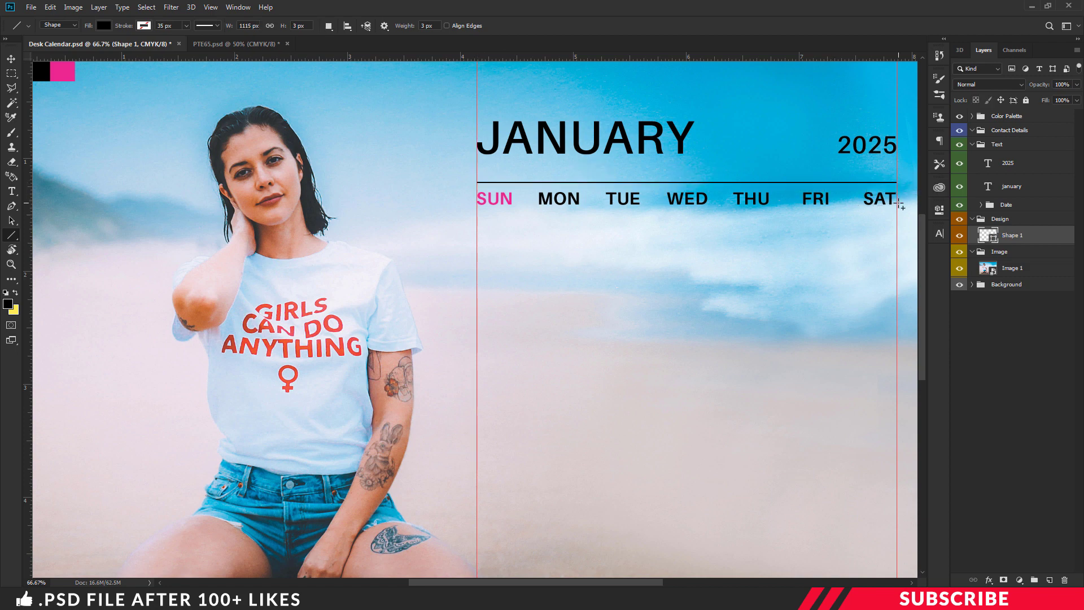
Step: Duplicate the line and move the copy just below the weekday row
key(ctrl+t)
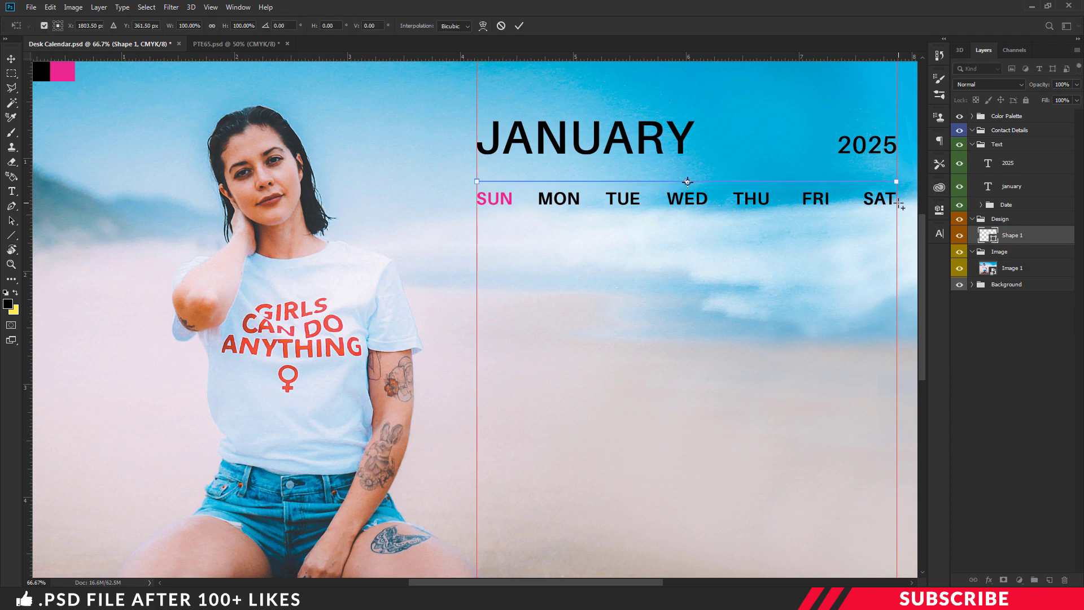
key(Return)
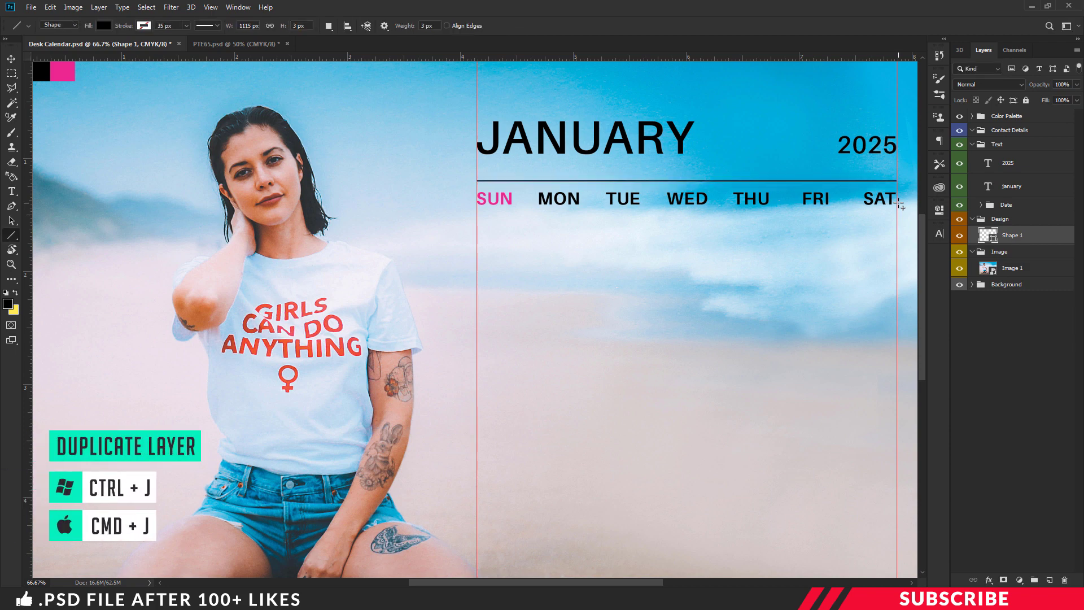
key(ctrl+j)
key(v)
drag(727, 191, 716, 225)
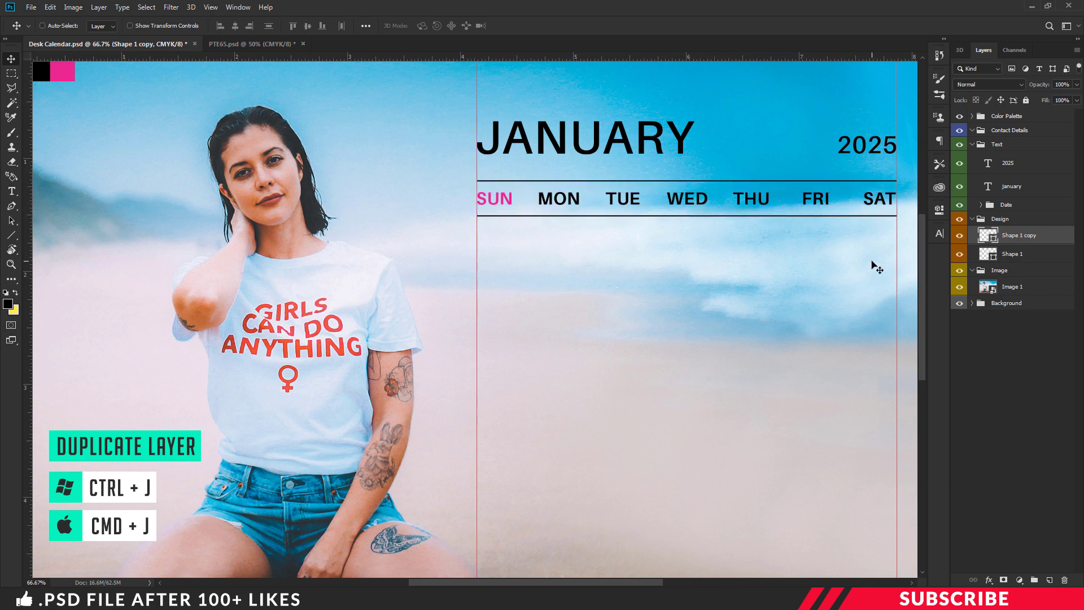
Step: Rename the two line layers Line 1 and Line 2
double_click(1013, 254)
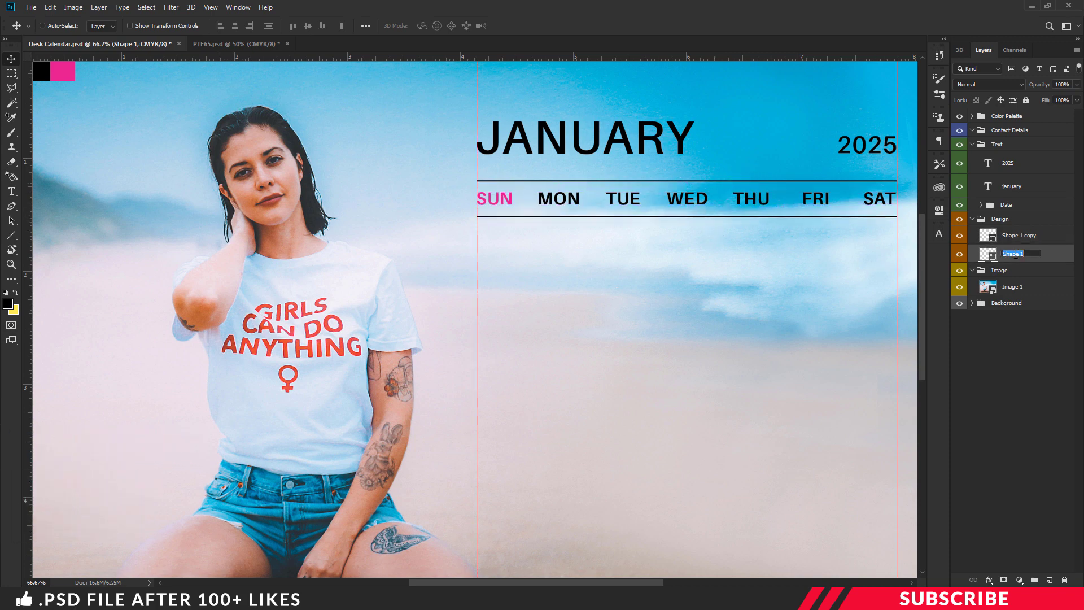
text(Lin)
double_click(1025, 237)
text(Li)
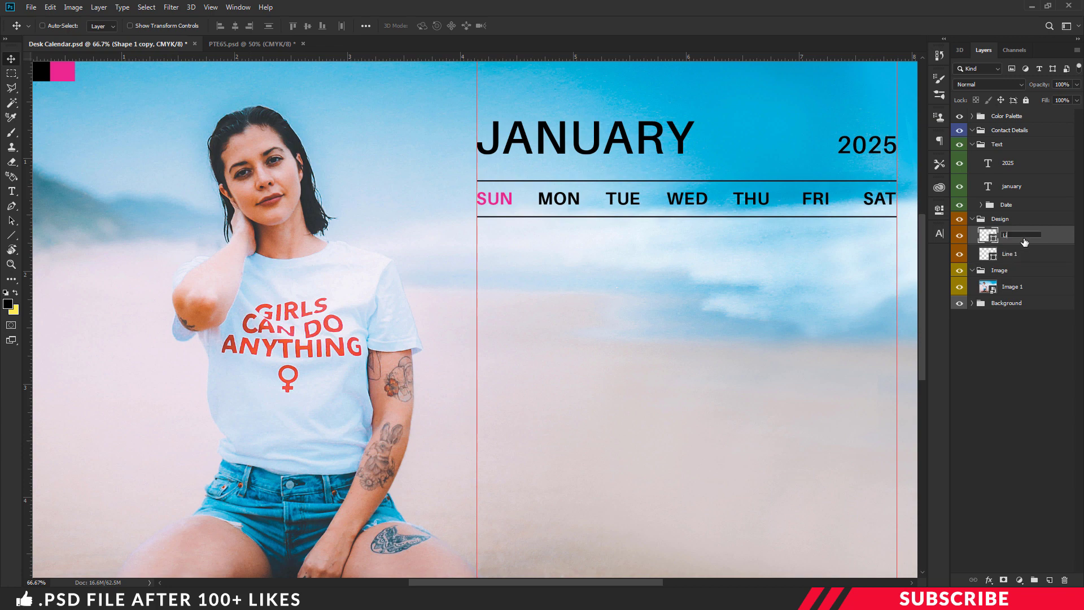
key(Return)
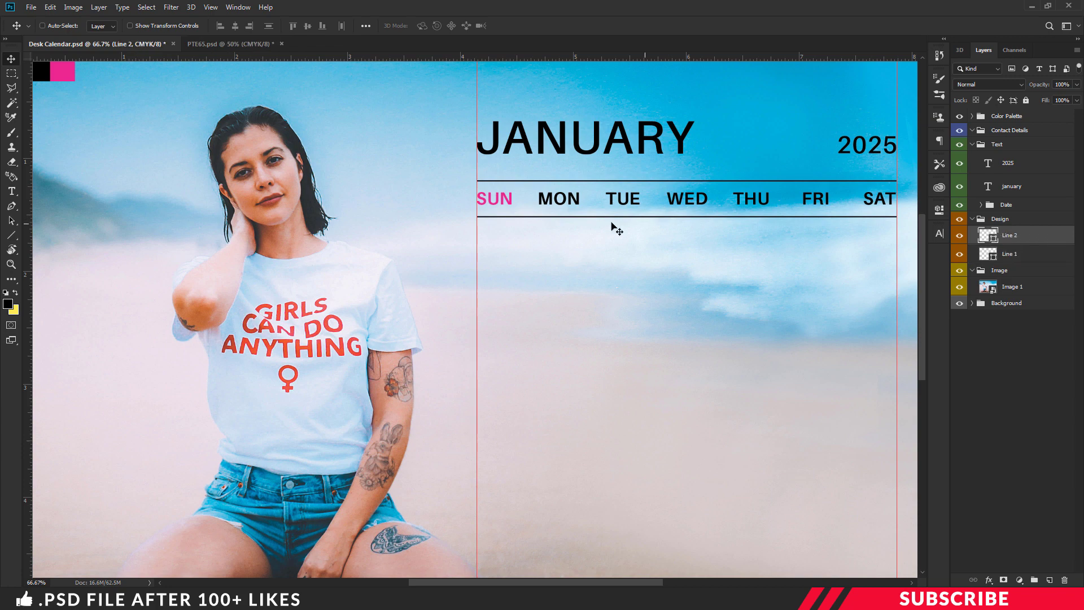
Step: Expand the Date group and place vertical guides through the centres of SUN and MON
click(982, 206)
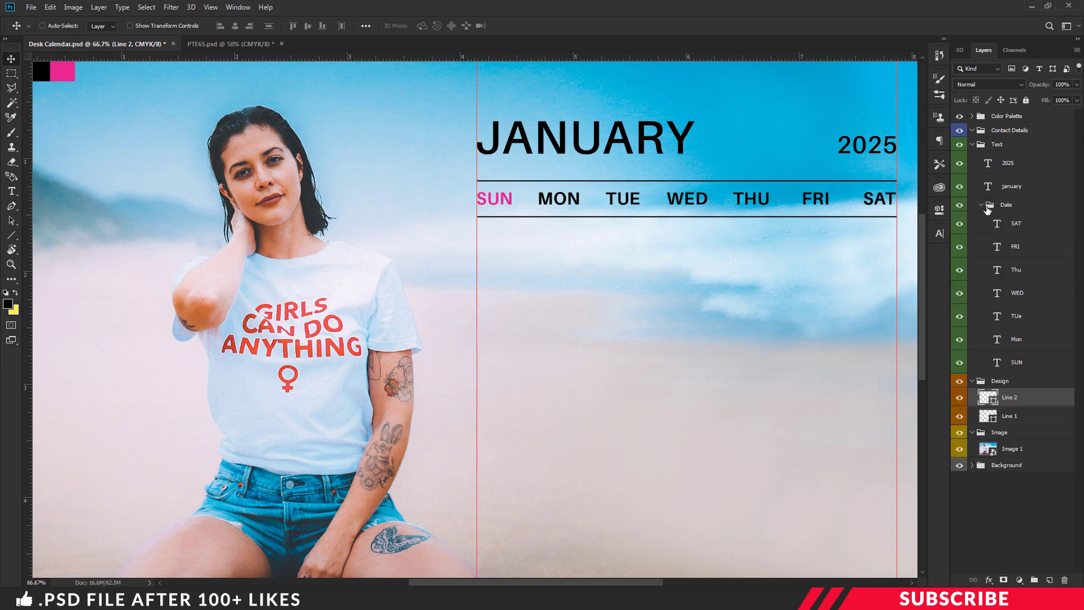
key(ctrl+plus)
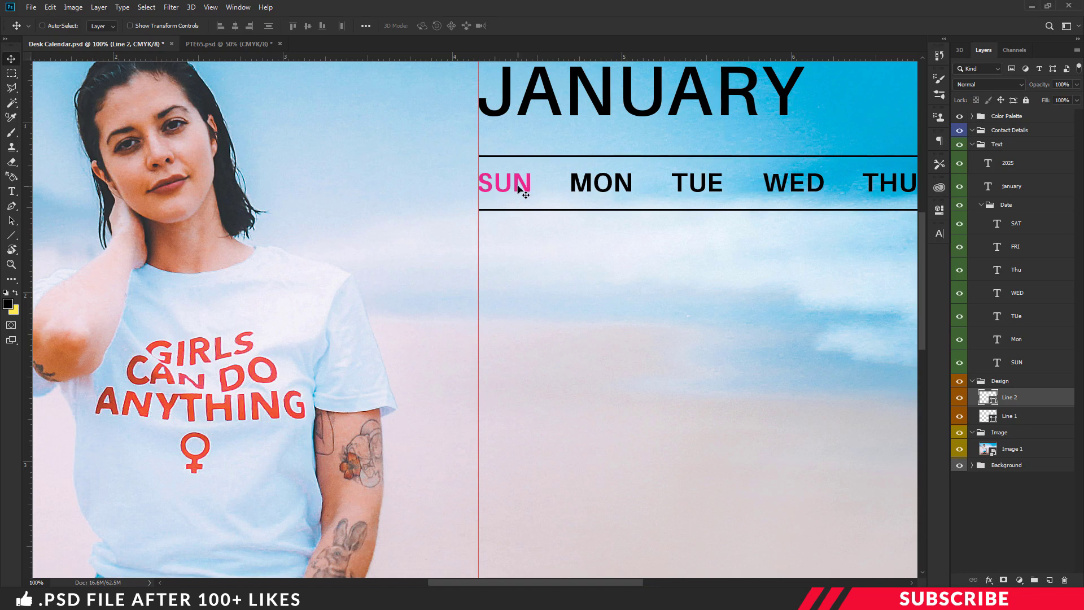
ctrl+click(519, 186)
key(ctrl+t)
drag(28, 195, 506, 228)
key(Return)
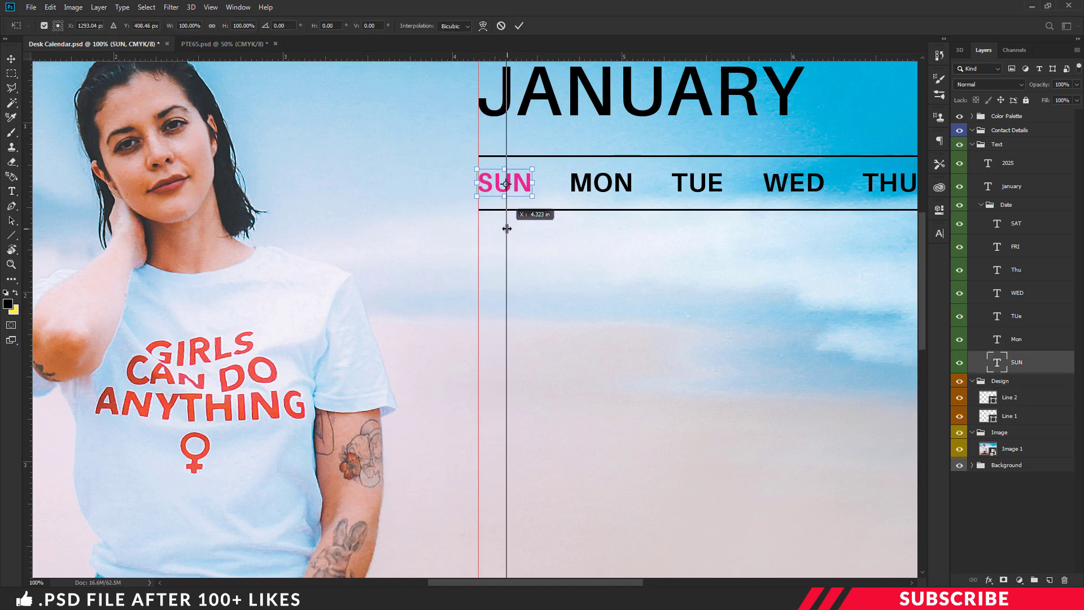
key(ctrl+plus)
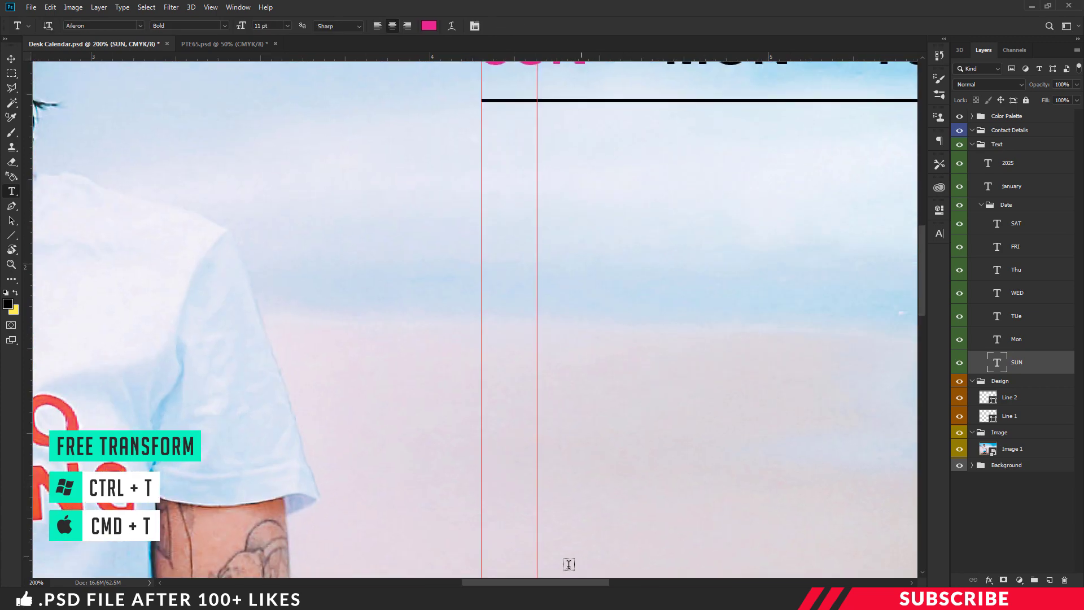
drag(575, 584, 618, 584)
scroll(472, 339, up, 3)
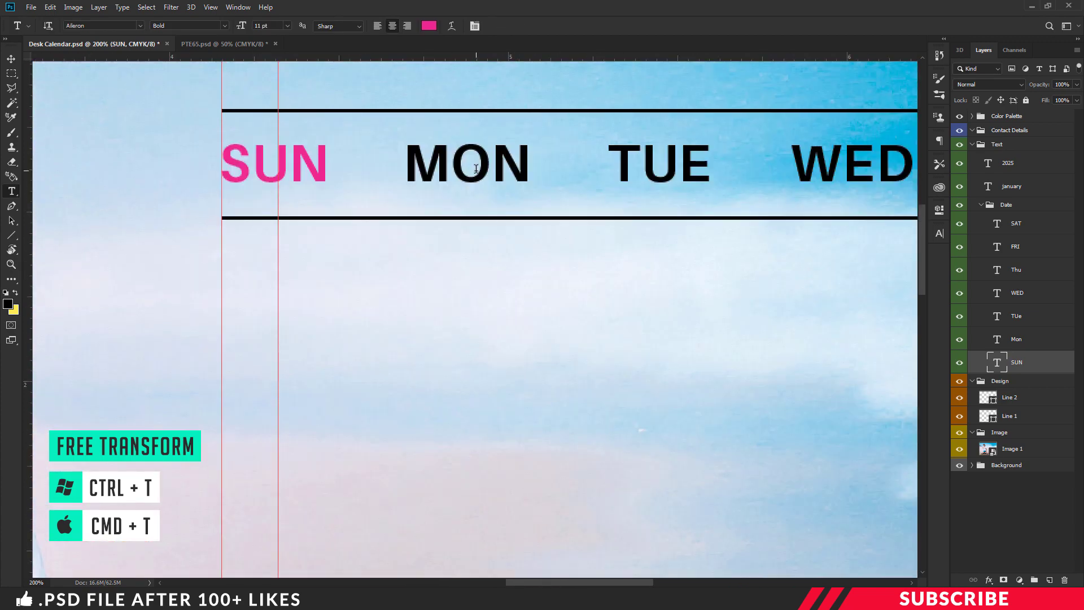
click(477, 168)
key(ctrl+Return)
key(ctrl+t)
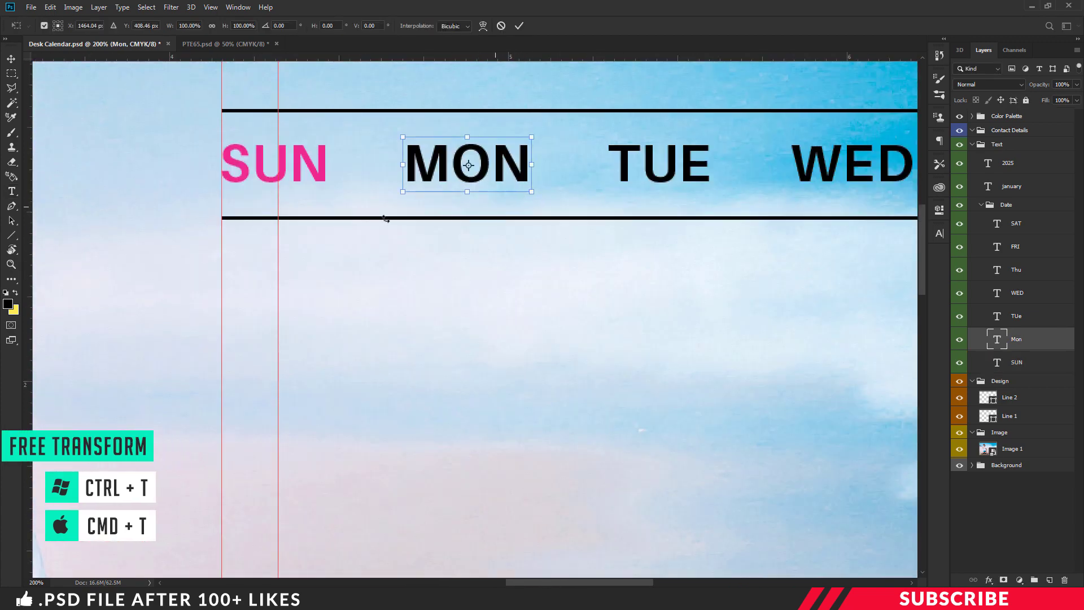
drag(26, 212, 469, 243)
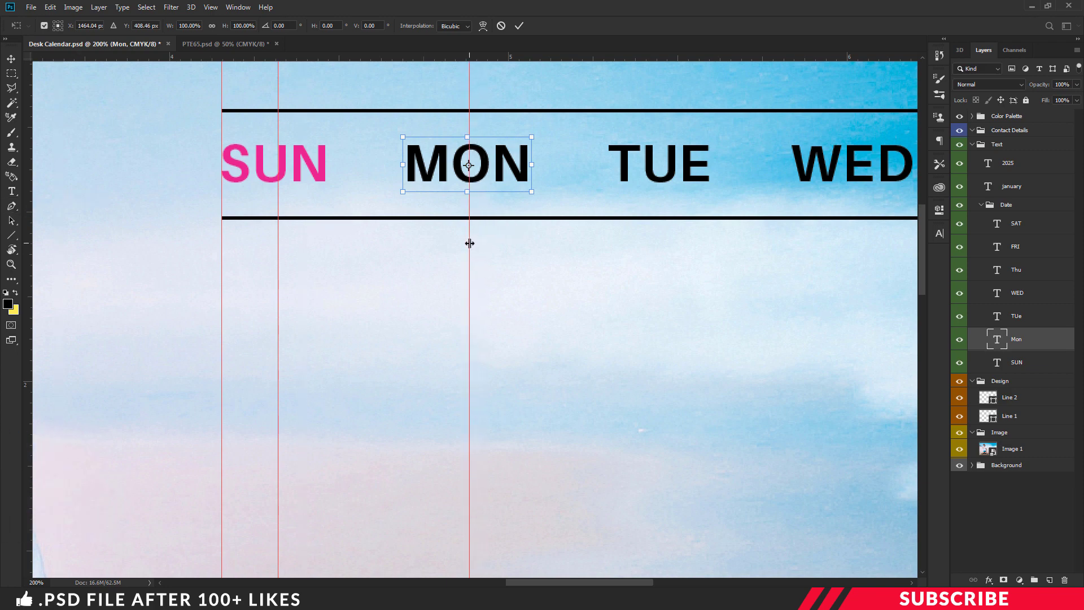
key(Return)
Step: Place vertical guides through the centres of TUE, WED and THU
click(650, 160)
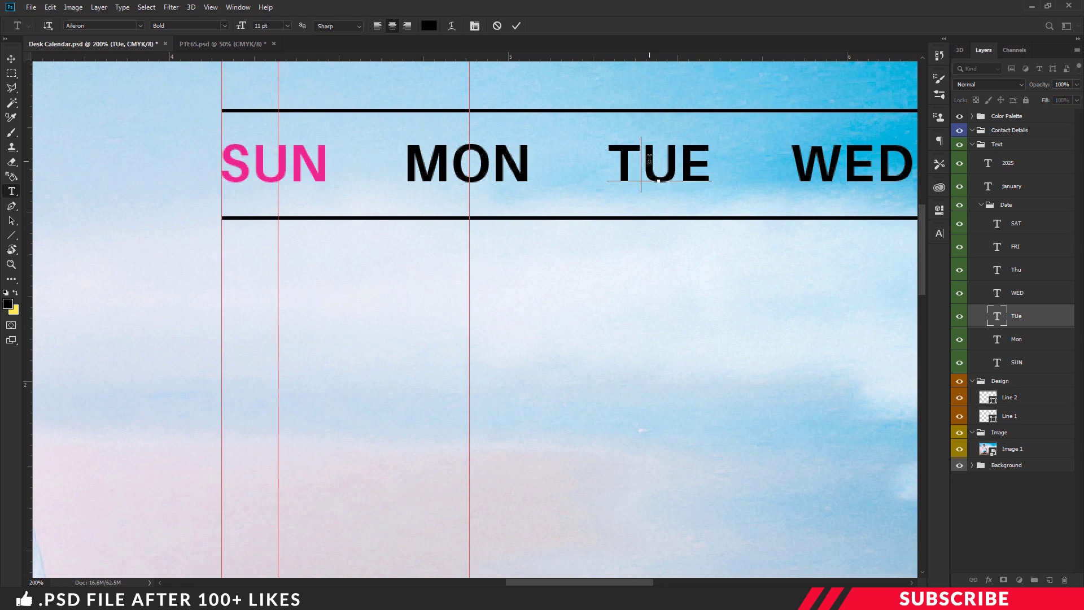
key(ctrl+minus)
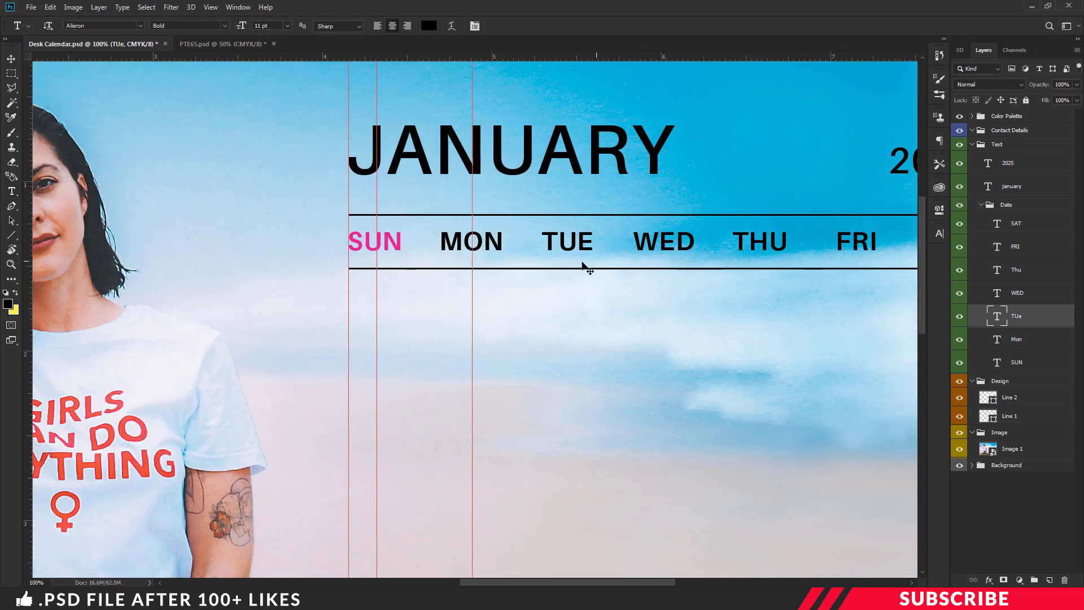
key(ctrl+t)
drag(31, 215, 569, 283)
key(Return)
key(alt+bracketright)
key(ctrl+t)
drag(28, 243, 665, 292)
key(Return)
key(alt+bracketright)
key(ctrl+t)
drag(28, 277, 857, 286)
key(Return)
Step: Place a guide through SAT's centre, then select all the weekday text layers together
key(alt+bracketright)
key(ctrl+t)
key(Return)
key(alt+bracketright)
scroll(707, 435, right, 4)
drag(28, 282, 743, 295)
key(ctrl+minus)
drag(542, 583, 497, 585)
key(ctrl+plus)
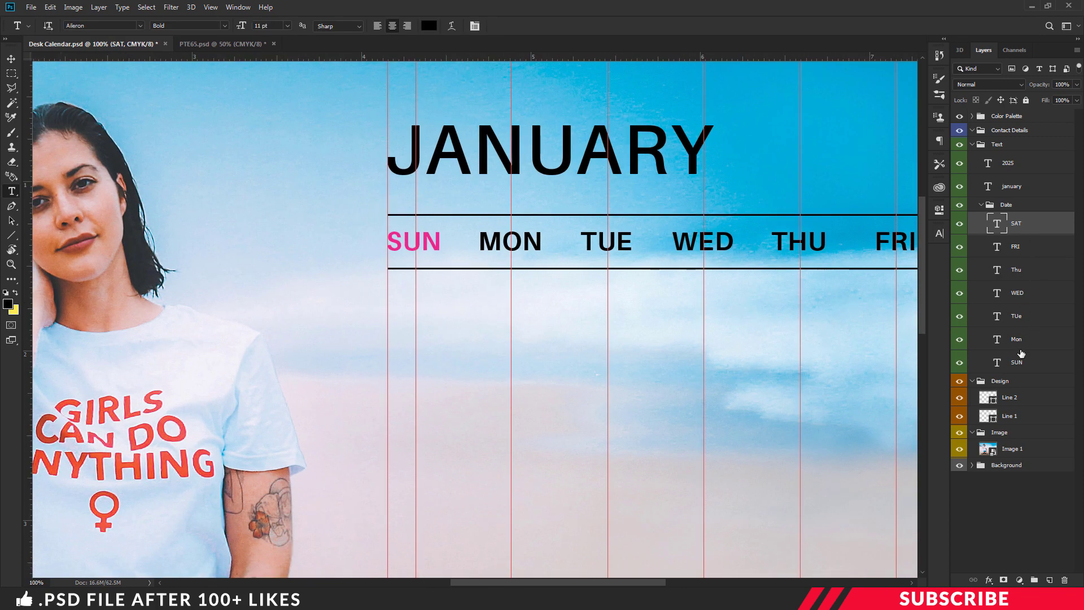
shift+click(1021, 357)
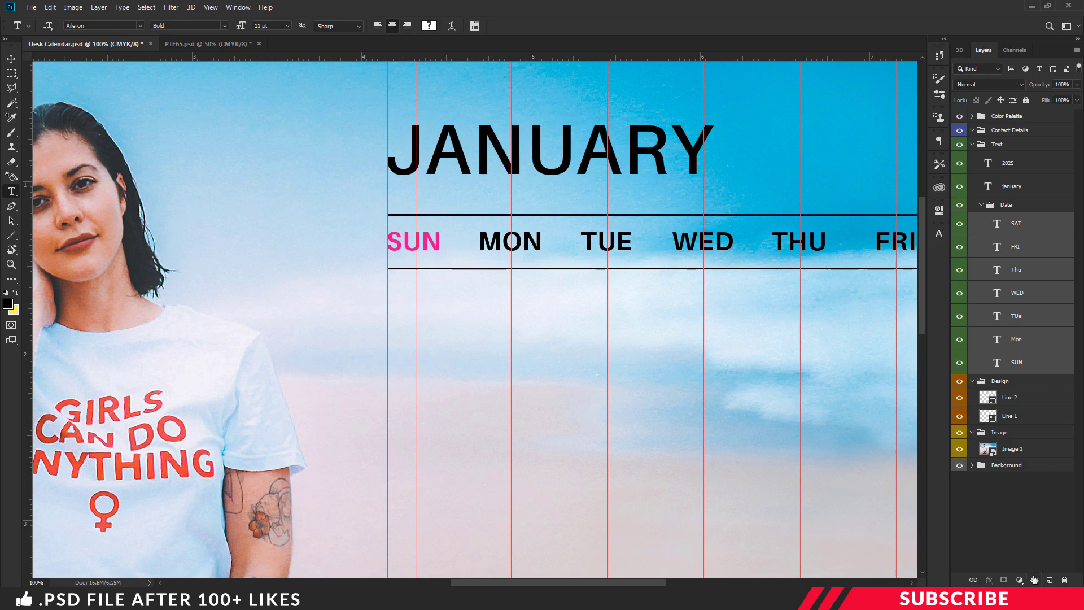
Step: Group the weekday text layers into a folder named Days
click(1034, 580)
double_click(1025, 219)
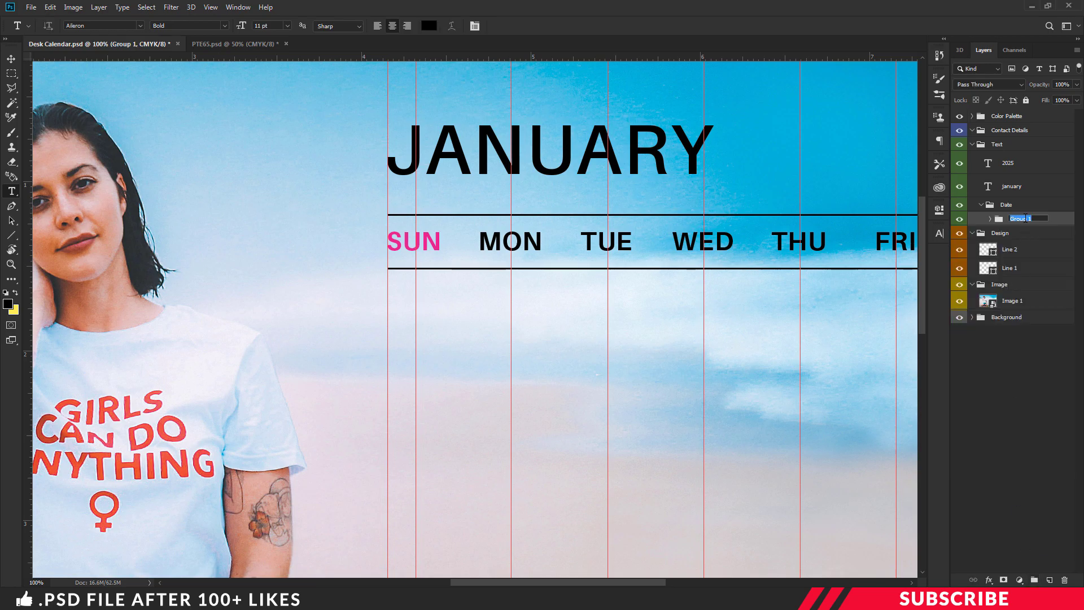
key(Return)
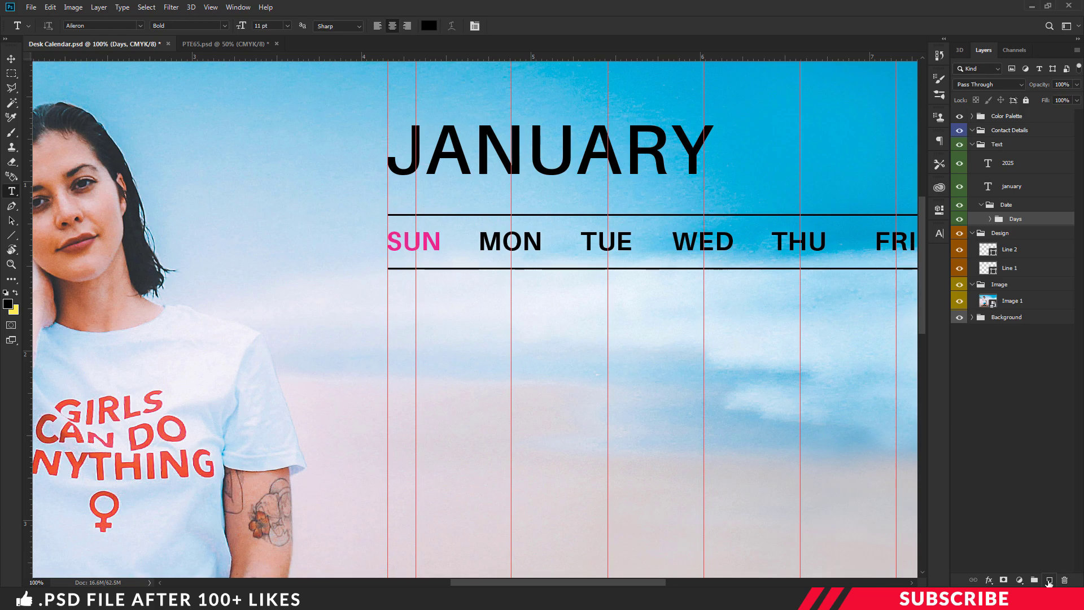
Step: Add an empty layer and a new group named R1 inside the Date group
click(1049, 581)
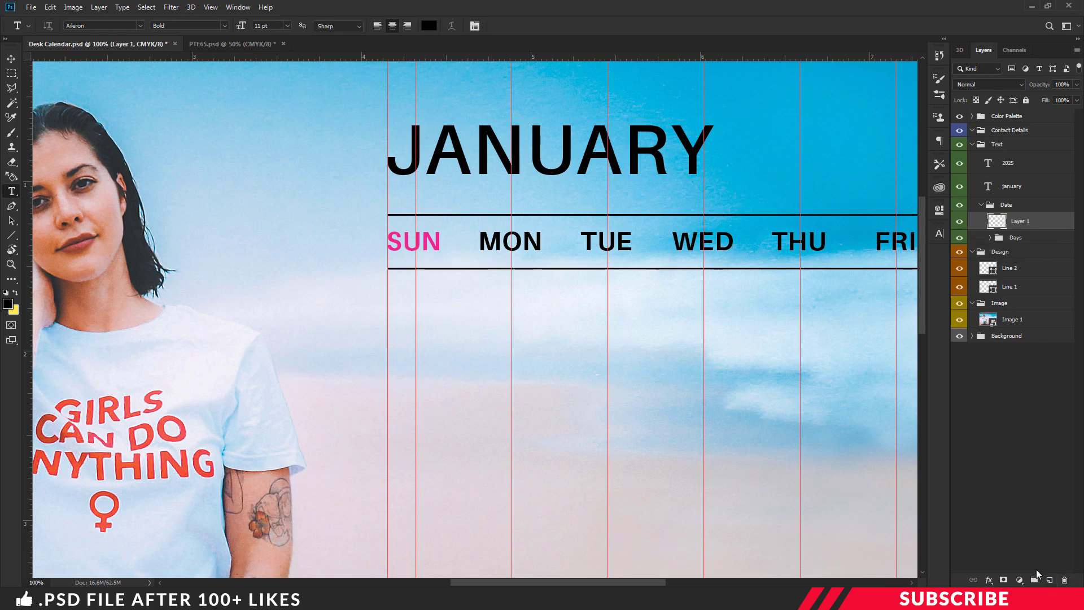
click(1036, 580)
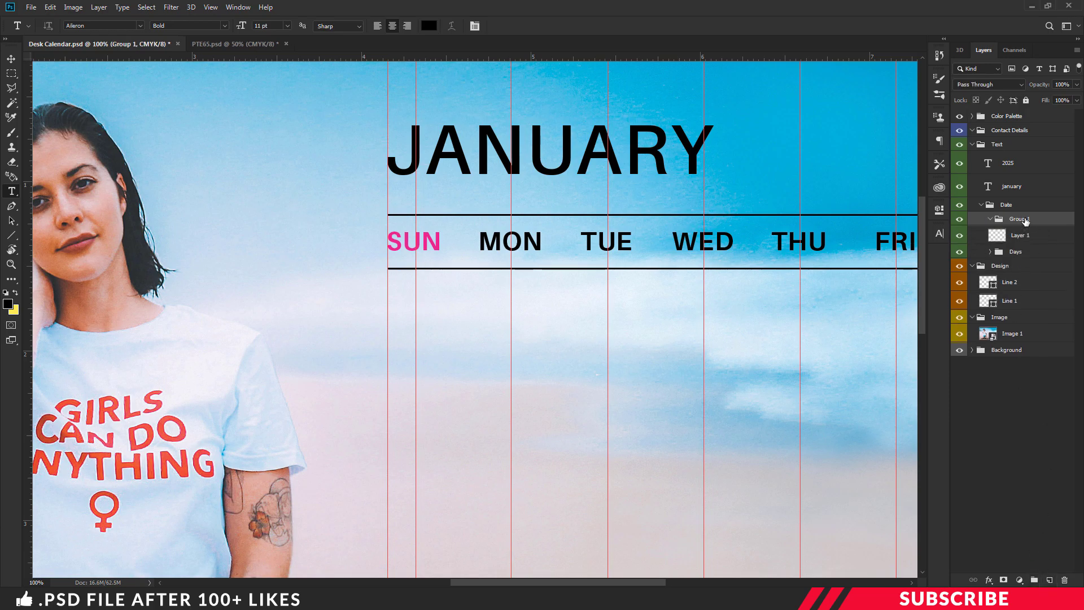
double_click(1019, 219)
click(1062, 233)
key(i)
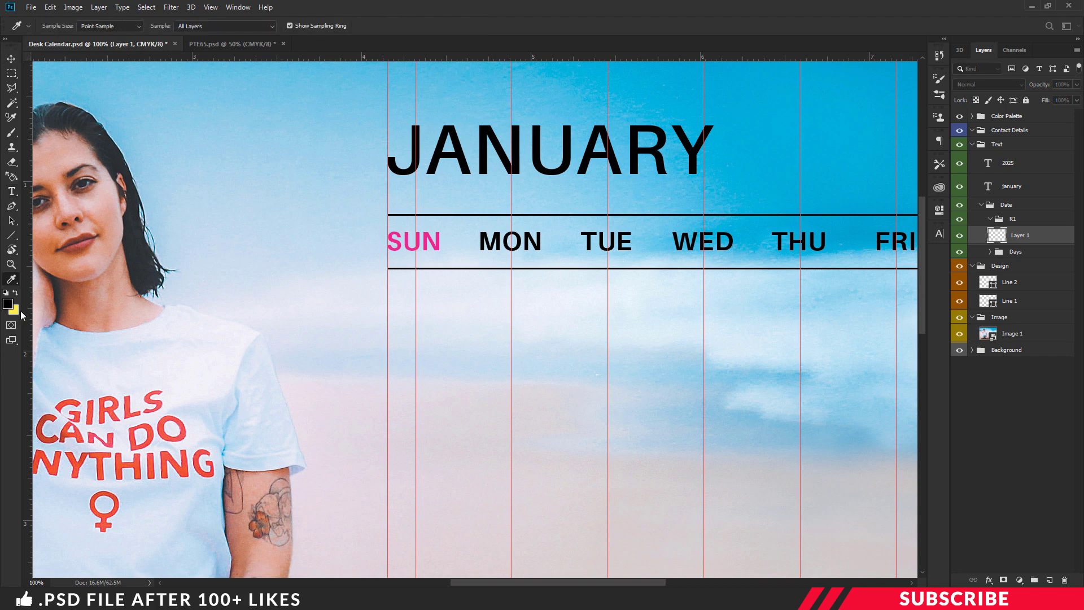
click(8, 304)
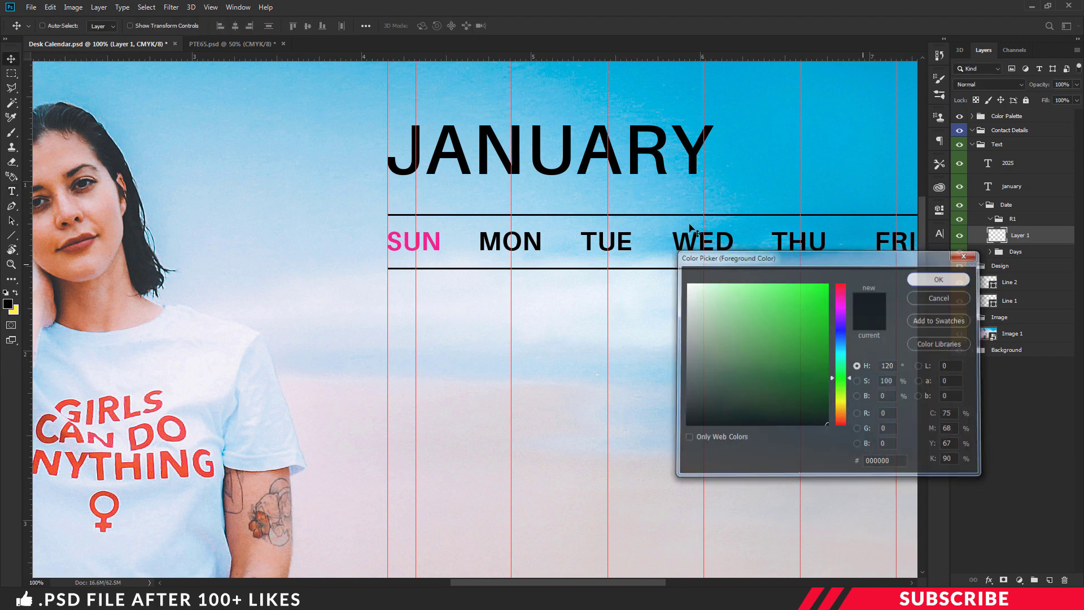
Step: Type the date 01 in Regular weight under the SUN heading
click(941, 296)
key(t)
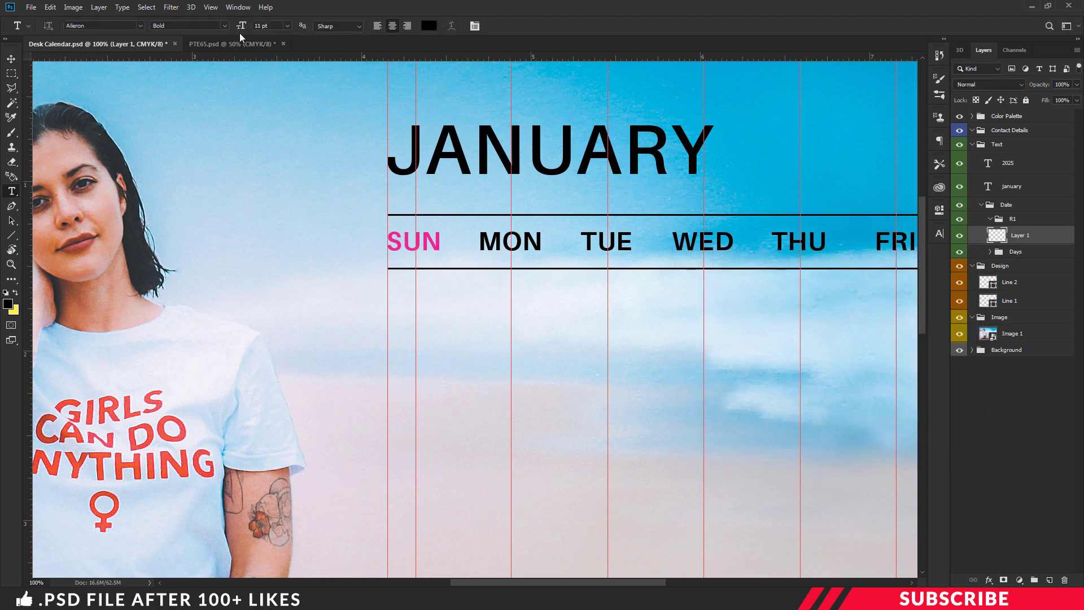
click(223, 26)
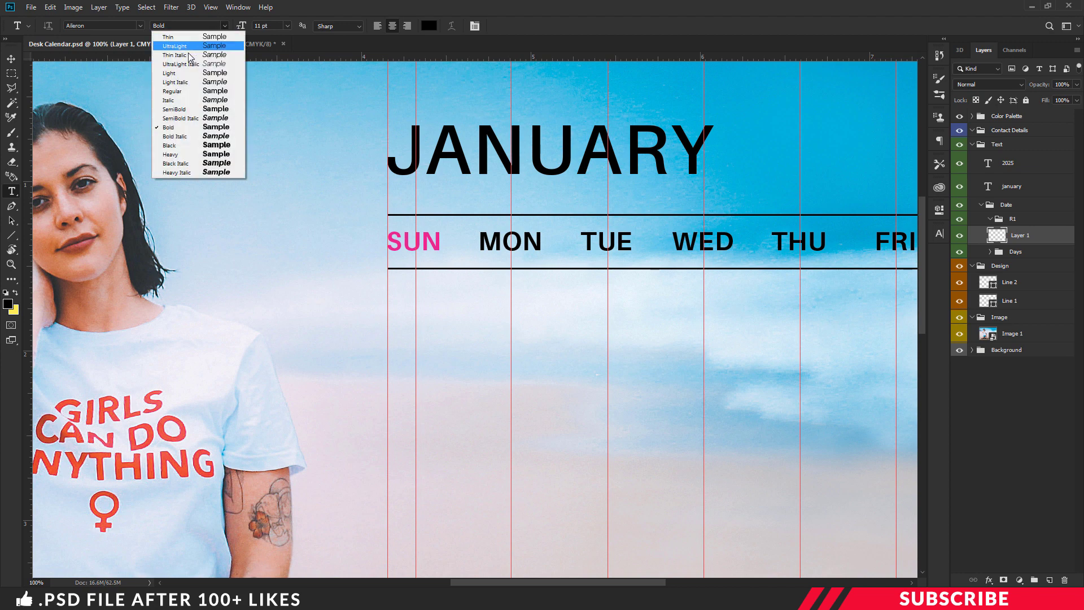
click(169, 100)
click(402, 318)
text(01)
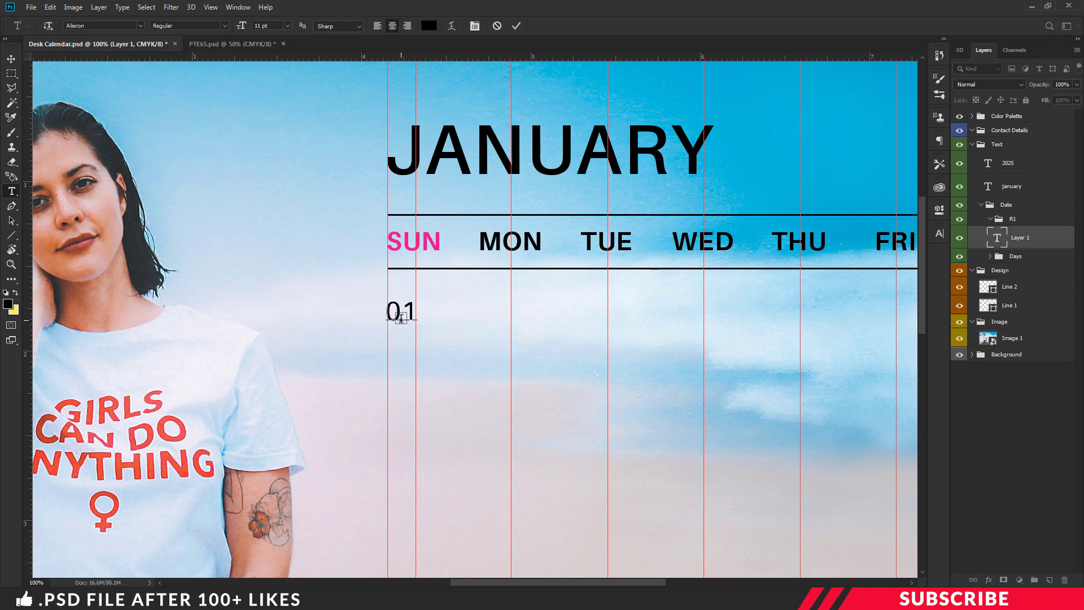
key(ctrl+Return)
Step: Reposition the 01 so it is centred under SUN
key(ctrl+t)
key(ctrl+plus)
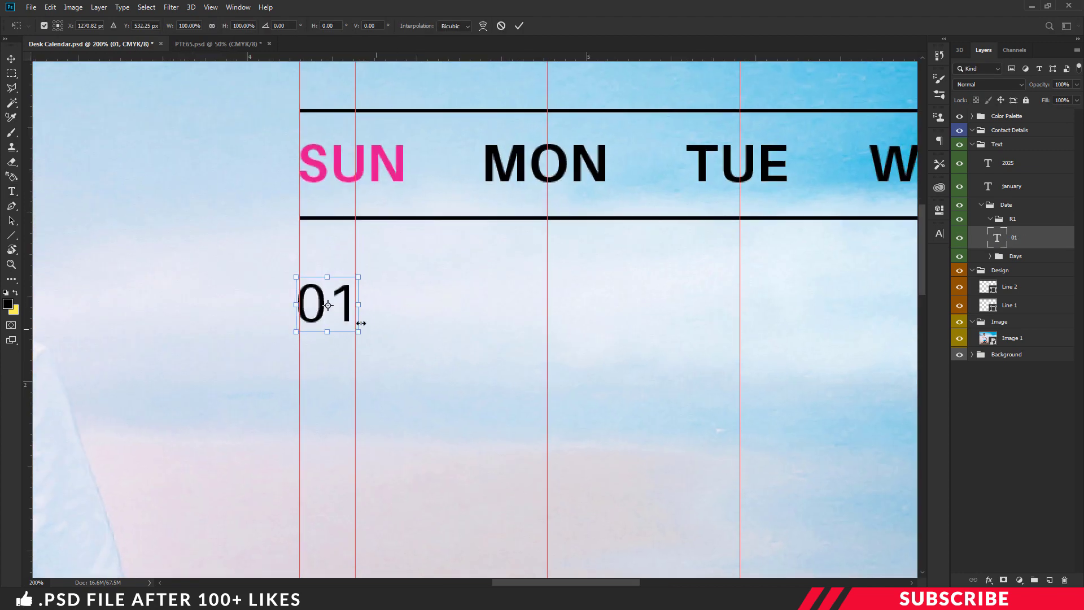
drag(345, 307, 386, 311)
key(Left)
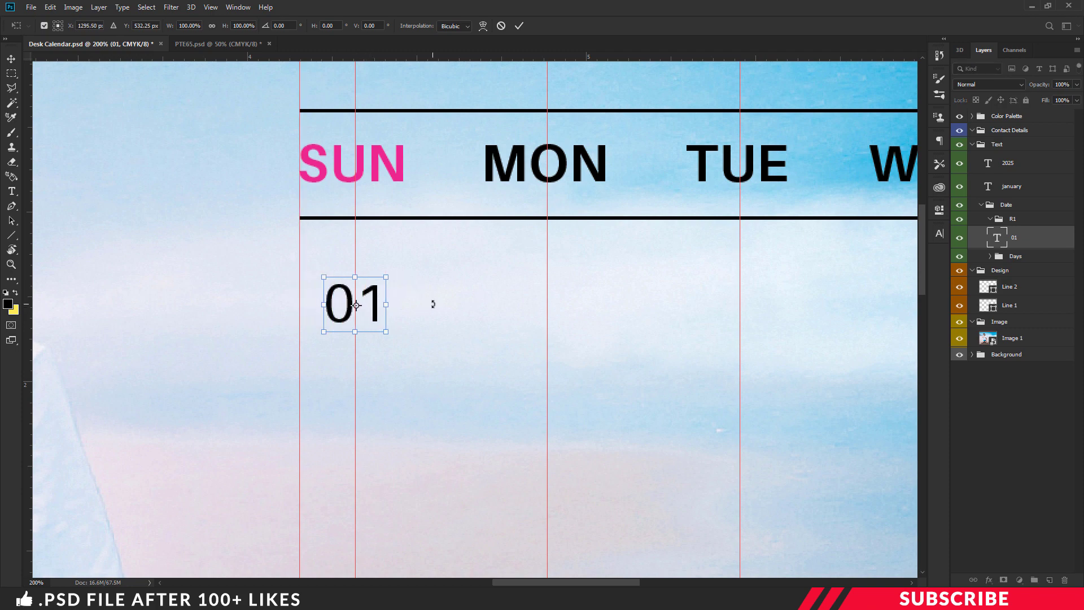
key(Left)
key(Return)
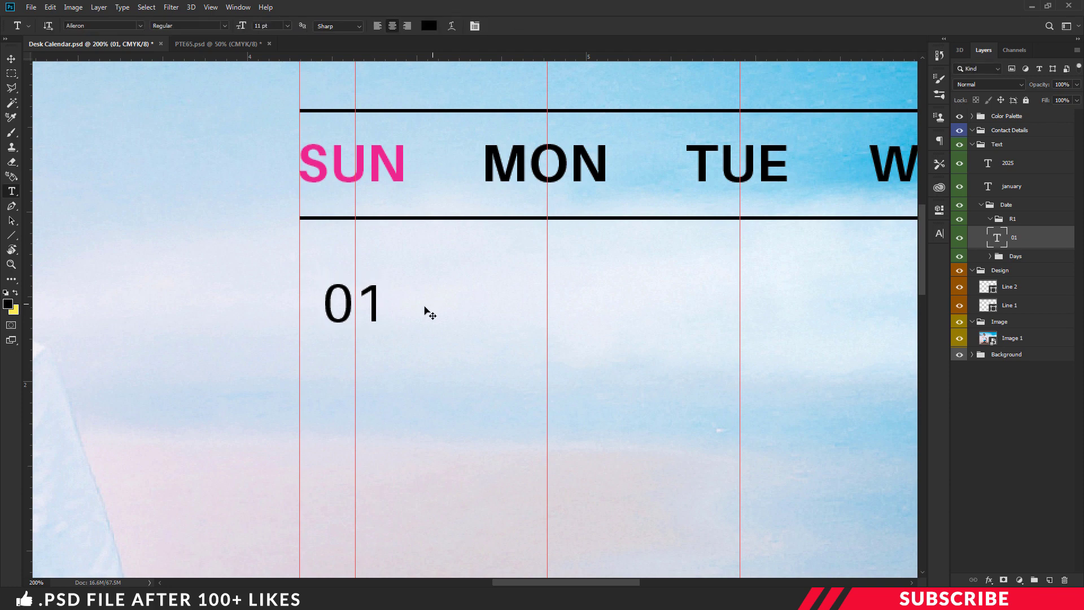
key(ctrl+plus)
key(ctrl+minus)
click(13, 63)
Step: Duplicate the 01 date and place copies under MON and TUE
key(ctrl+j)
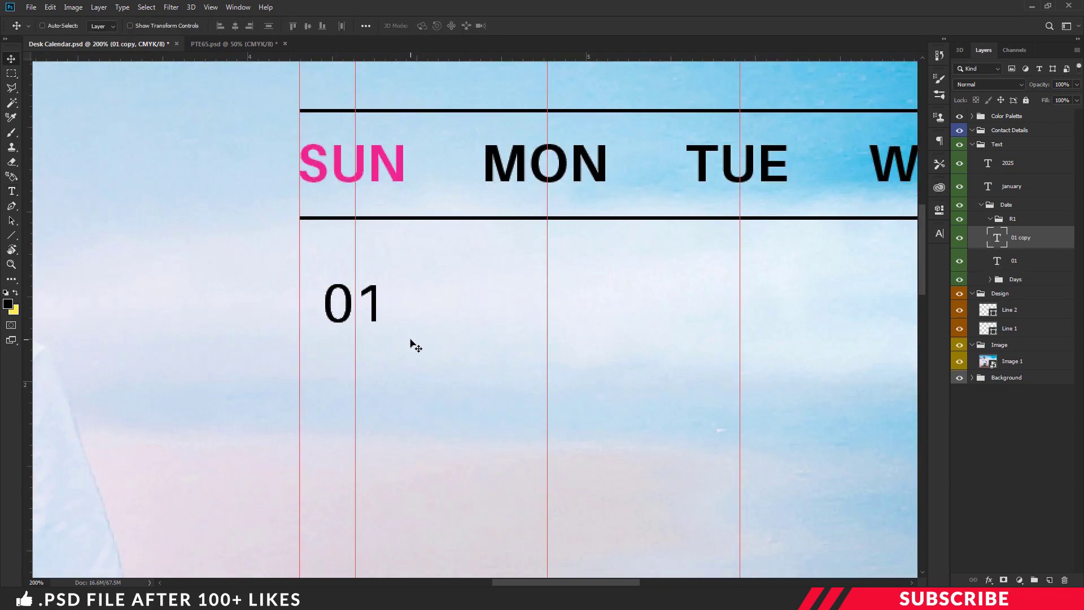
drag(379, 308, 573, 315)
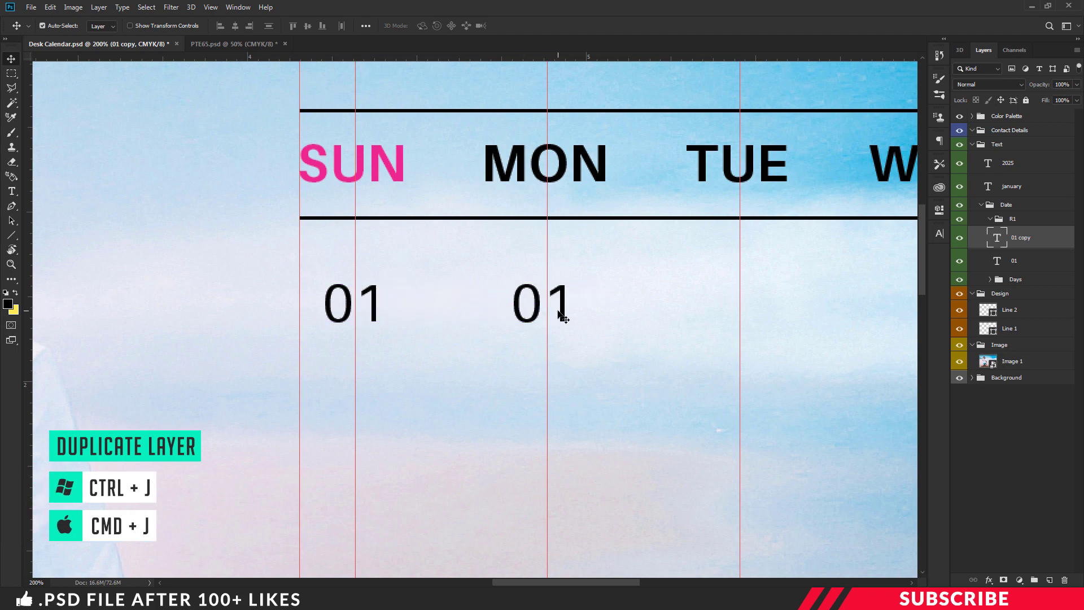
key(ctrl+t)
key(Right)
key(Right)
key(Right)
key(Right)
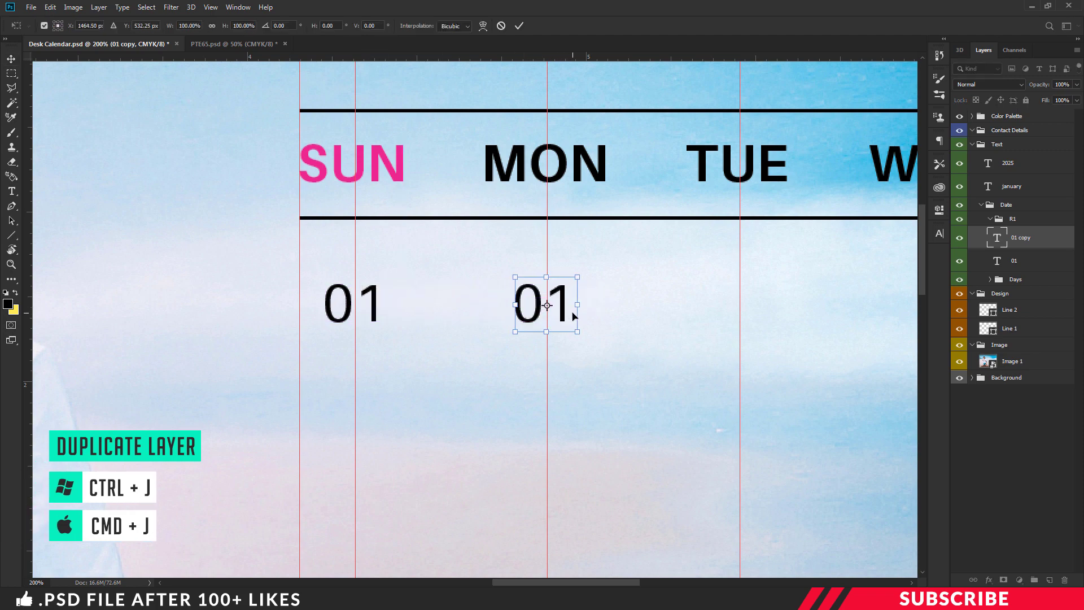
key(Return)
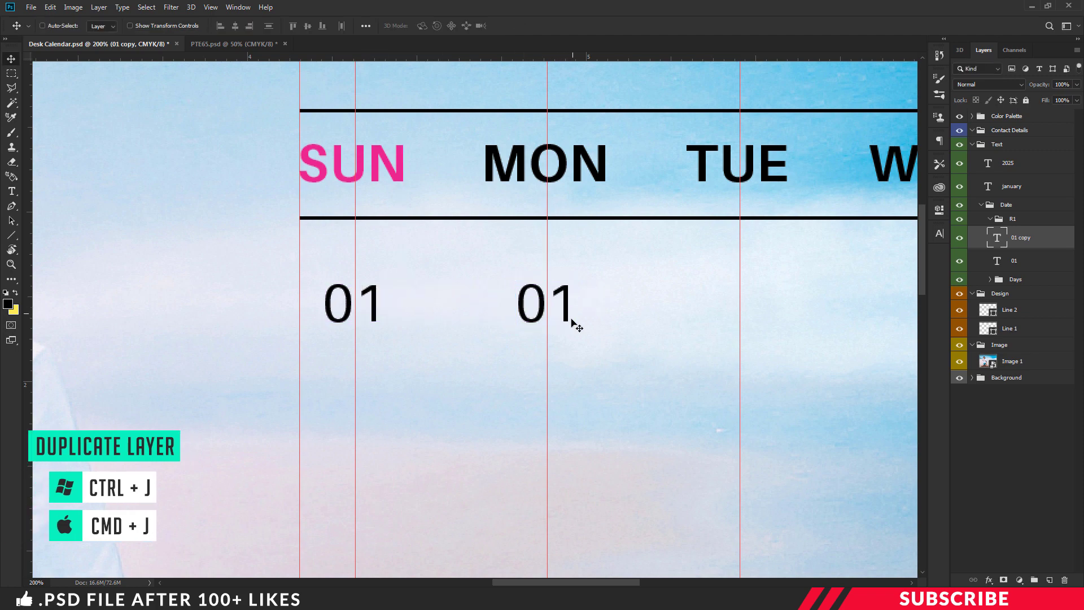
drag(552, 583, 562, 581)
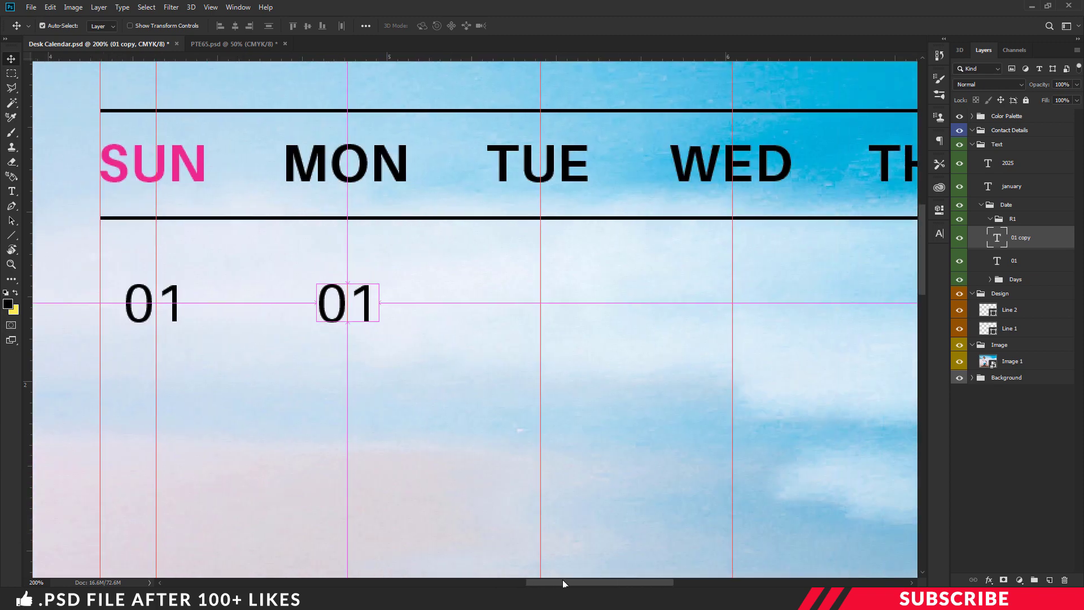
key(ctrl+alt+t)
drag(387, 305, 562, 314)
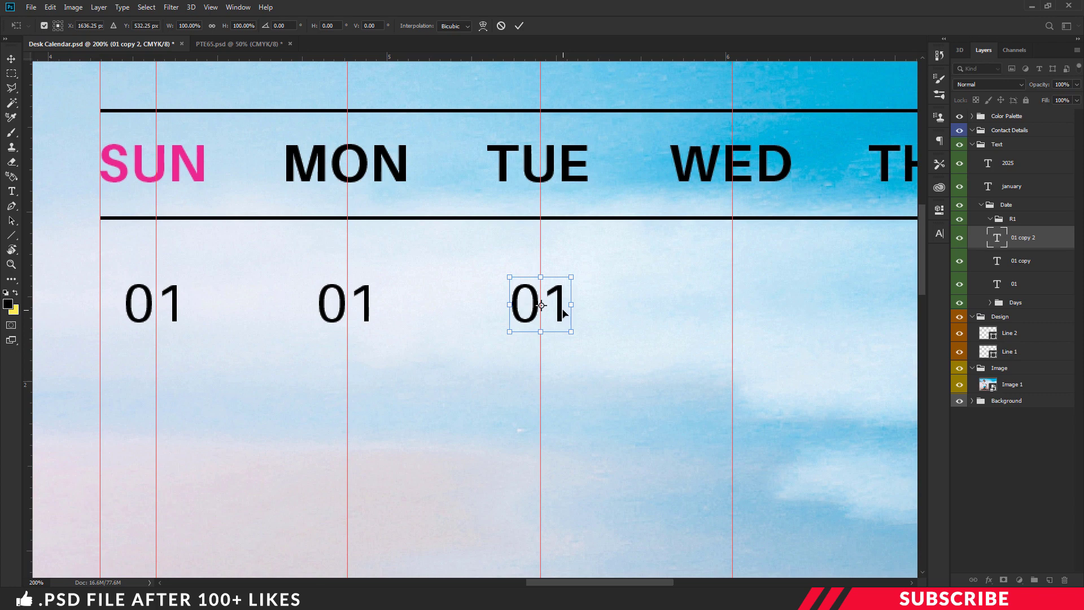
key(Left)
key(Return)
Step: Add 01 copies under WED, THU, FRI and SAT, then select the SUN date's text
key(ctrl+minus)
key(ctrl+minus)
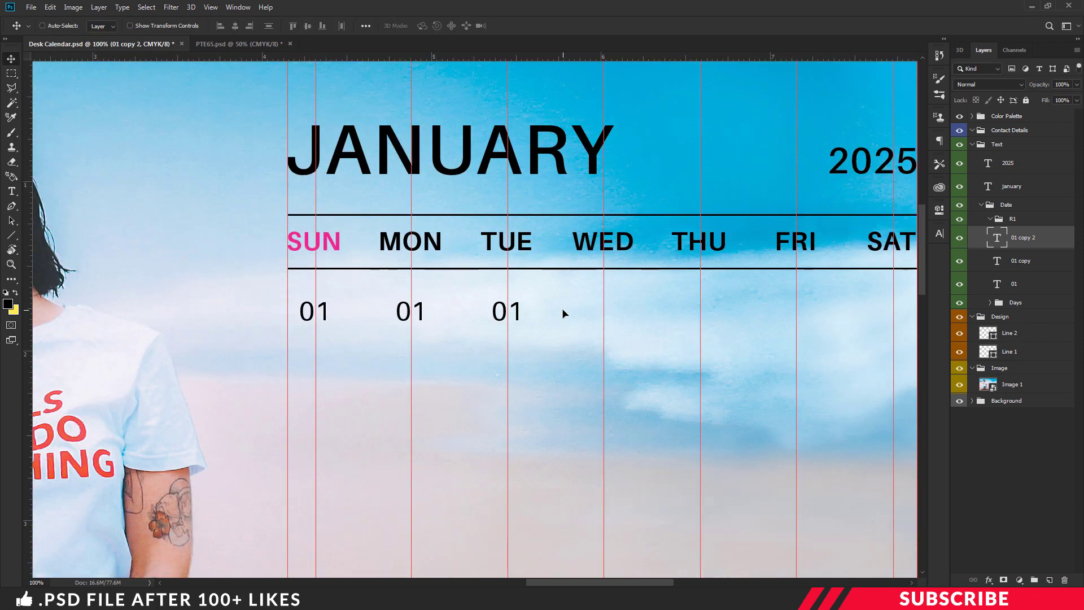
drag(519, 317, 761, 312)
key(ctrl+alt+t)
key(Return)
key(ctrl+j)
key(ctrl+alt+t)
key(Return)
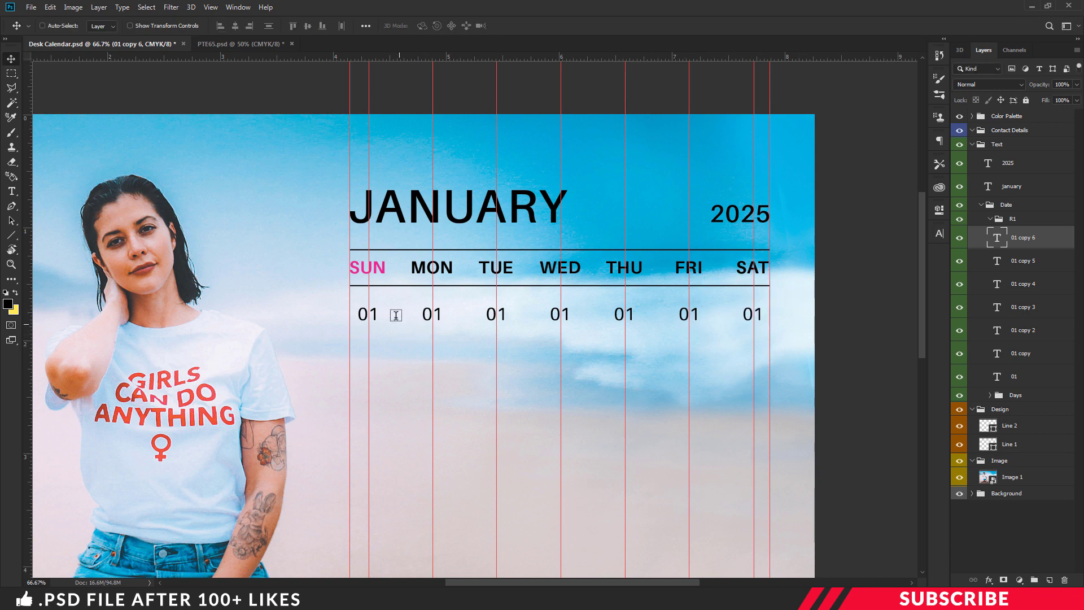
double_click(370, 313)
key(ctrl+a)
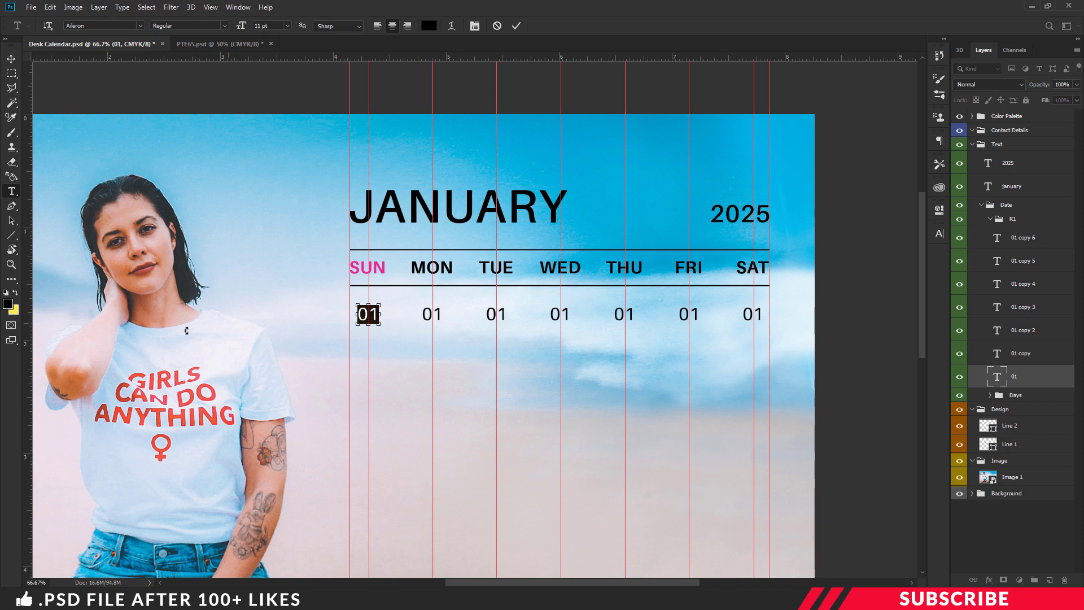
Step: Colour the 01 under SUN pink #ed2891 to match its heading
key(ctrl+minus)
click(8, 305)
click(166, 90)
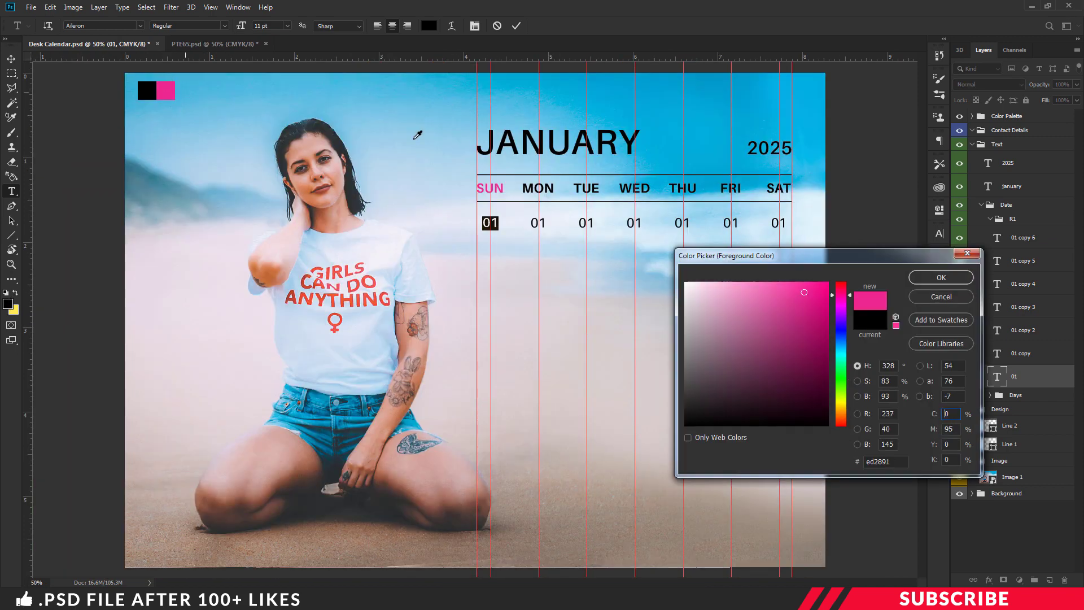
click(941, 277)
key(ctrl+Return)
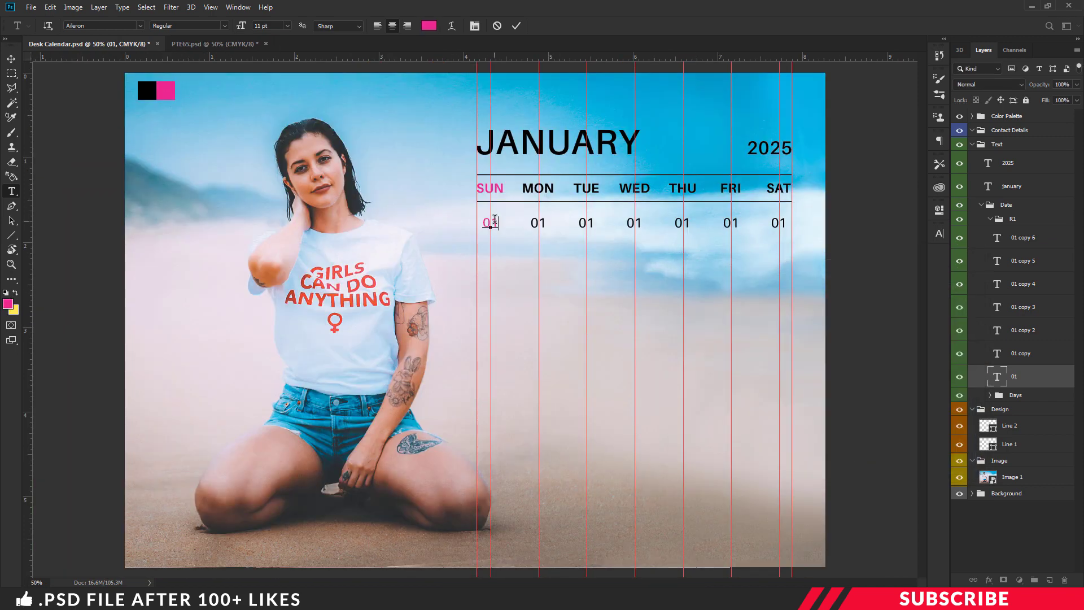
Step: Shift the whole R1 row of dates slightly lower
key(ctrl+plus)
scroll(792, 322, up, 1)
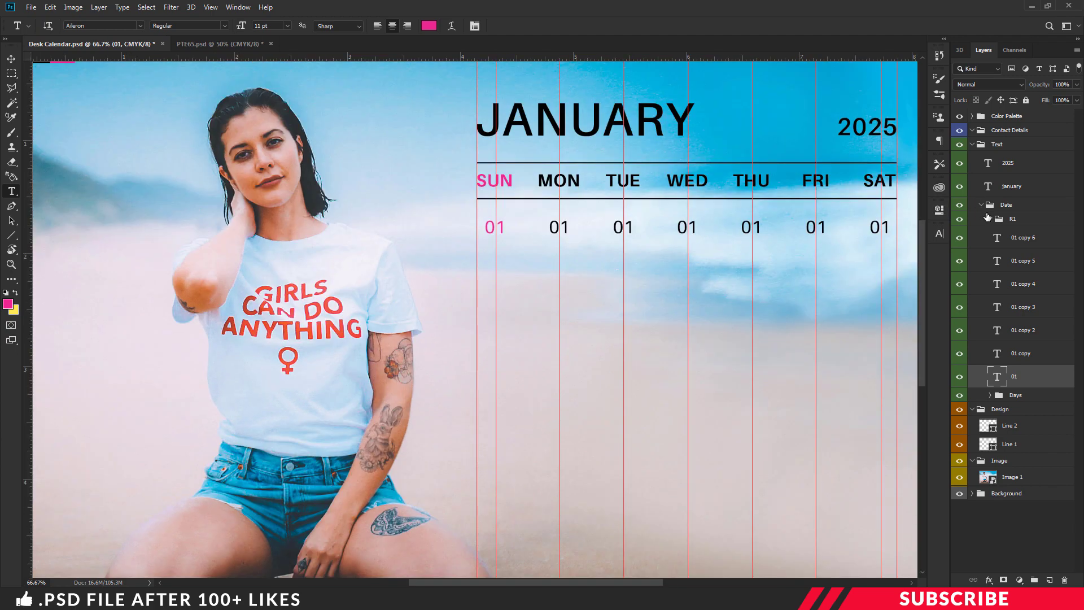
click(992, 219)
click(993, 220)
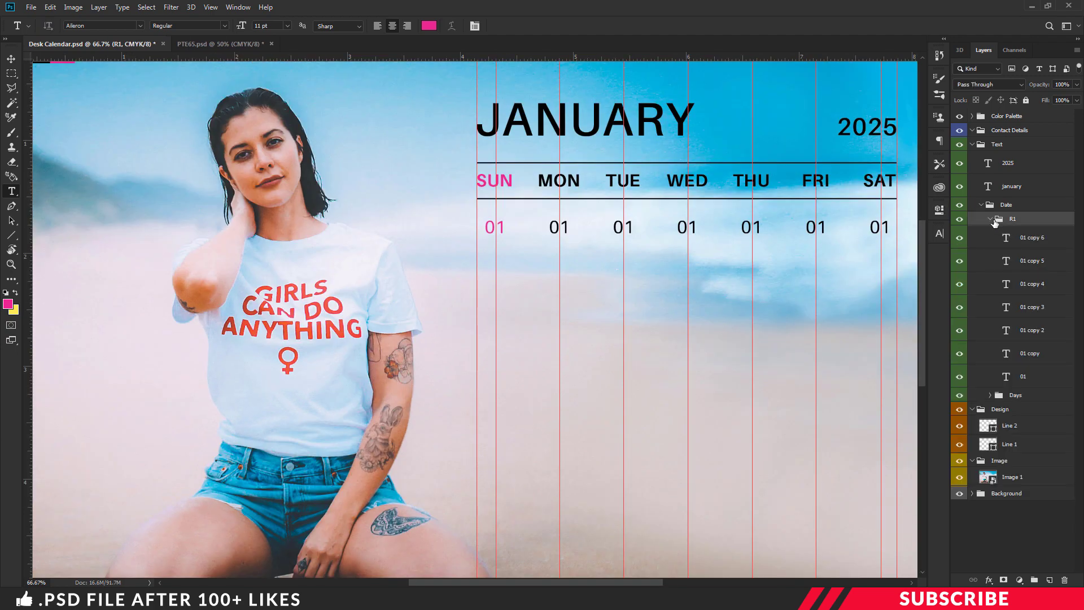
click(991, 219)
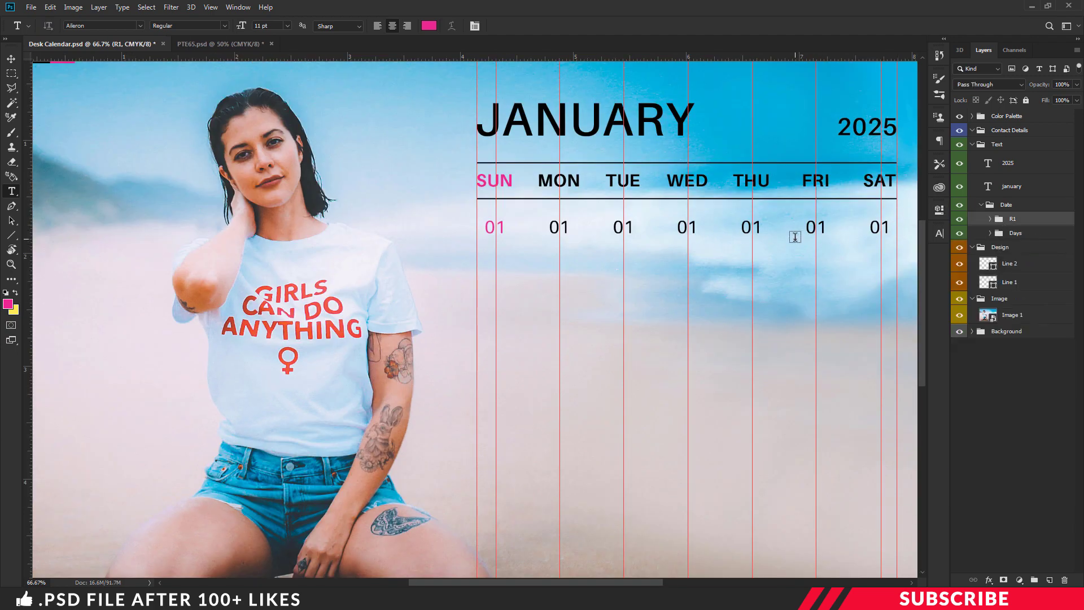
key(ctrl+t)
key(shift+Down)
key(Return)
Step: Duplicate R1 into row groups R2 and R3, moving each one row lower
key(ctrl+j)
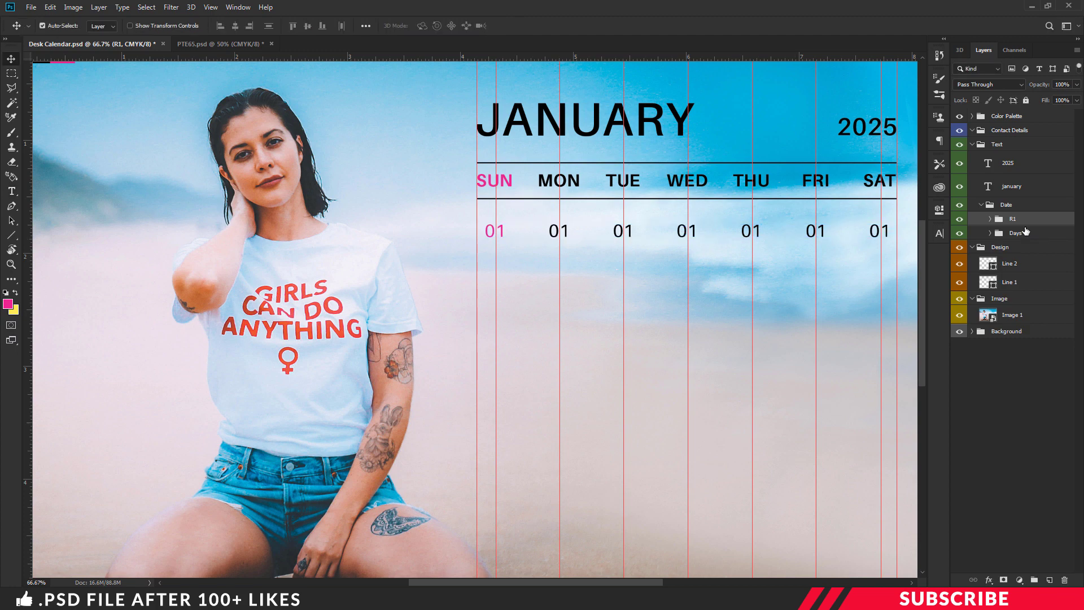
double_click(1019, 220)
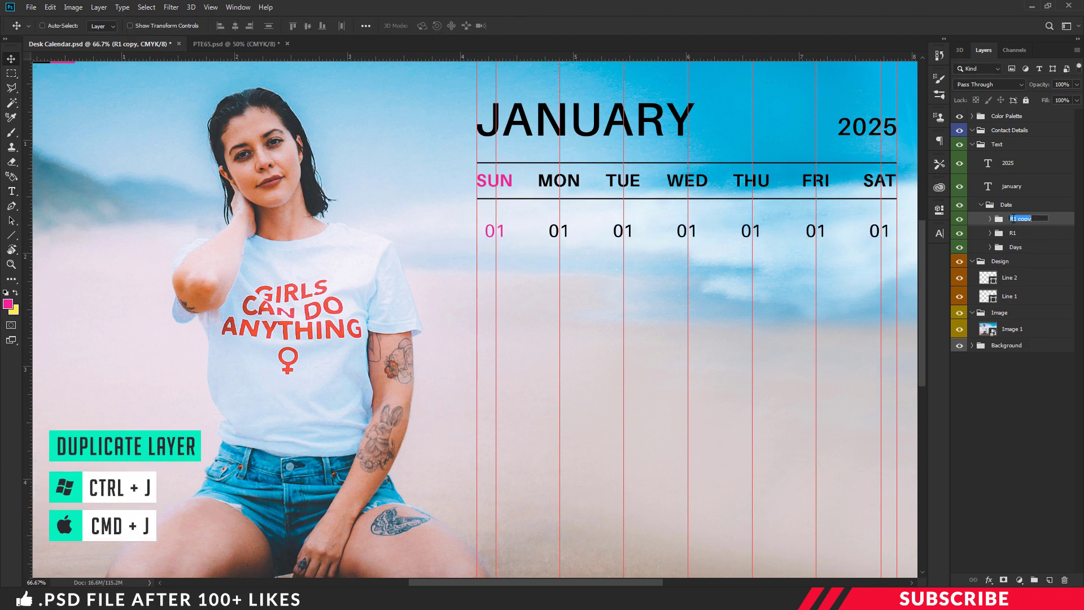
text(R2)
key(Return)
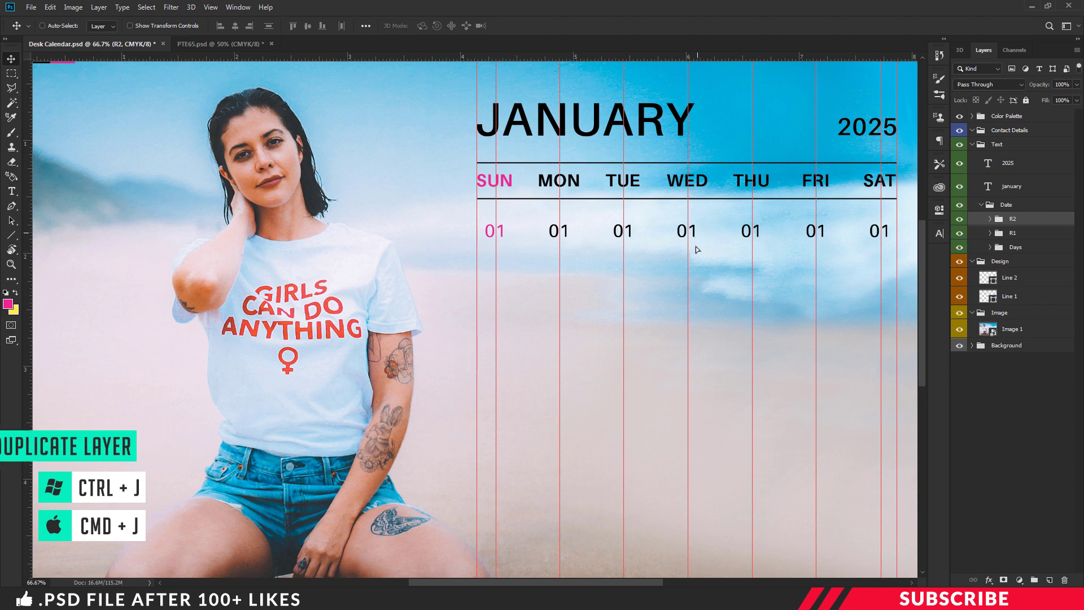
drag(688, 240, 695, 275)
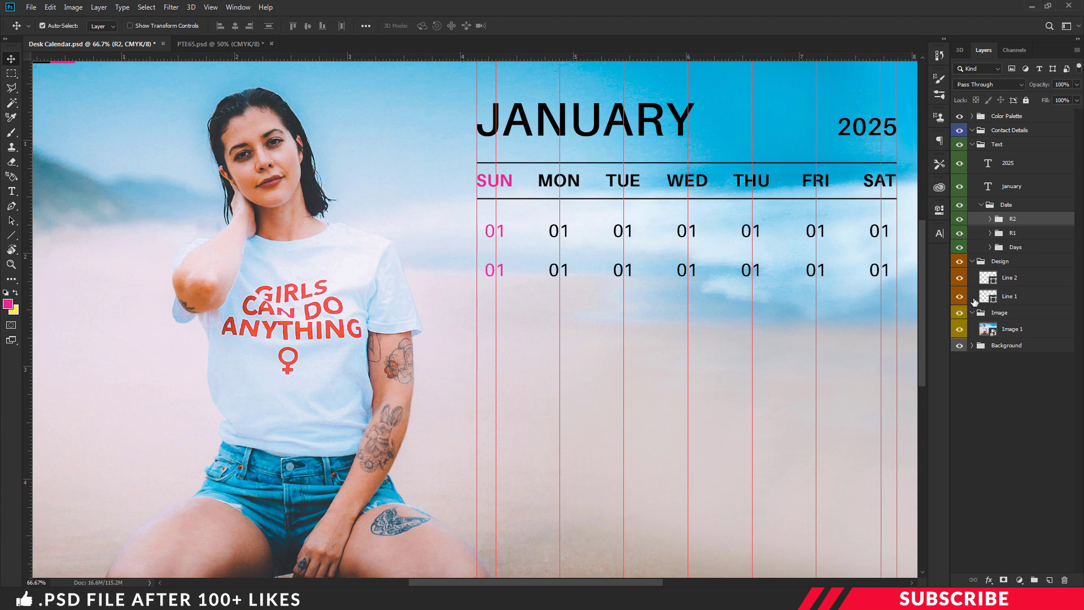
key(ctrl+j)
double_click(1019, 219)
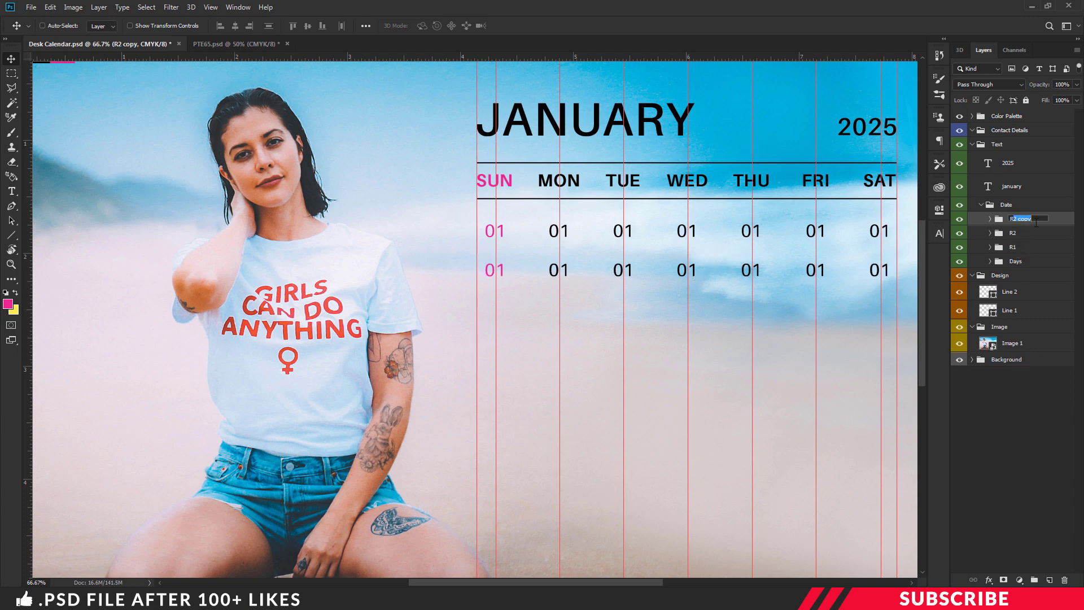
text(R3)
key(Return)
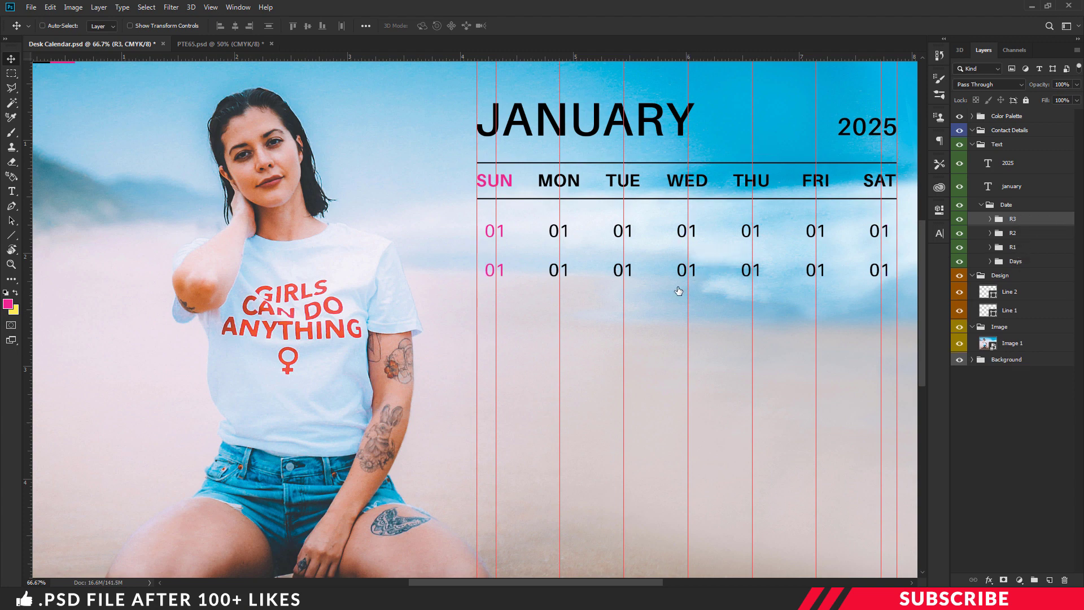
drag(694, 271, 687, 310)
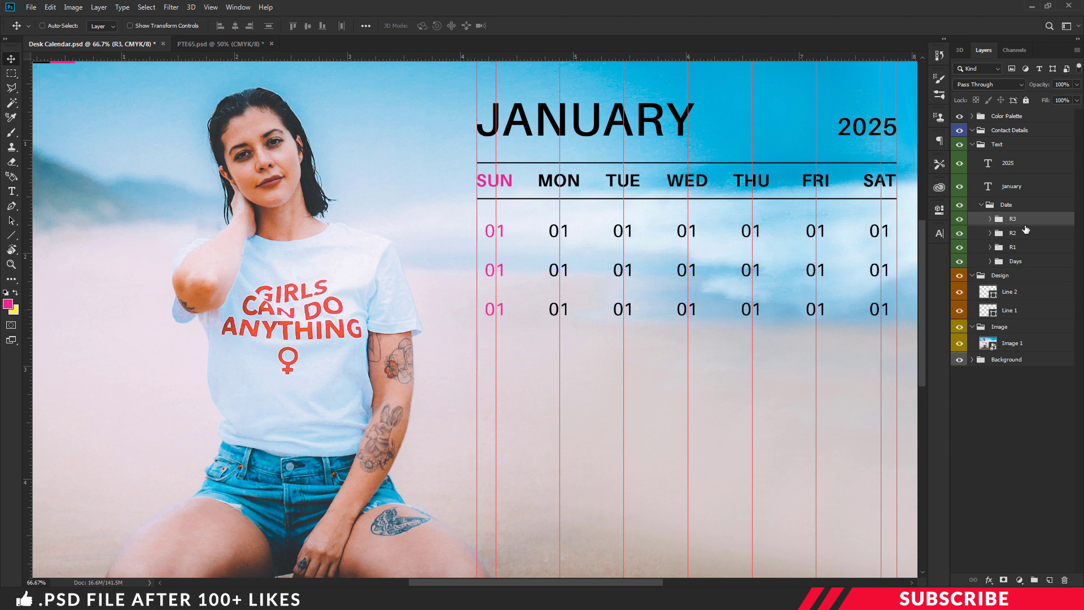
Step: Create row groups R4, R5 and R6 and move them into the lower rows
key(ctrl+j)
double_click(1013, 218)
text(R4)
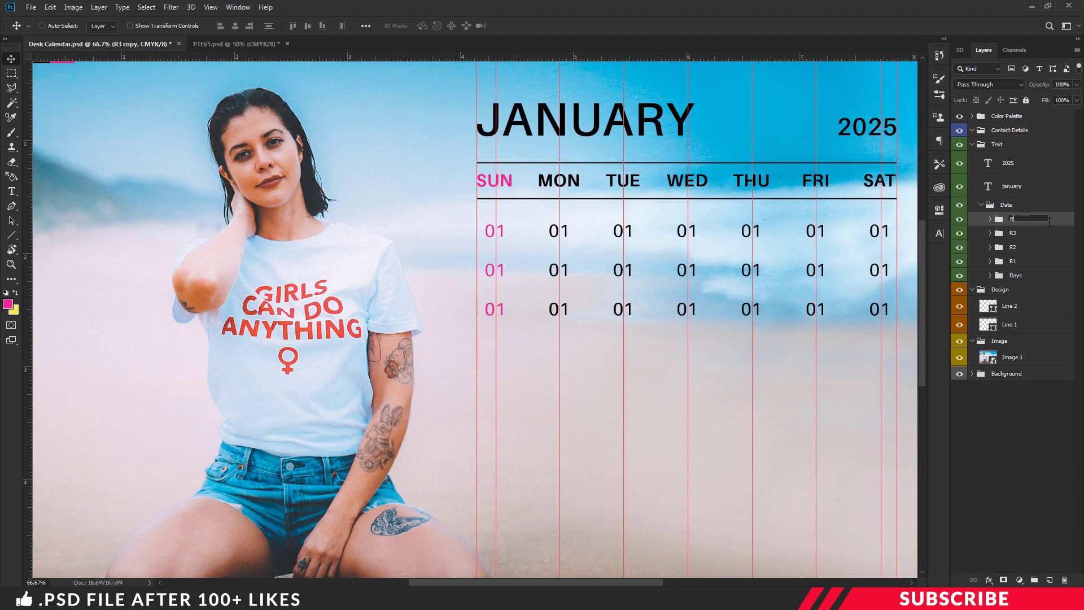
key(Return)
drag(614, 314, 700, 427)
key(ctrl+j)
double_click(1013, 219)
text(R5)
key(Return)
key(ctrl+j)
double_click(1013, 219)
text(R6)
key(Return)
drag(567, 581, 595, 581)
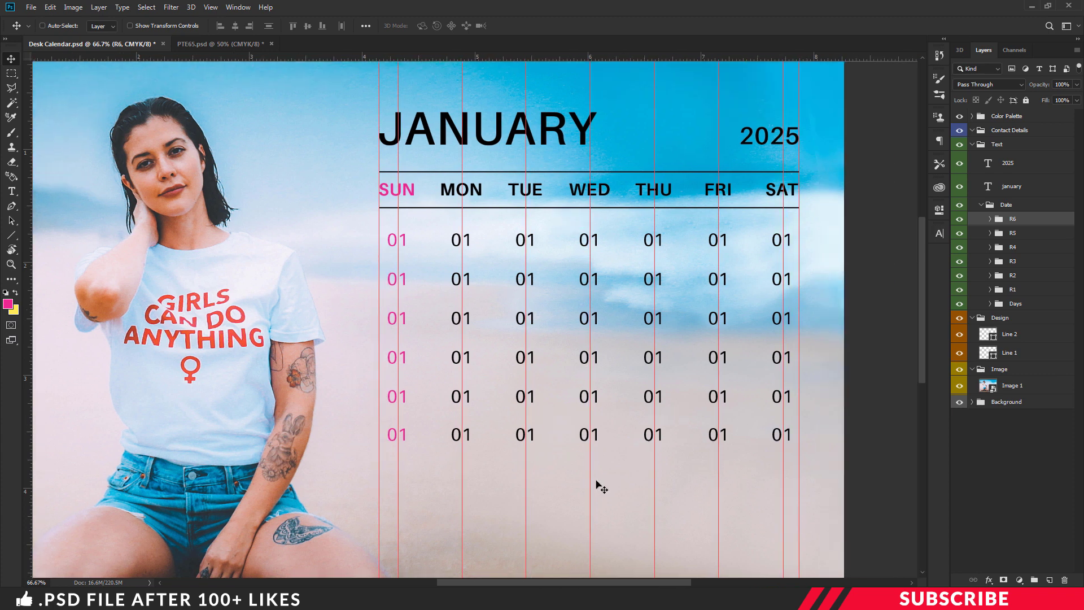
Step: Set the first-row Wednesday date to 1 and hide the two unused placeholders before it
key(t)
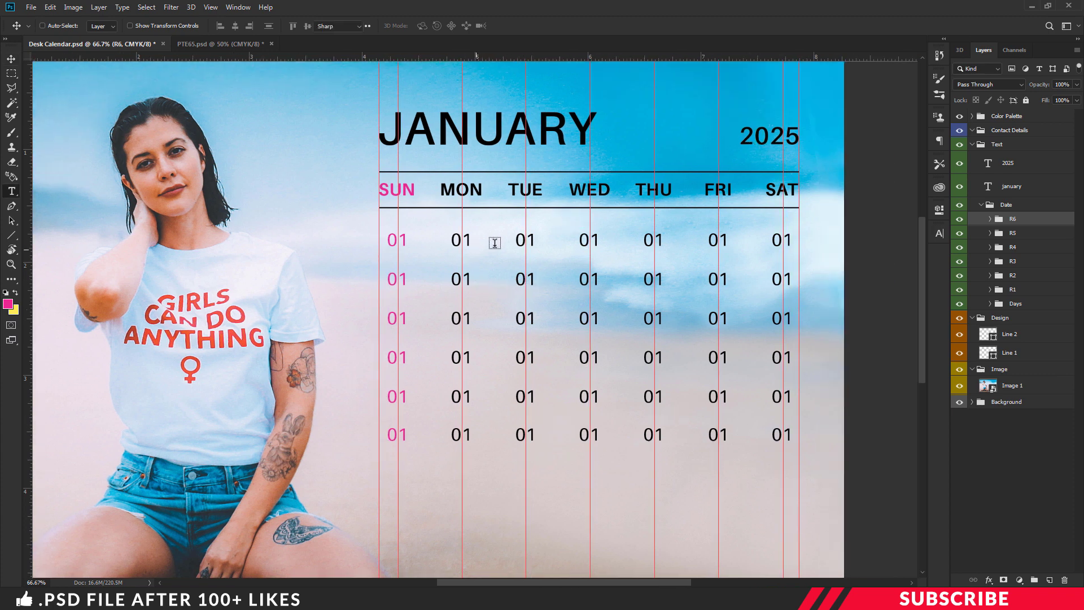
click(589, 242)
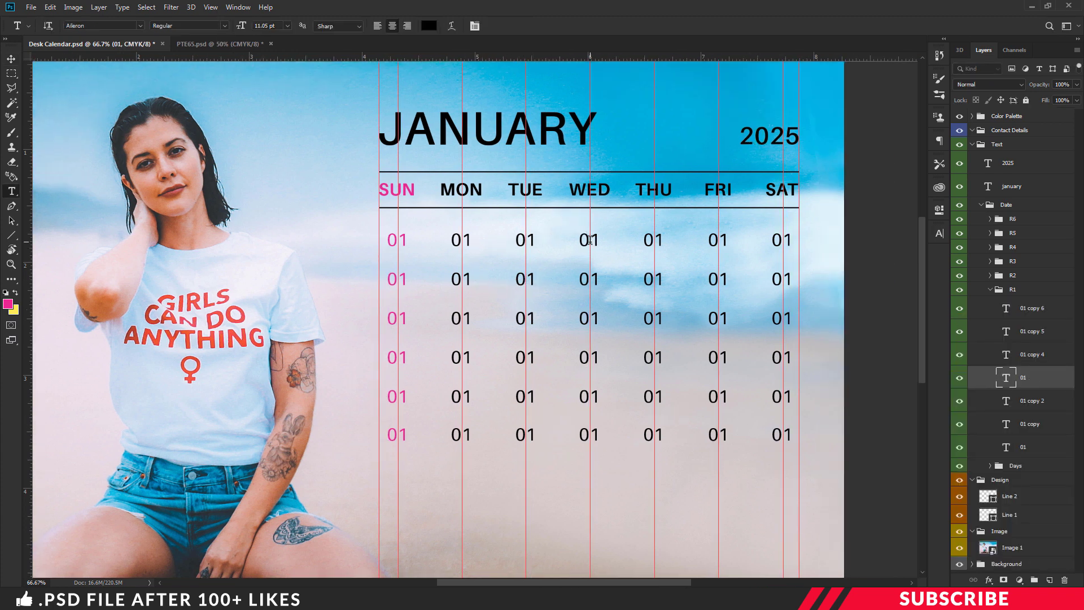
double_click(590, 240)
text(01)
key(ctrl+Return)
click(11, 59)
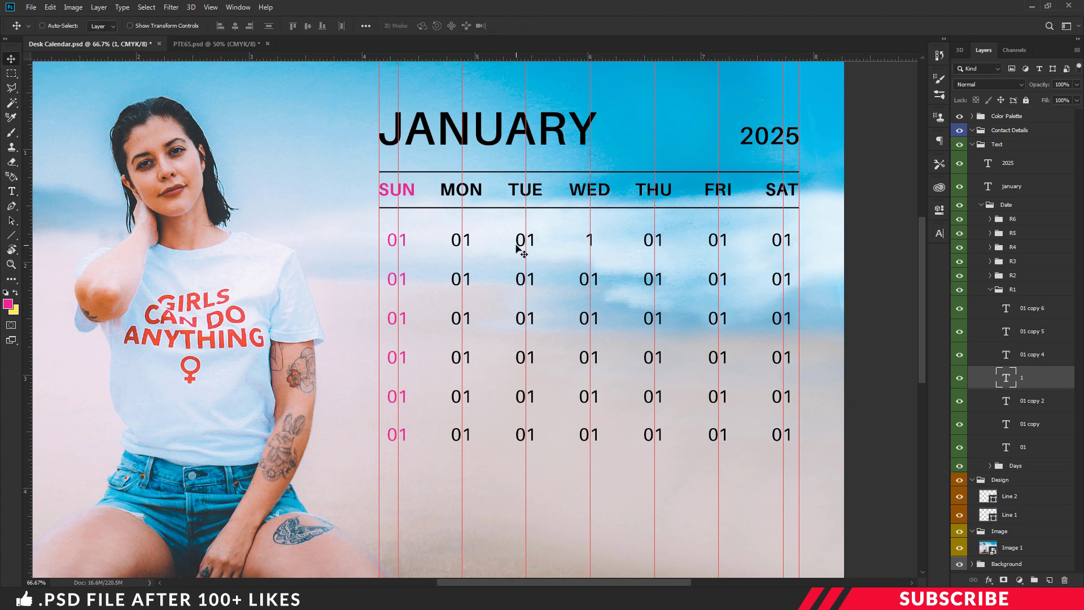
click(959, 423)
click(960, 447)
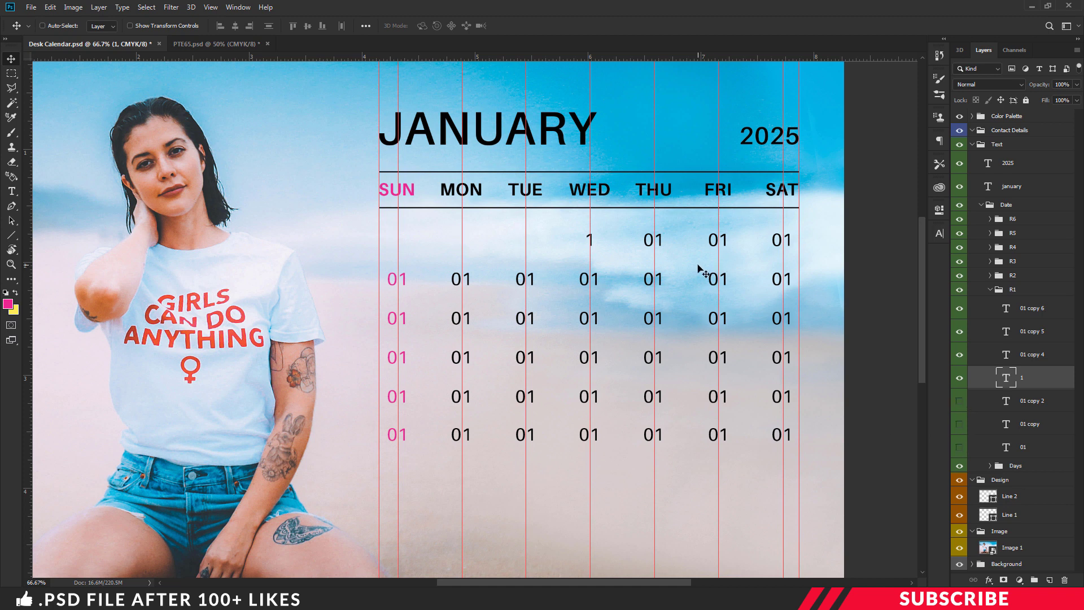
Step: Retype the placeholders as January dates 2 through 13
key(t)
click(655, 239)
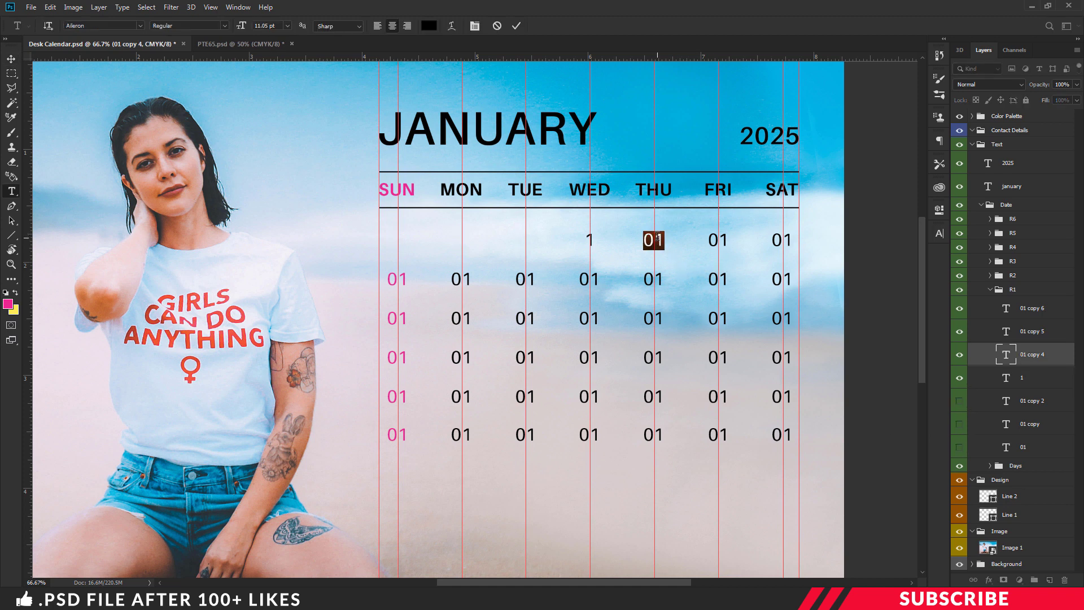
key(ctrl+a)
text(2)
click(719, 239)
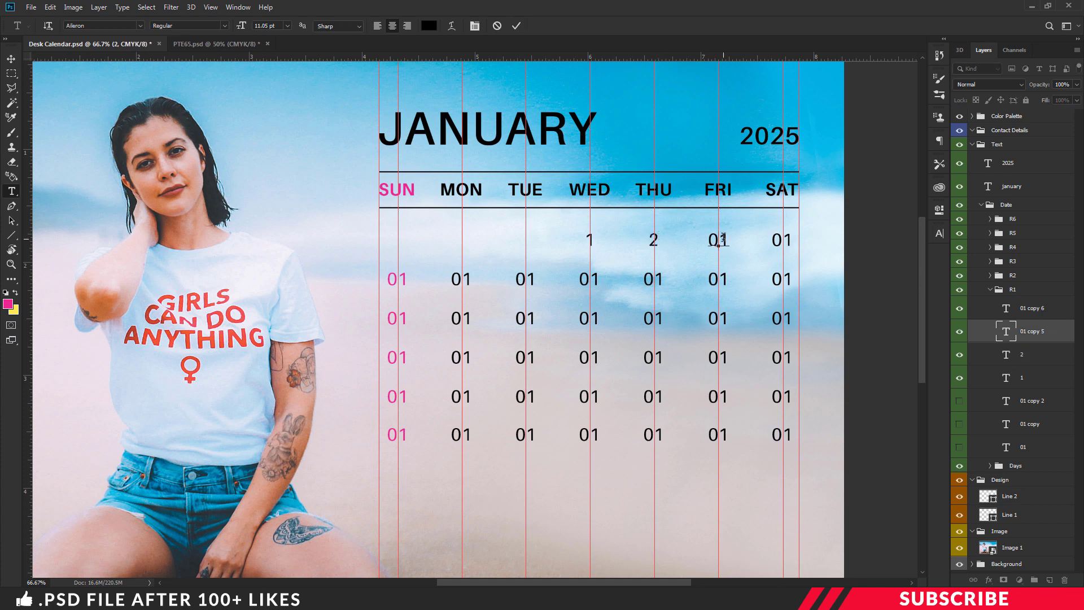
key(ctrl+a)
text(3)
click(782, 240)
text(4)
click(397, 279)
text(56)
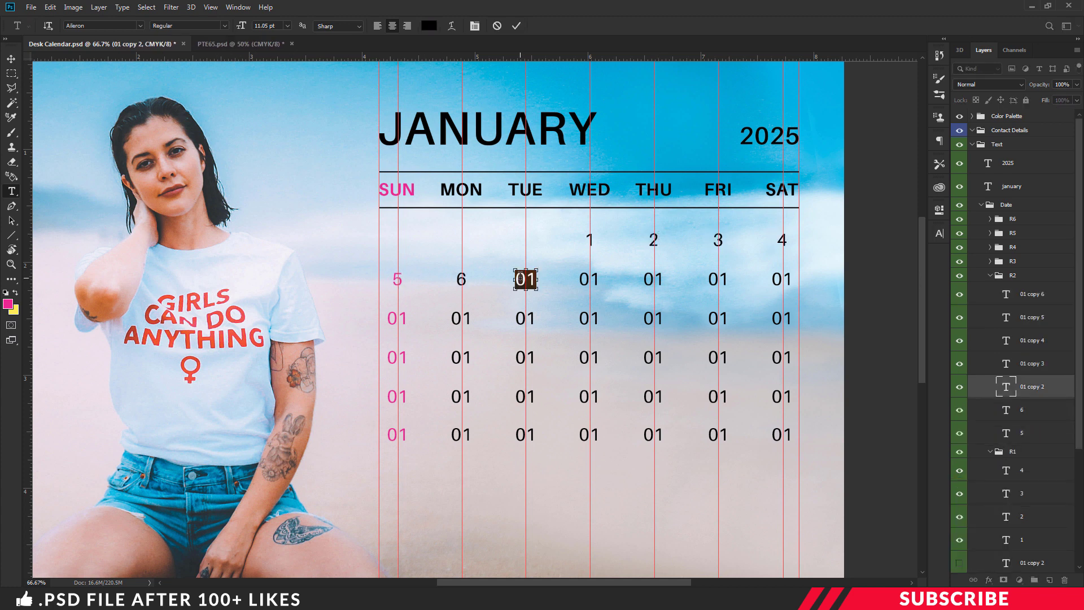
text(78)
click(654, 279)
text(9)
click(719, 279)
text(101112)
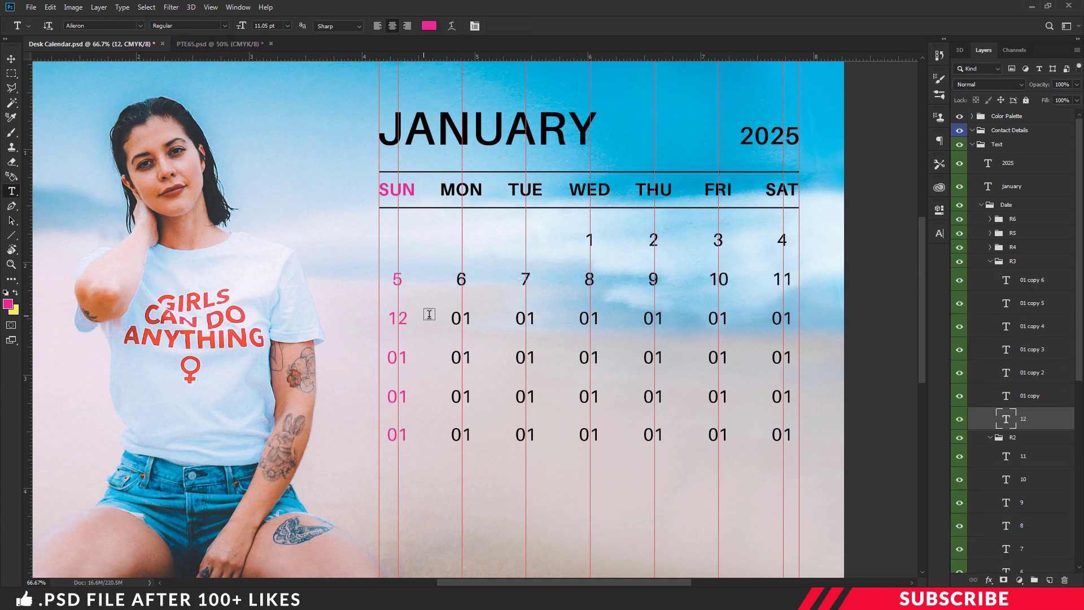
text(13)
Step: Retype dates 14 through 31 and hide the unused Saturday placeholder after 31
click(525, 318)
text(14)
click(589, 318)
text(15161718)
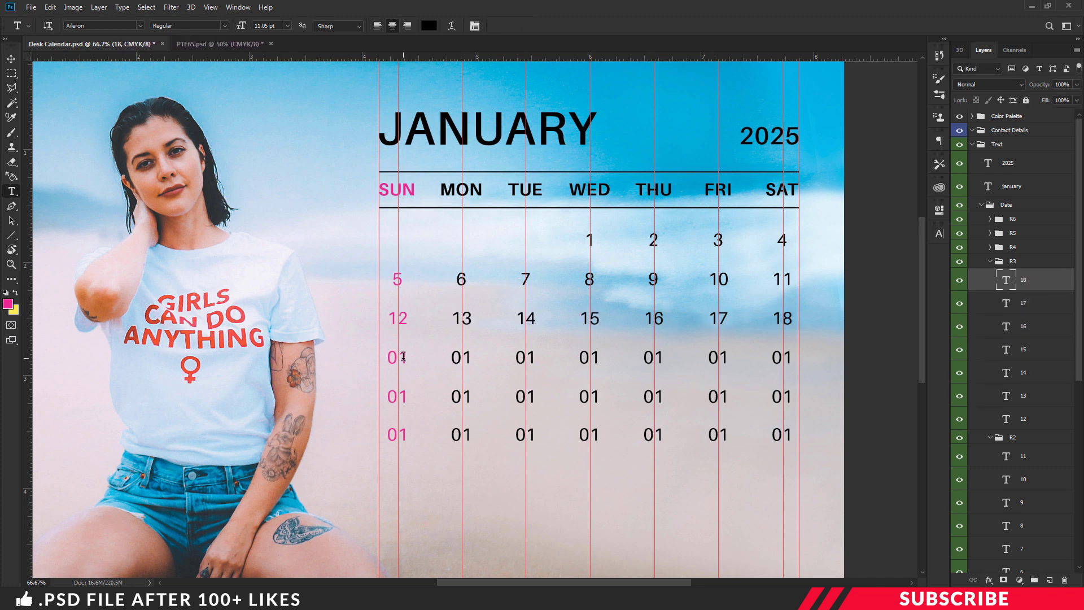
text(19)
click(460, 357)
text(20)
click(525, 358)
text(212223)
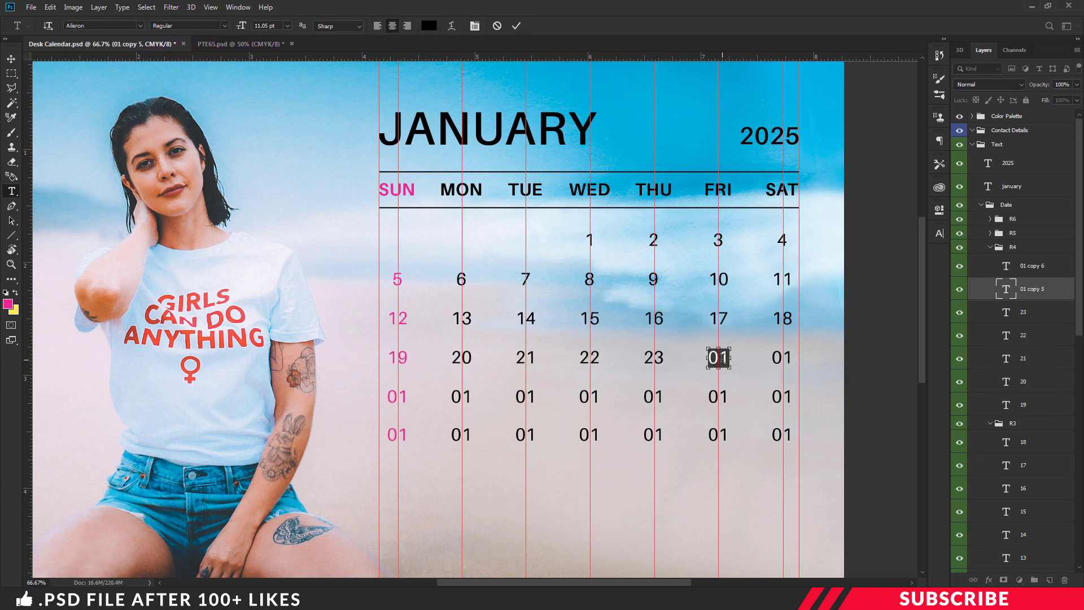
text(24)
click(782, 357)
text(25)
click(397, 396)
text(26272829)
click(653, 397)
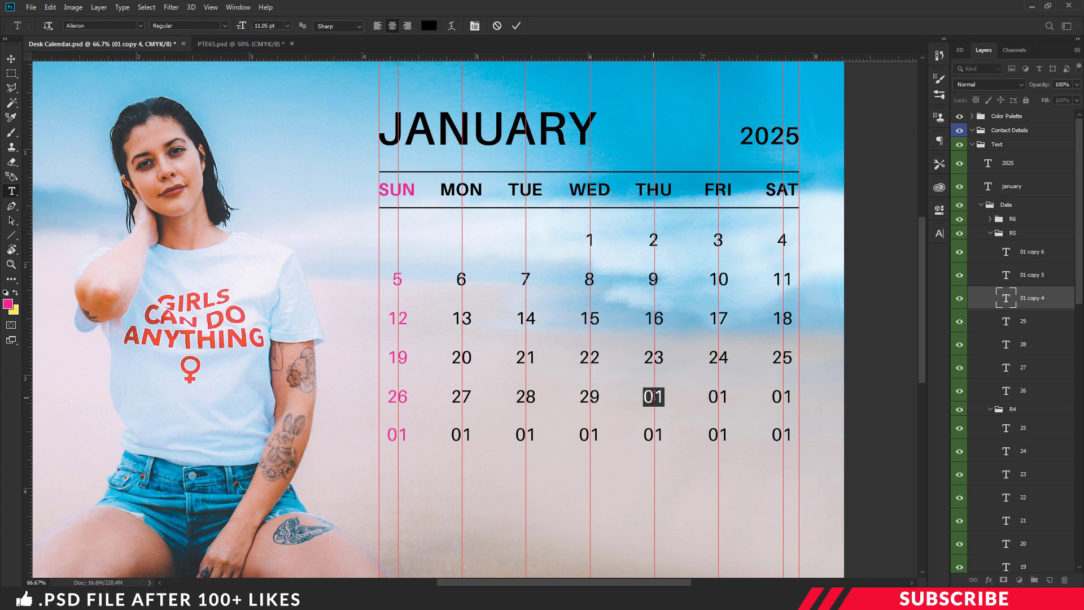
text(3031)
key(ctrl+Return)
click(9, 59)
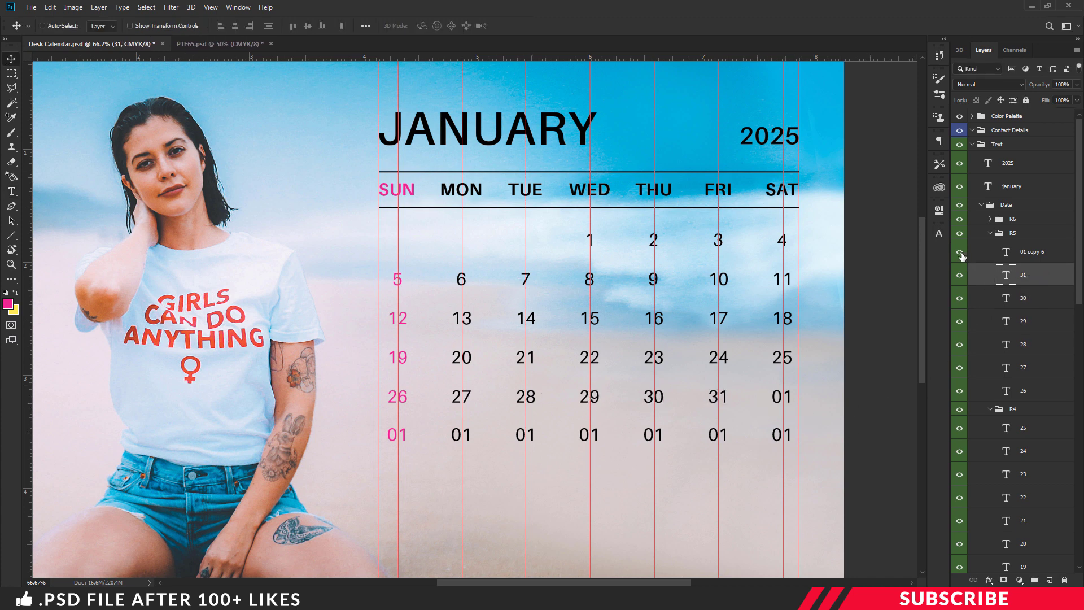
click(990, 234)
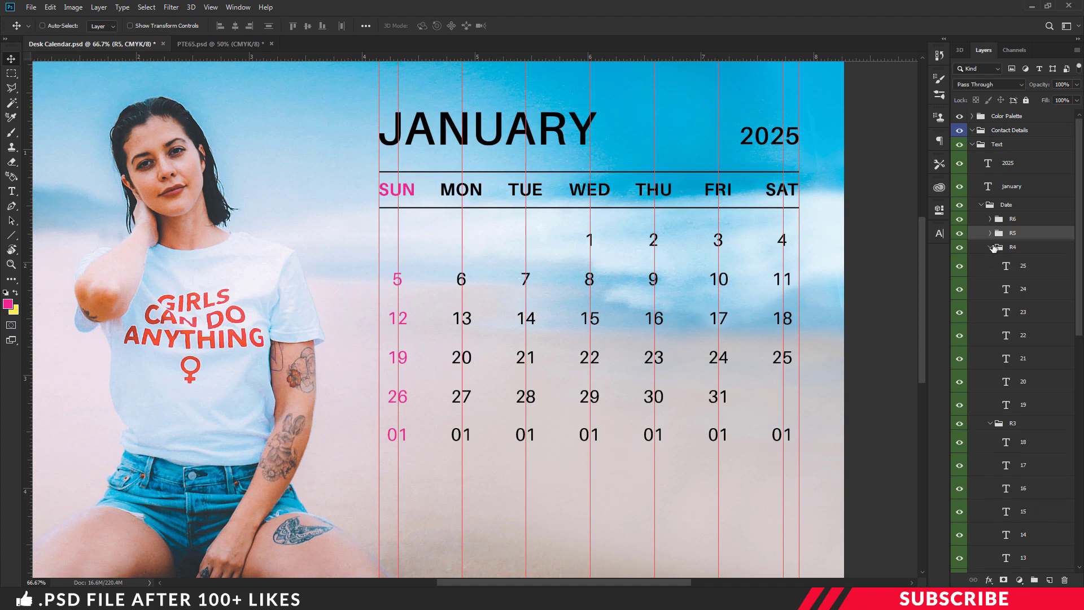
Step: Hide the R6 row, collapse Date and Text, and add a layer in Contact Details
click(960, 220)
key(ctrl+minus)
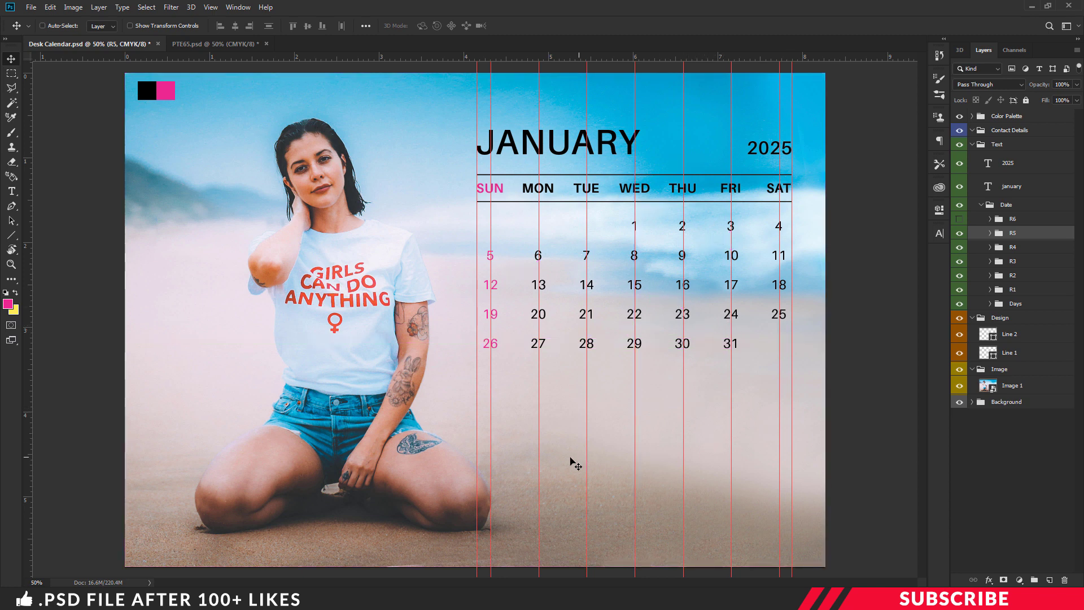
click(982, 206)
click(986, 144)
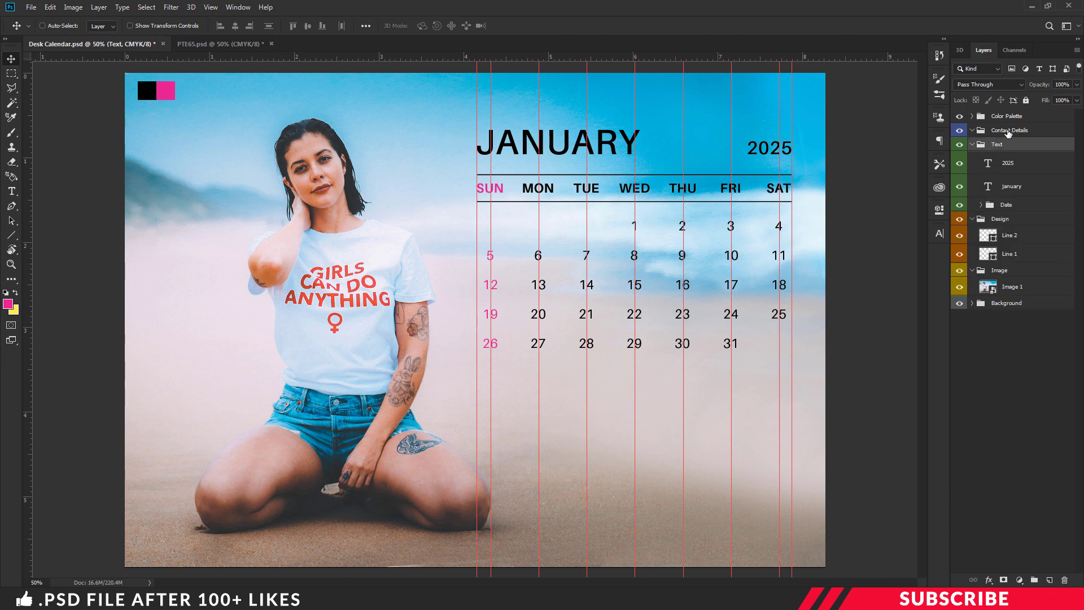
click(1008, 130)
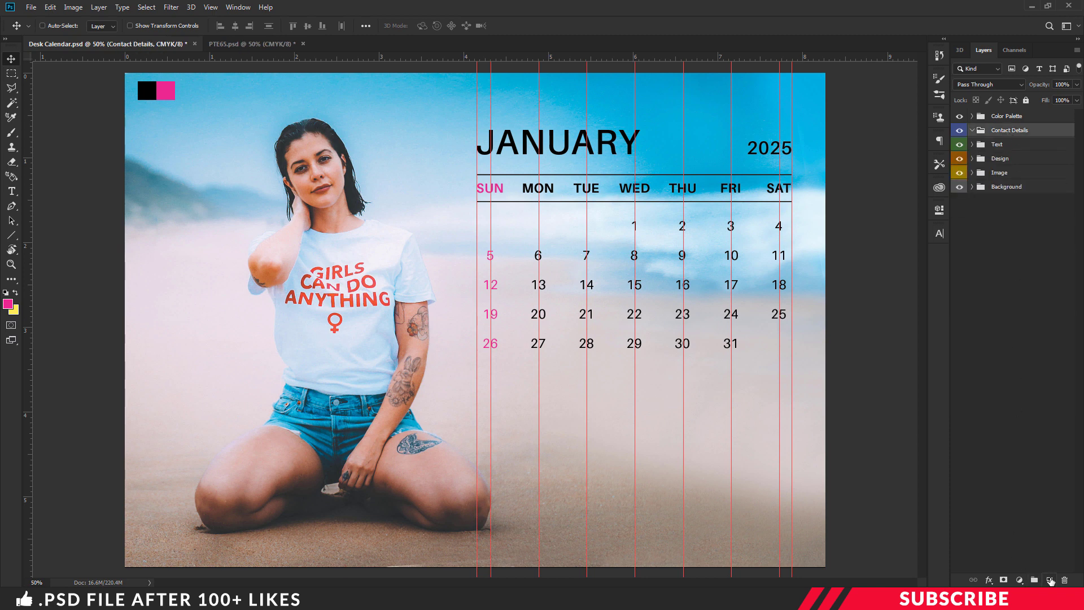
click(1050, 581)
Step: Sample black as the foreground colour and set the type style to Bold
key(i)
click(8, 304)
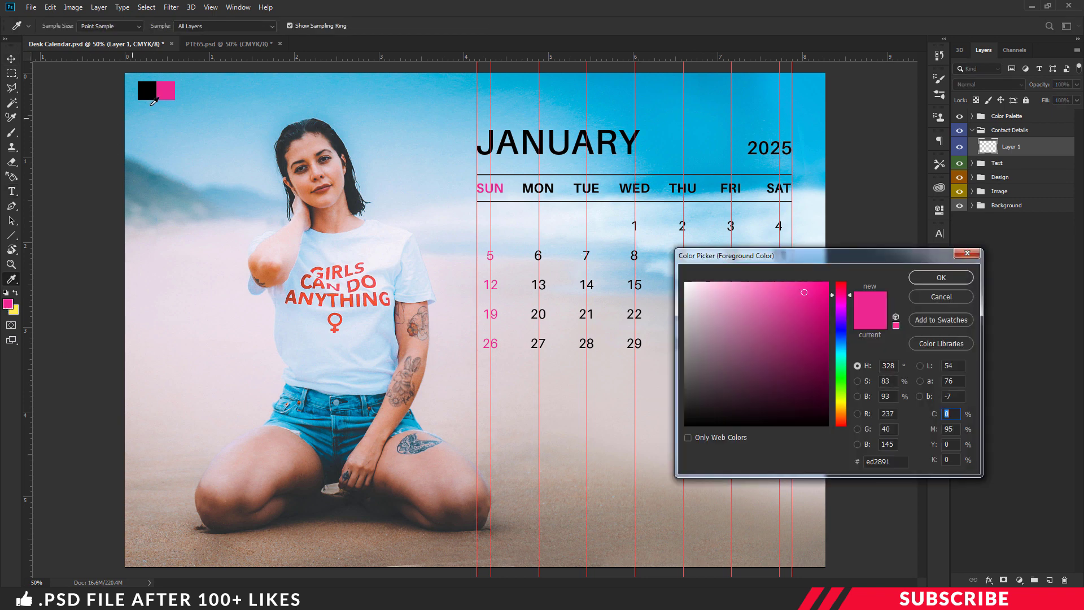
click(156, 86)
click(941, 277)
key(t)
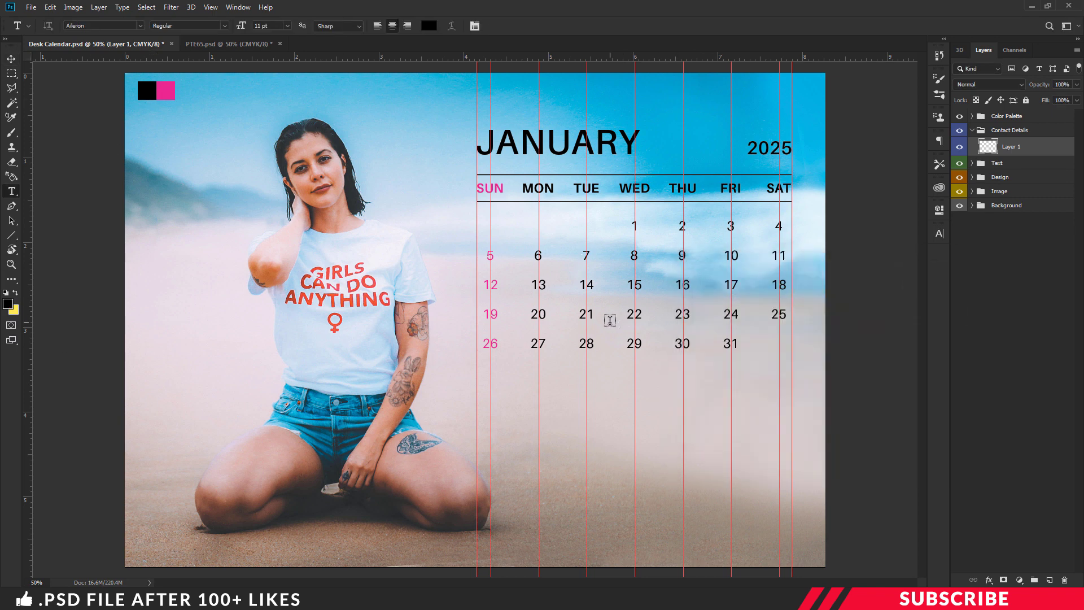
click(224, 30)
click(197, 127)
Step: Finish the CREATIVE STUDIO text line below the dates and nudge it slightly lower
click(611, 482)
text(tive)
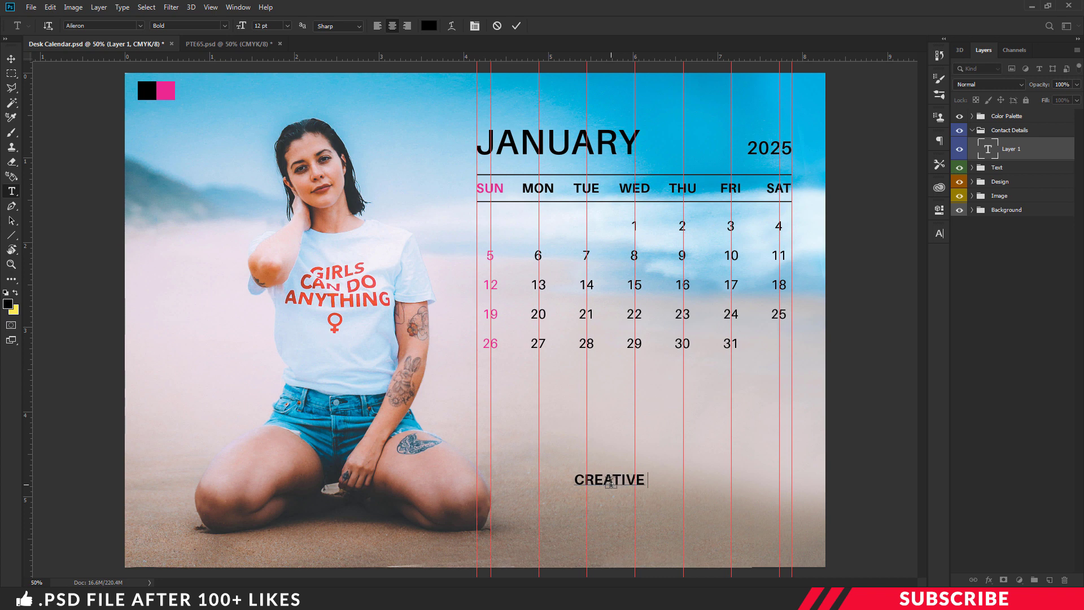
text( Studio)
key(ctrl+Return)
drag(669, 509, 680, 489)
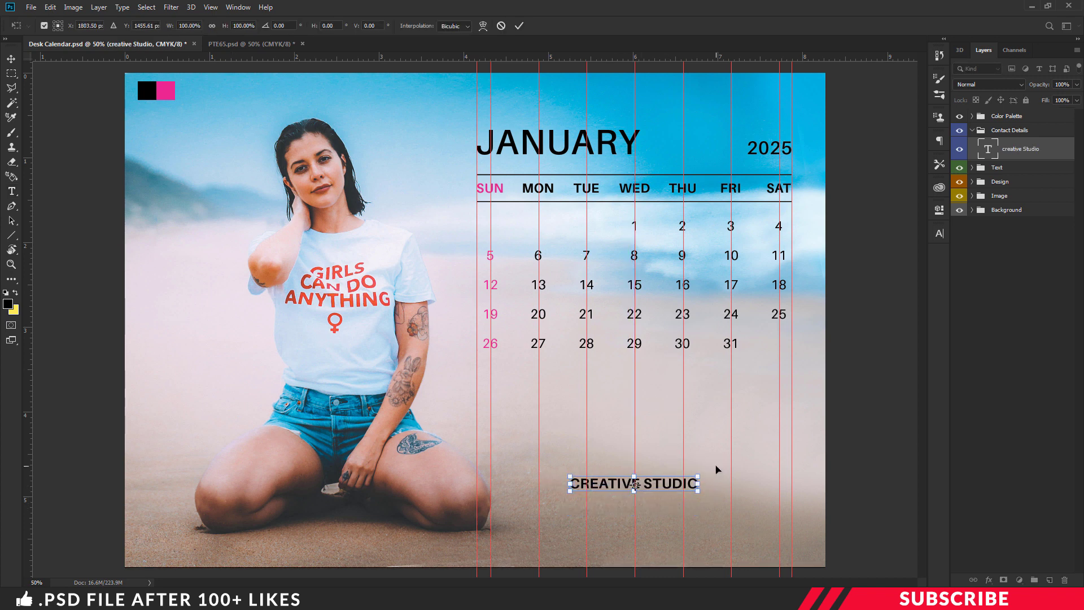
key(Return)
key(t)
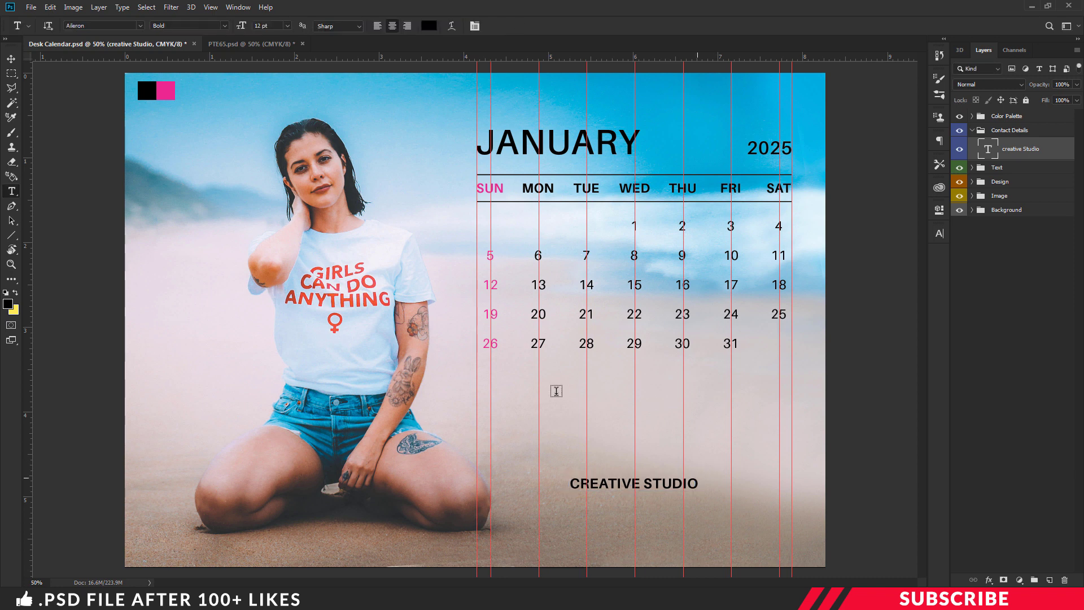
click(16, 57)
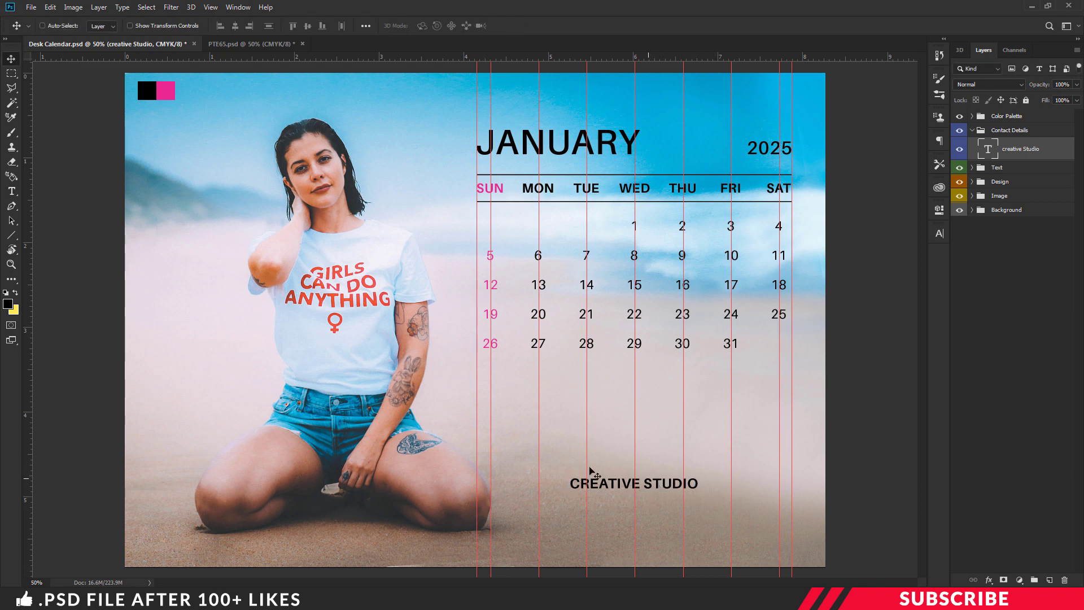
Step: Place Logo.png and shrink it to a small icon just left of CREATIVE STUDIO
mouse_move(285, 598)
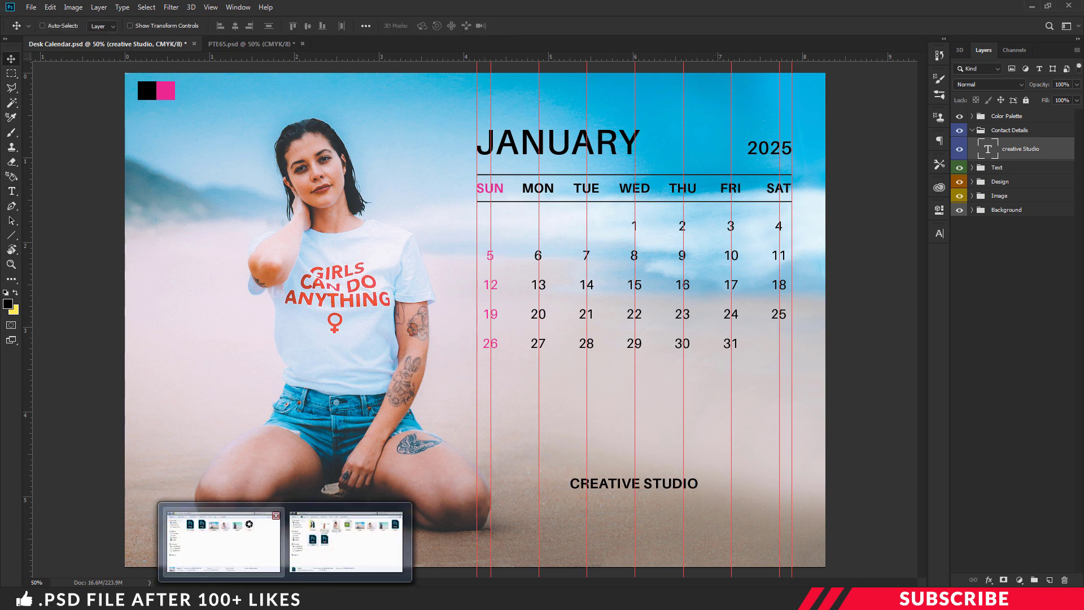
click(222, 541)
click(633, 198)
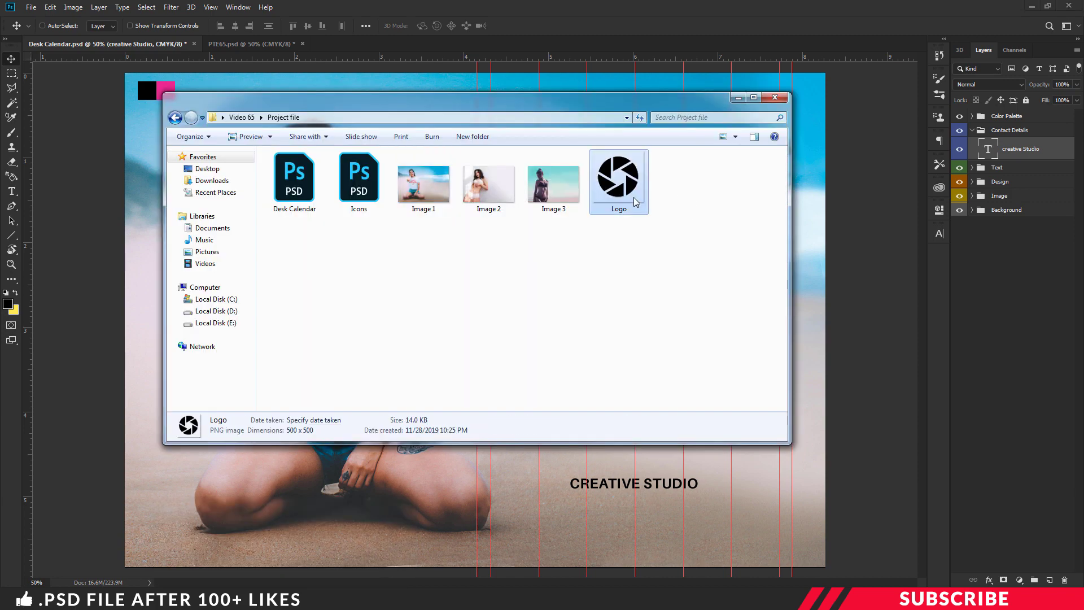
drag(633, 198, 655, 473)
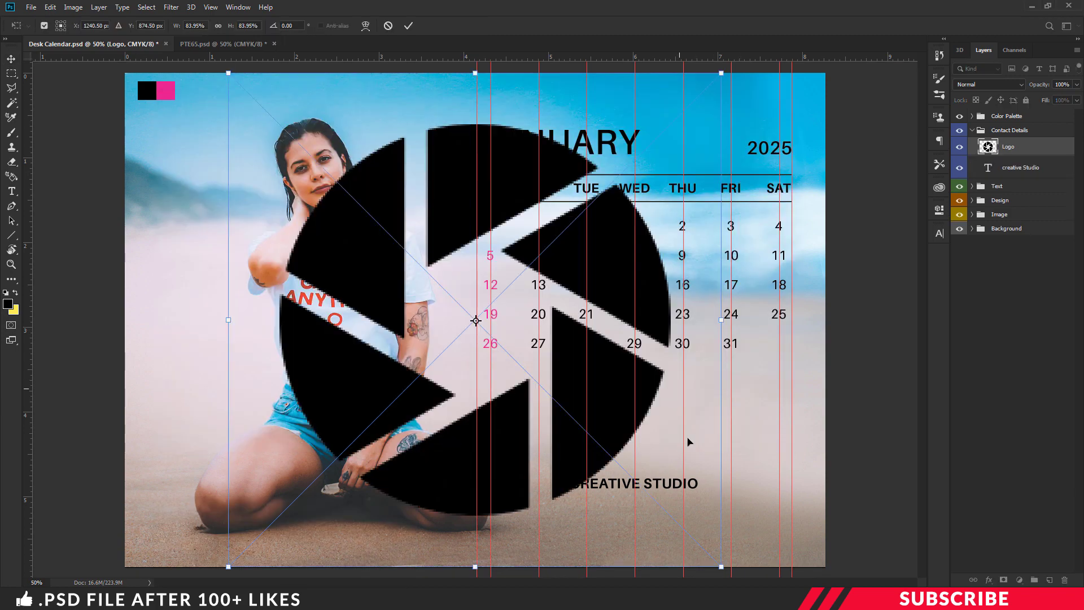
drag(721, 566, 443, 226)
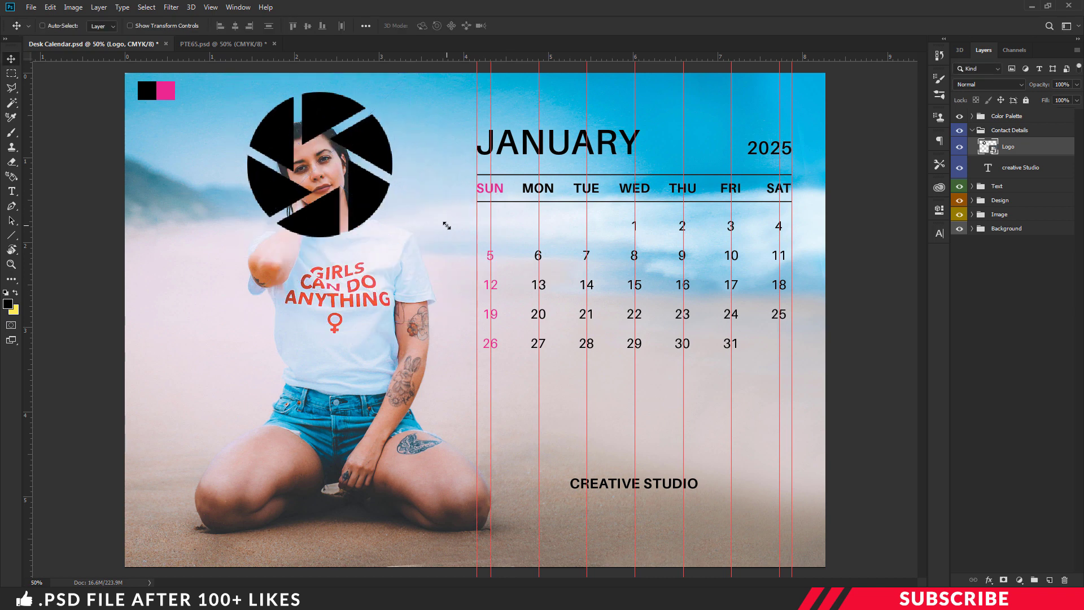
drag(396, 158, 642, 435)
drag(660, 530, 563, 491)
key(Return)
key(Left)
key(Left)
key(Left)
key(Left)
key(Left)
key(Left)
key(Left)
key(Left)
key(Left)
key(Left)
key(Left)
key(Left)
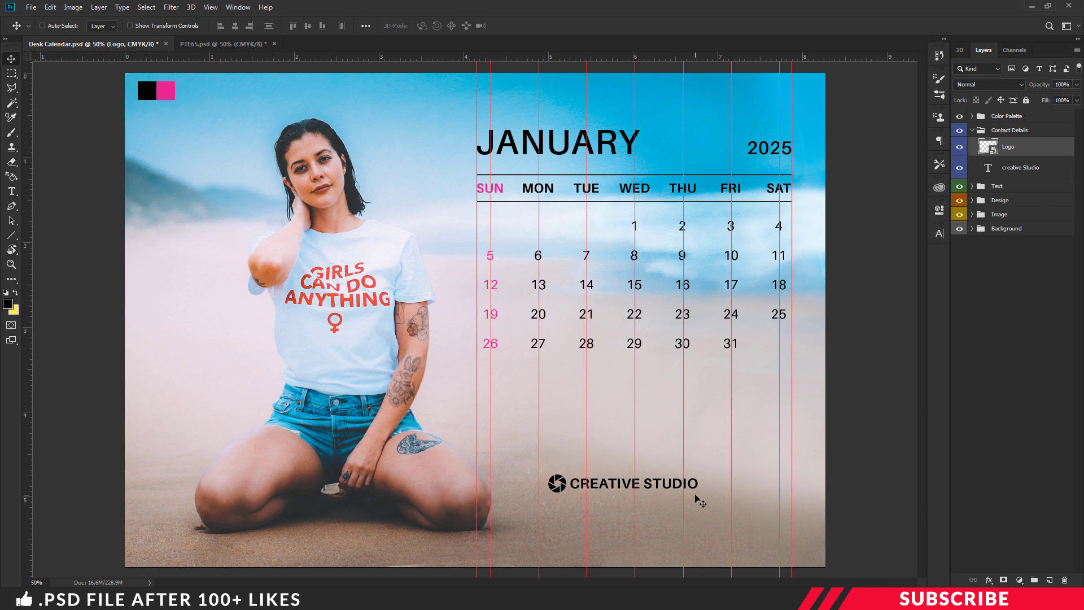
Step: Shift the logo and CREATIVE STUDIO together slightly to the right
shift+click(1023, 168)
key(ctrl+t)
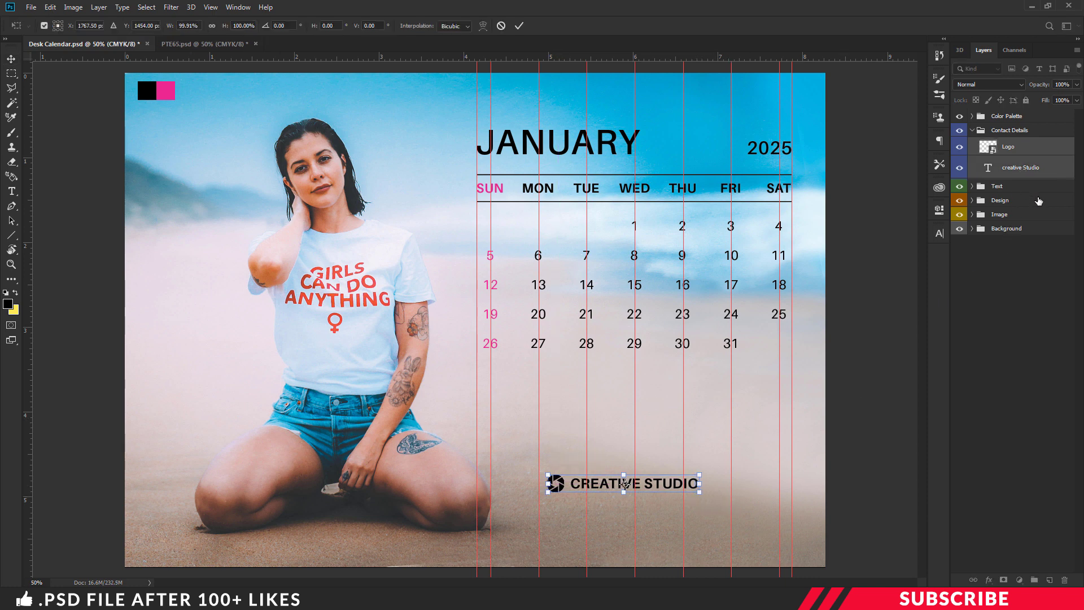
key(Right)
key(Right)
key(Right)
key(Right)
key(Right)
key(Right)
key(Right)
key(Right)
key(Right)
key(Right)
key(Right)
key(Right)
key(Right)
key(Right)
key(Right)
key(Right)
key(Right)
key(Right)
key(Right)
key(Right)
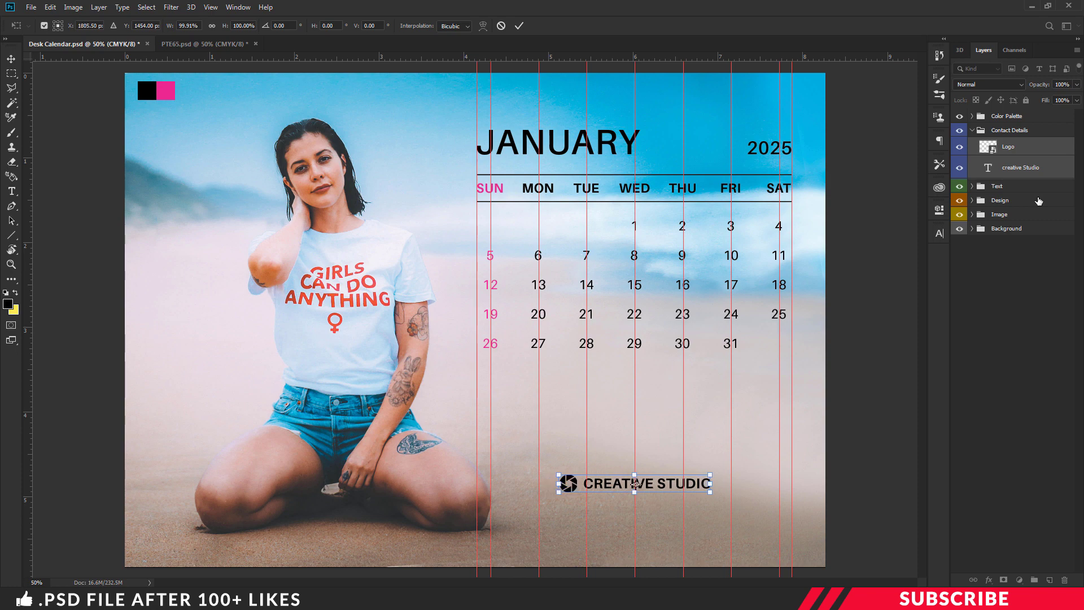
key(Return)
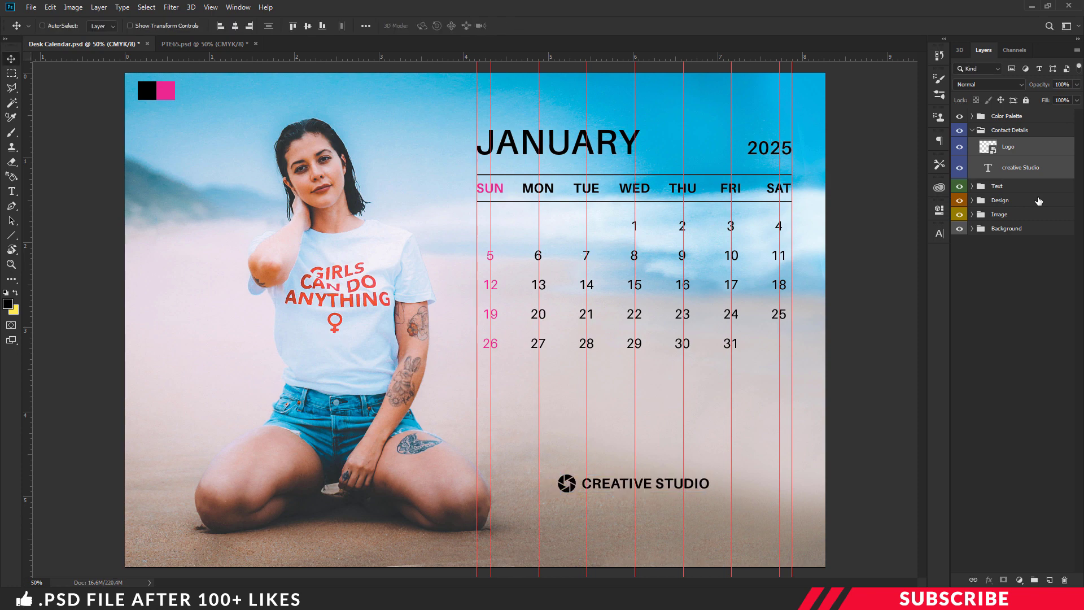
key(ctrl+plus)
drag(920, 275, 921, 338)
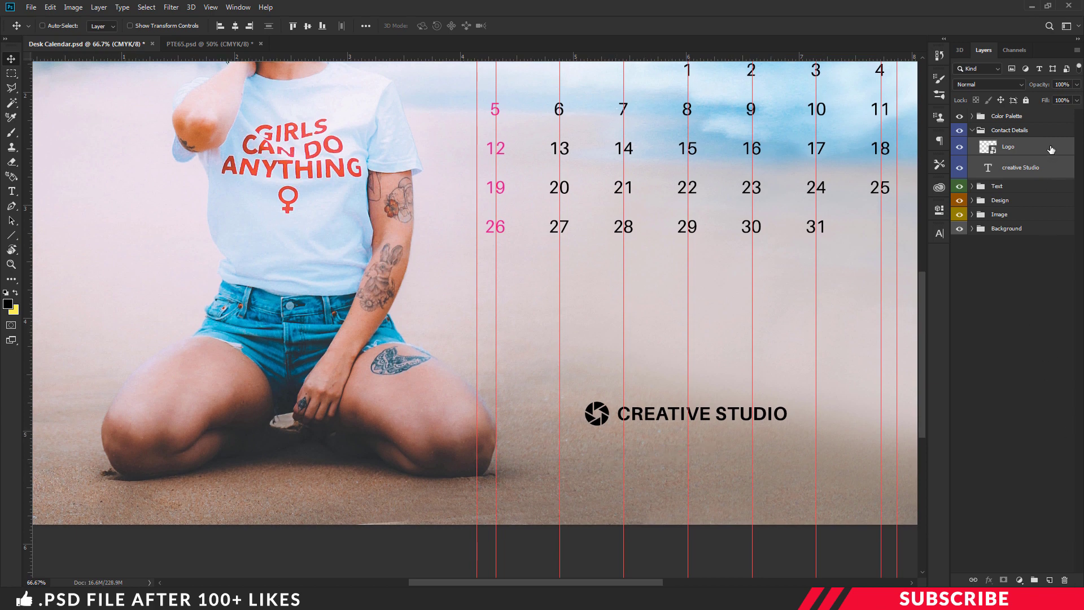
Step: Add a Regular 8 pt text line with the studio's phone number below CREATIVE STUDIO
click(1051, 149)
click(1049, 581)
key(t)
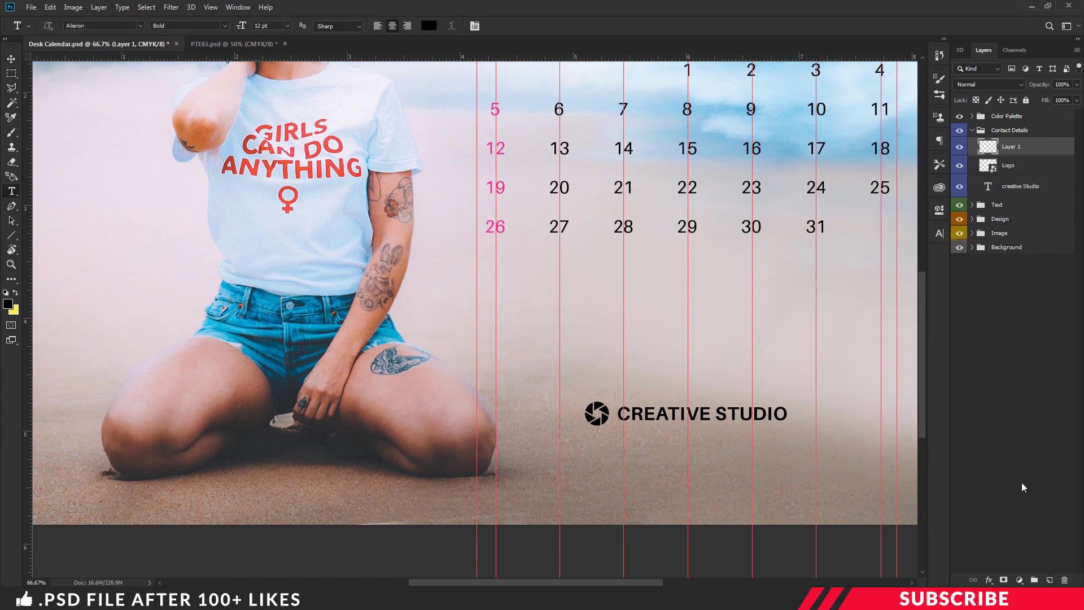
click(264, 26)
click(220, 24)
click(178, 106)
click(599, 453)
key(BackSpace)
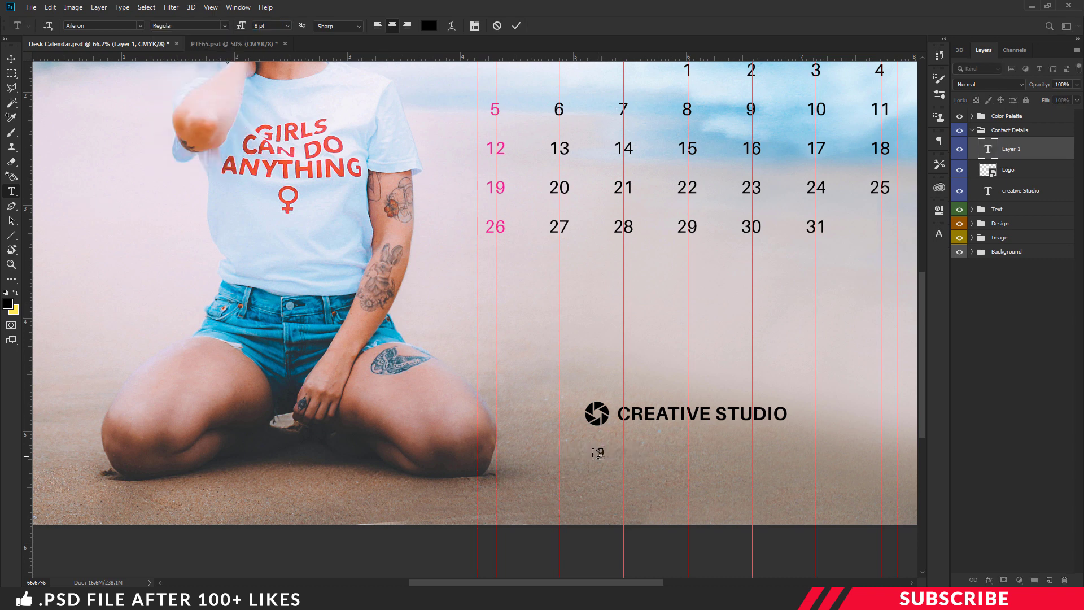
text(932 241 937)
key(ctrl+Return)
key(v)
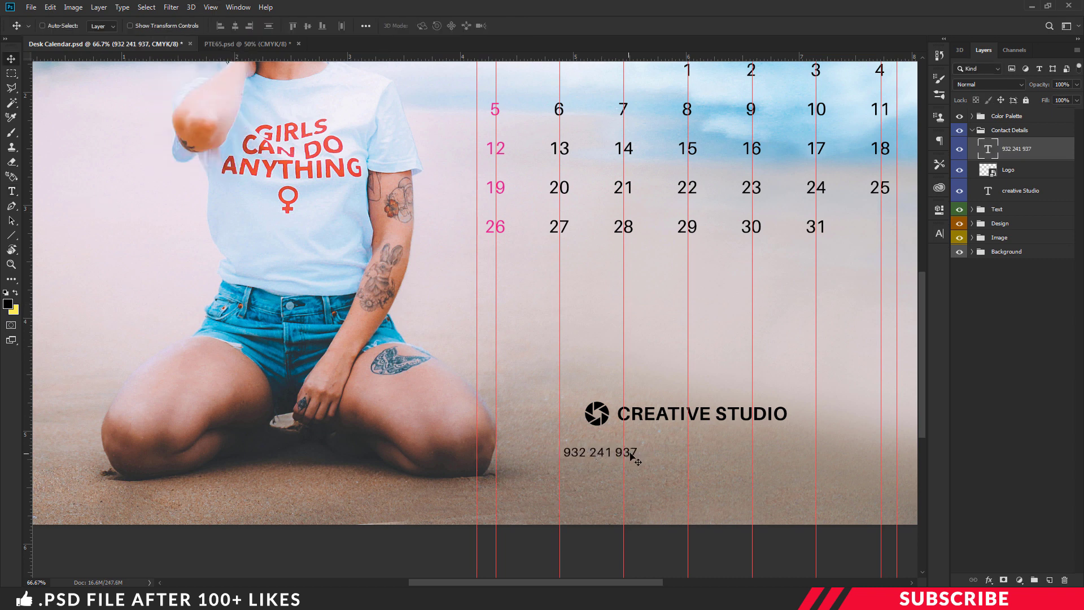
Step: Duplicate the phone line to its right and change it to the e-mail address, All Caps off
drag(649, 458, 741, 454)
double_click(735, 452)
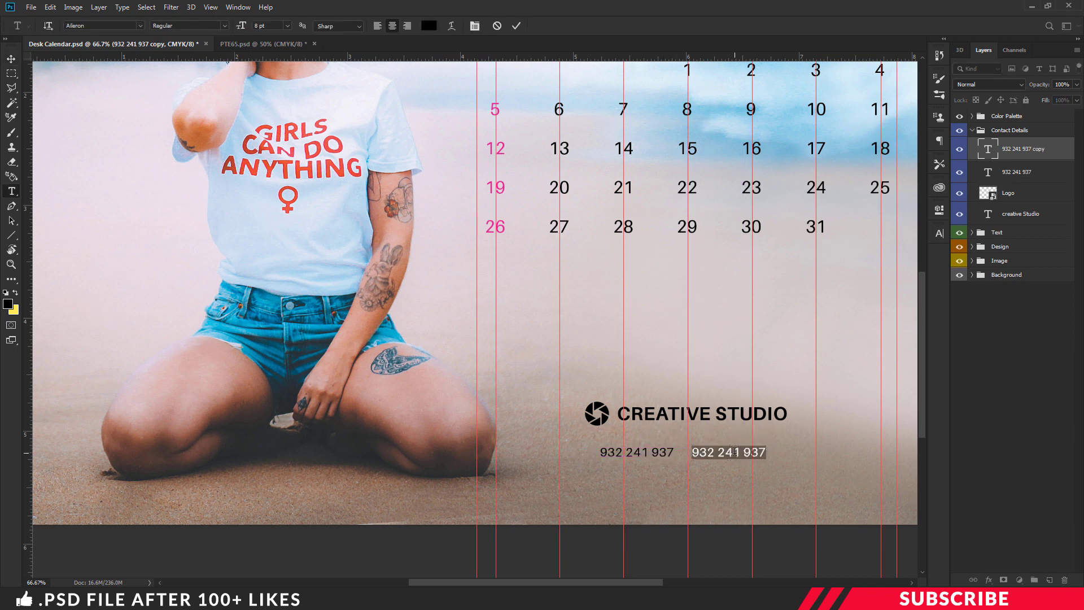
click(735, 452)
key(ctrl+a)
text(info@mail.com)
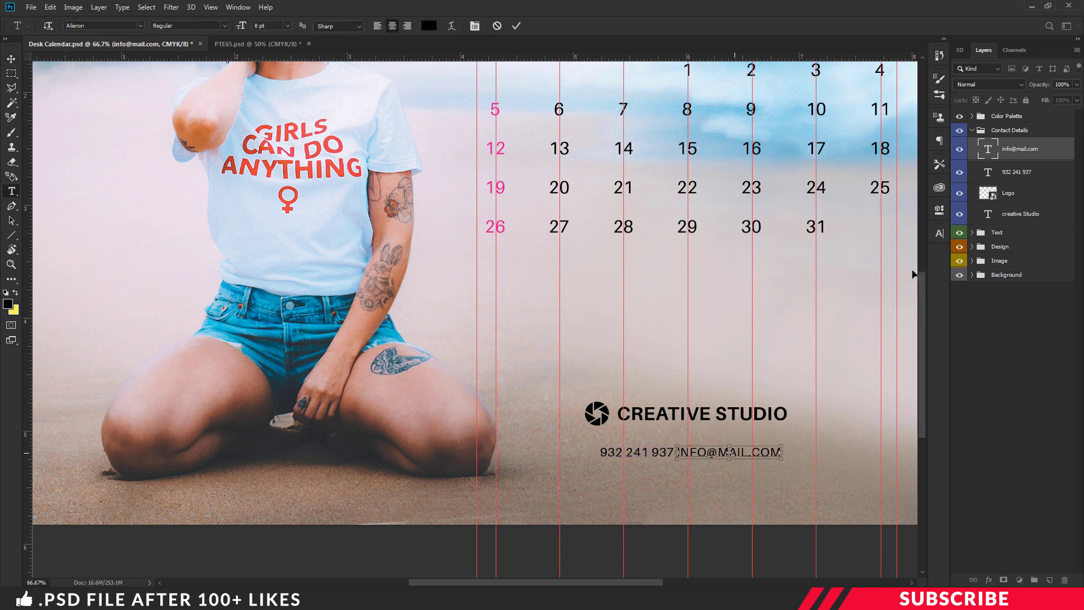
key(ctrl+a)
key(ctrl+t)
key(ctrl+shift+k)
key(ctrl+t)
key(ctrl+Return)
key(v)
drag(721, 460, 703, 476)
double_click(701, 473)
text(www.)
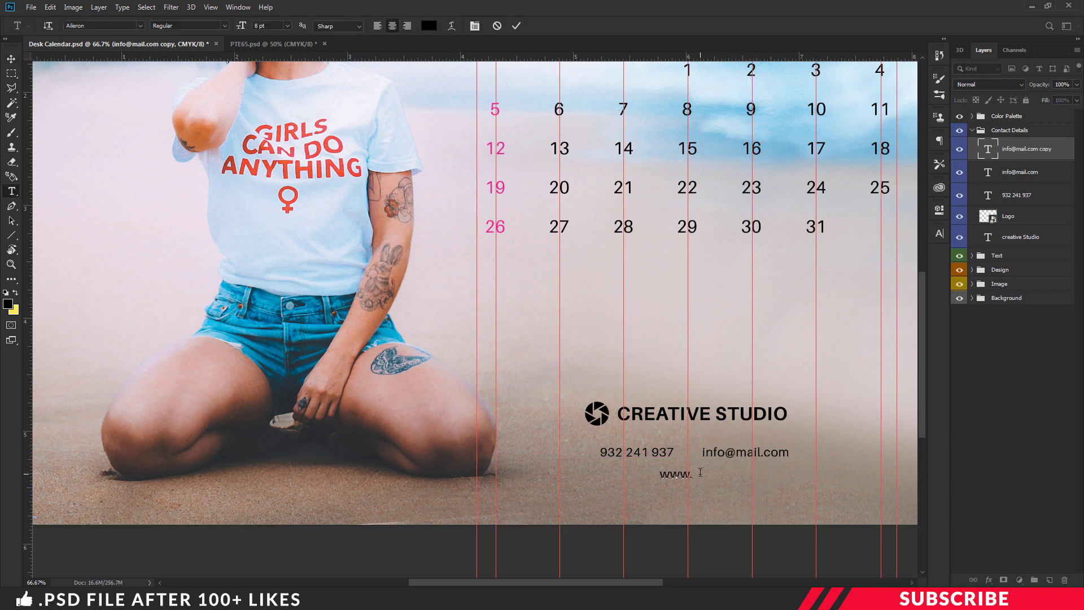
text(yoursite.com)
key(ctrl+Return)
key(v)
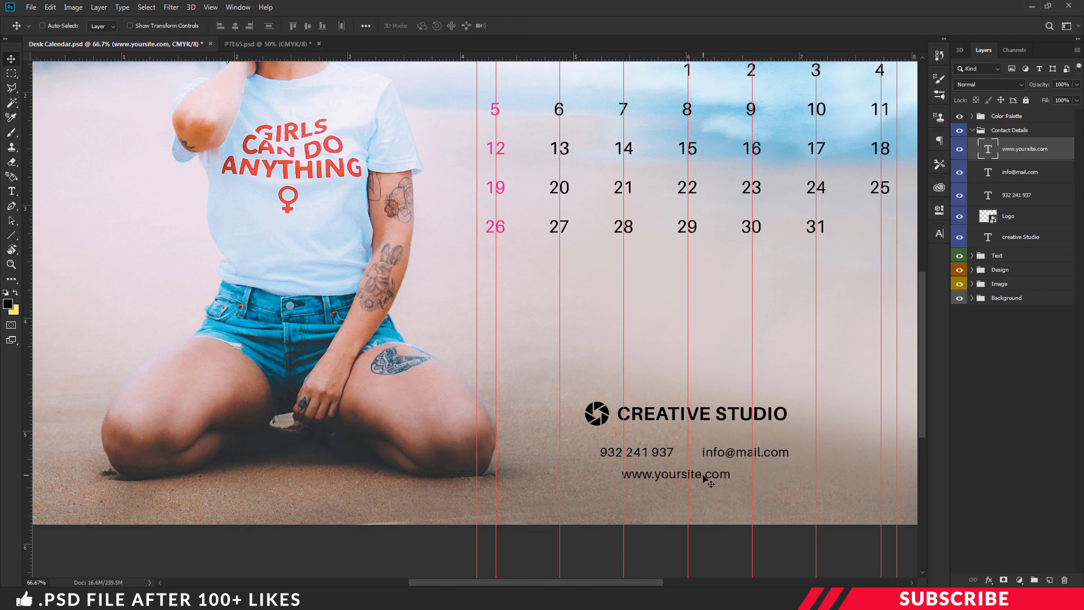
drag(704, 479, 727, 480)
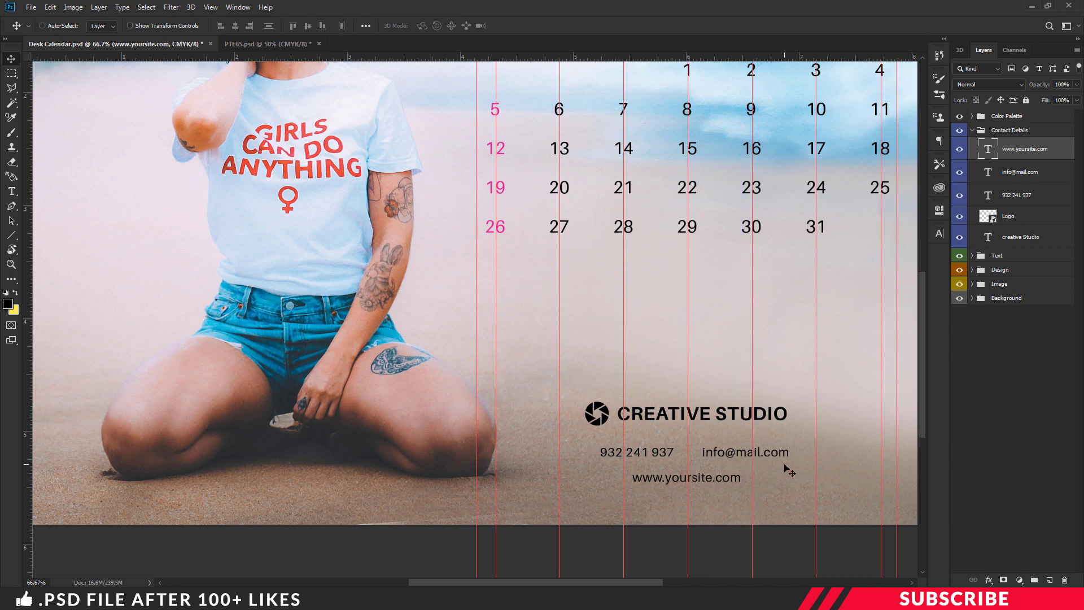
scroll(789, 470, right, 3)
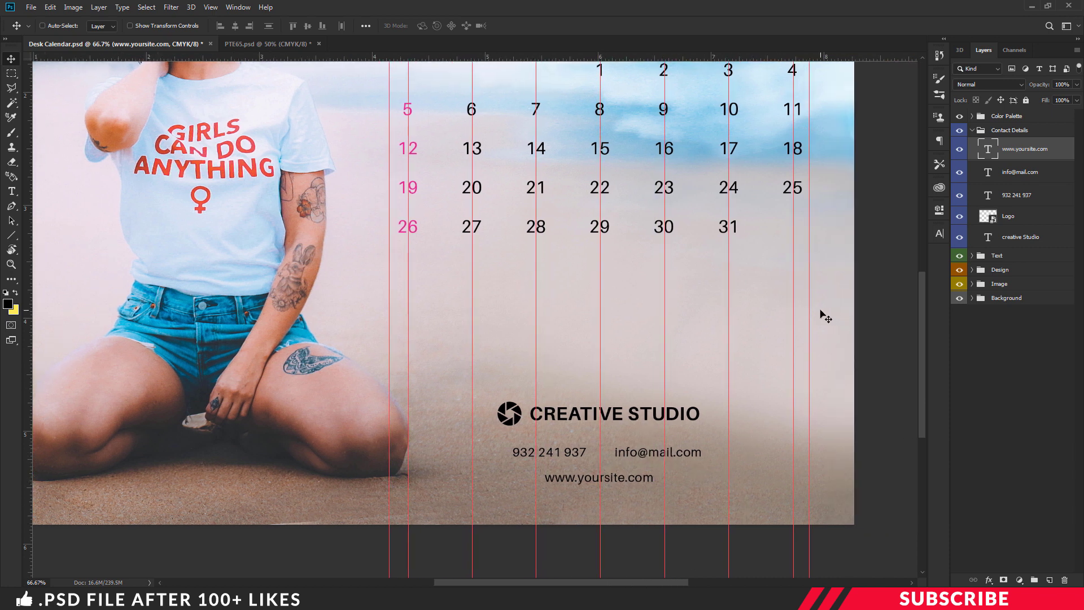
Step: Copy the Icons group from Icons.psd into the calendar, above Contact Details
key(alt+Tab)
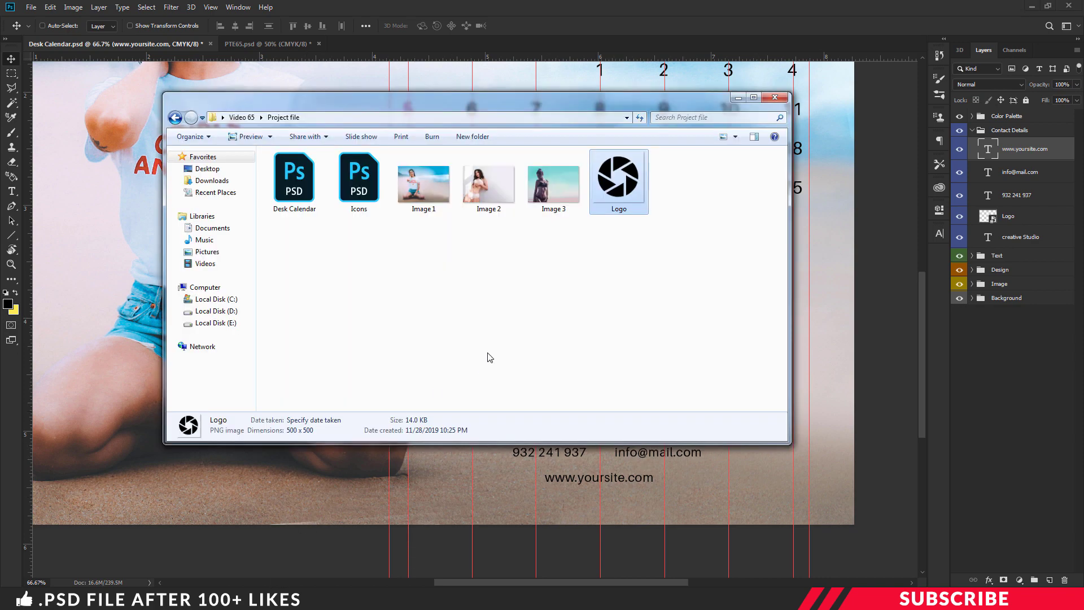
double_click(361, 195)
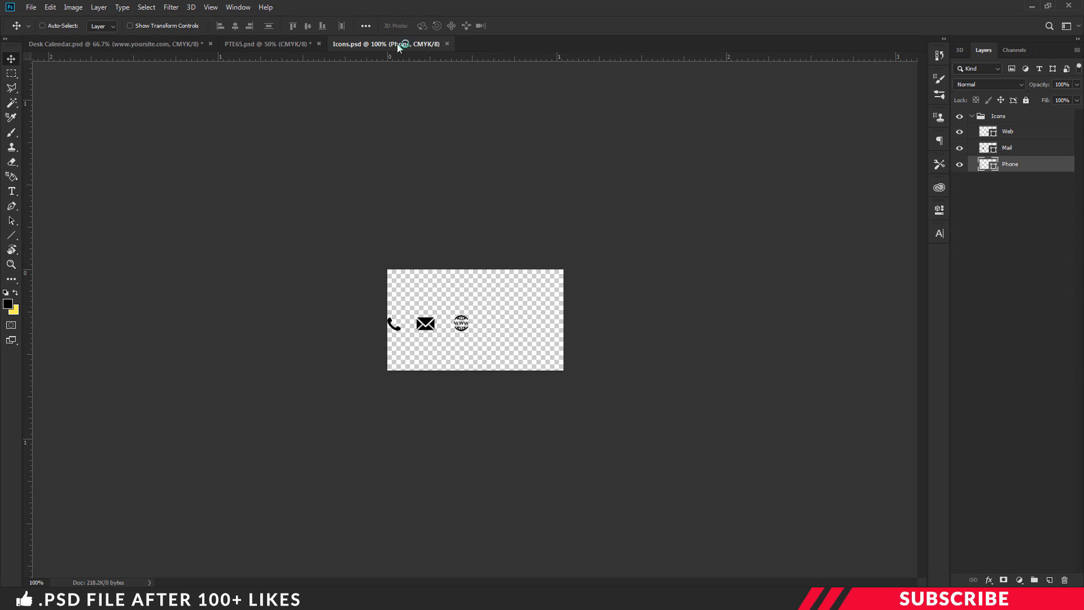
drag(397, 44, 371, 66)
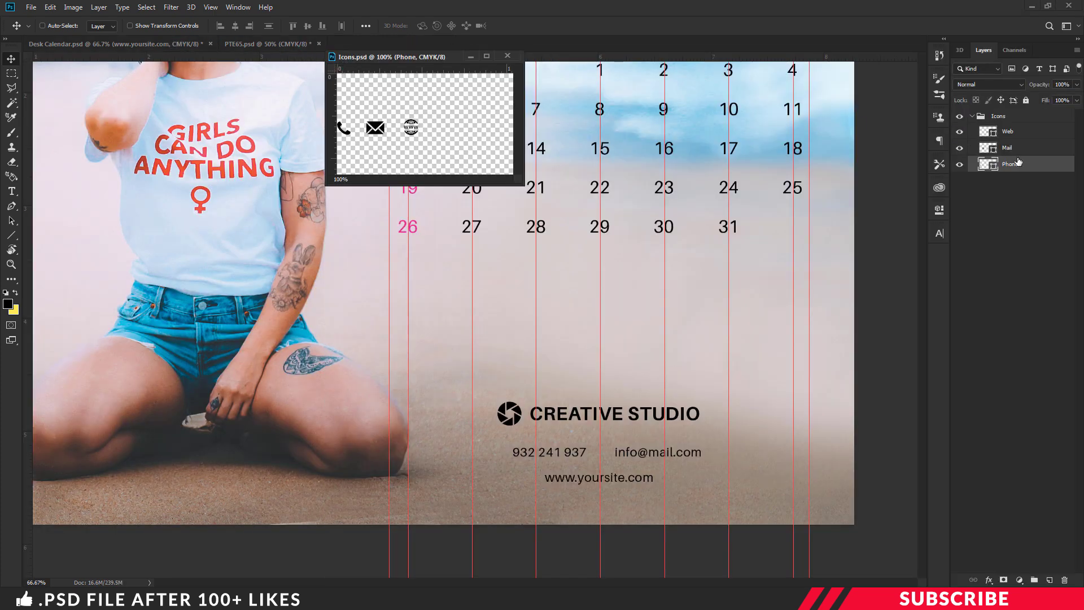
click(1000, 116)
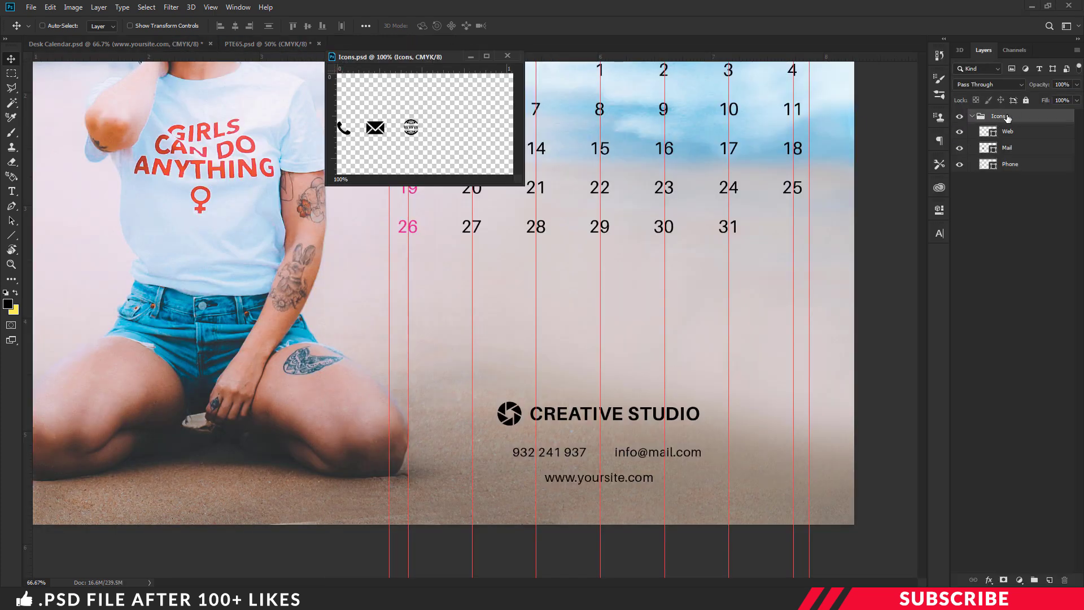
drag(1008, 117, 774, 141)
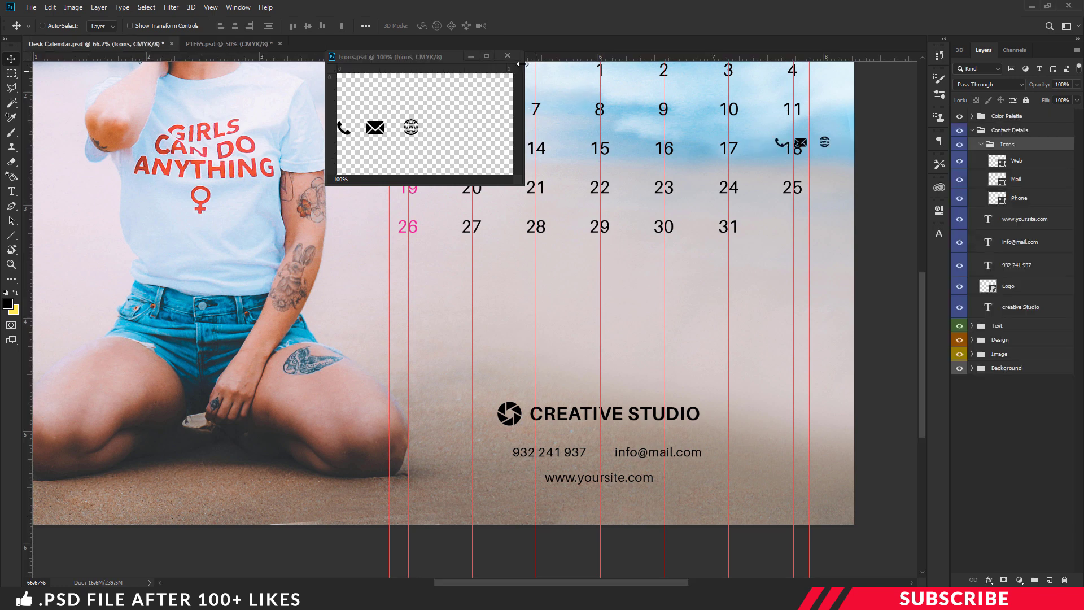
click(507, 55)
mouse_move(1020, 148)
mouse_down()
mouse_move(1031, 123)
mouse_move(1030, 133)
mouse_up()
click(974, 131)
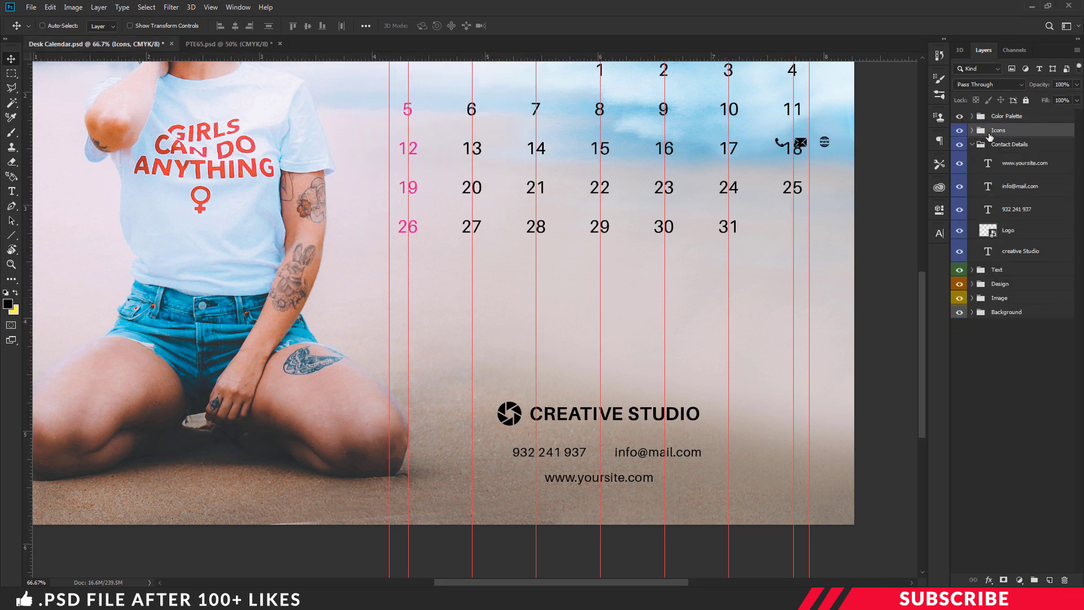
click(972, 131)
Step: Position the globe, envelope and phone icons left of the website, e-mail and phone lines
click(1023, 148)
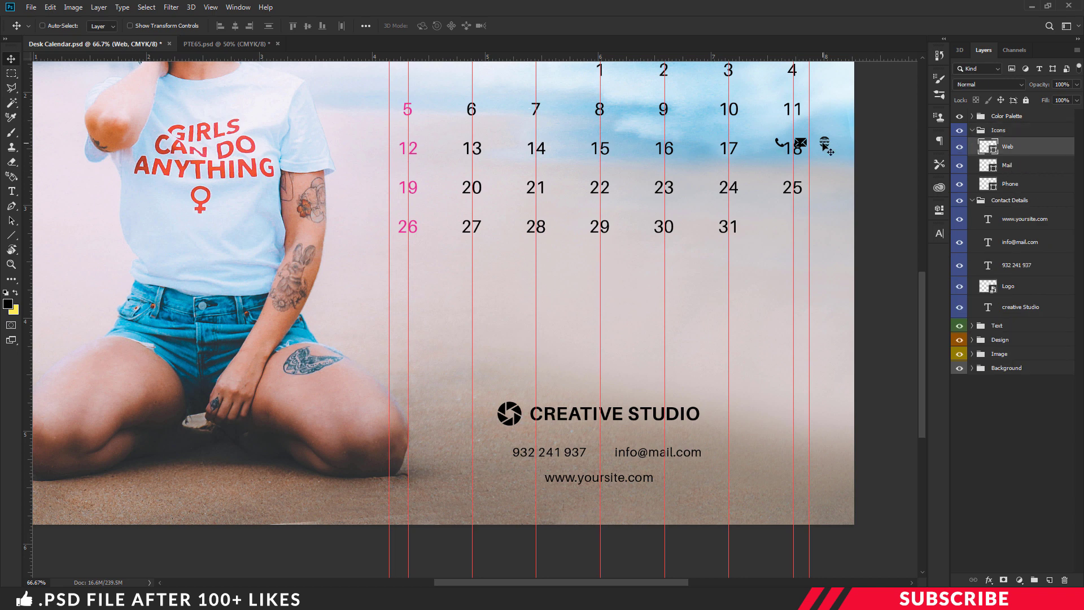
drag(825, 149, 536, 480)
click(1028, 169)
drag(805, 148, 609, 458)
click(1032, 185)
drag(780, 144, 502, 454)
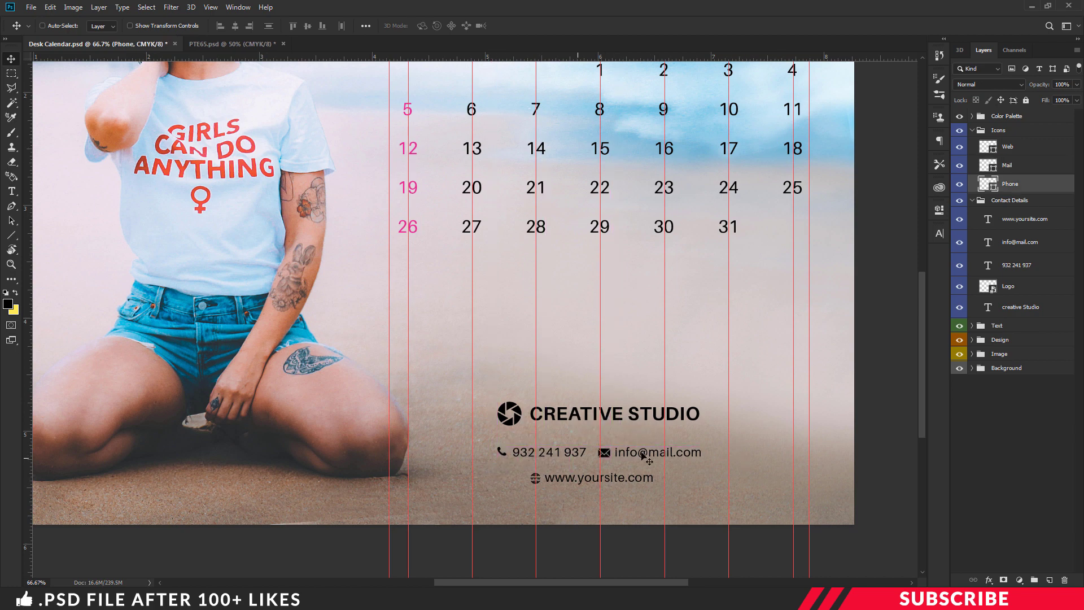
key(ctrl+minus)
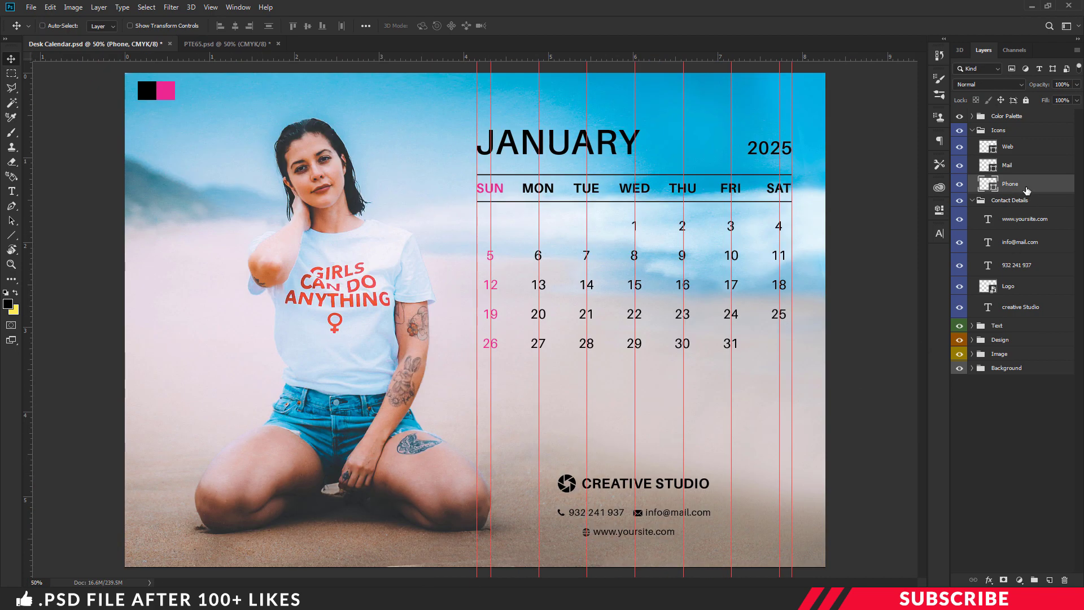
Step: Nudge the logo and studio name down, then raise the whole contact block slightly
click(1017, 286)
shift+click(1033, 313)
key(Down)
key(Down)
key(Down)
key(Down)
key(Down)
key(Down)
key(Down)
key(Down)
key(Down)
key(Down)
key(Down)
key(Down)
key(Down)
key(Down)
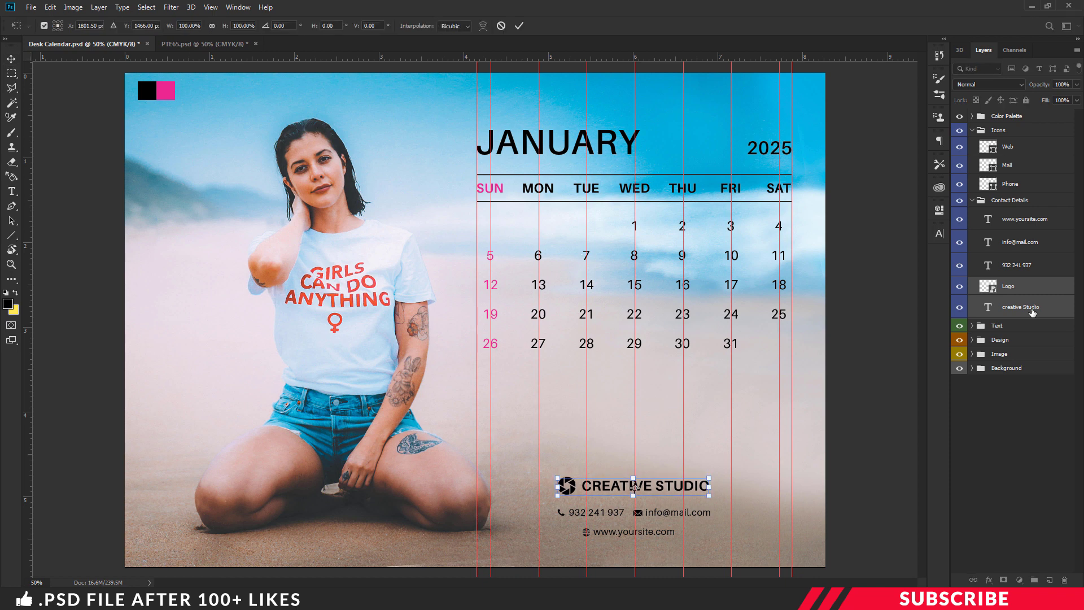
click(973, 200)
shift+click(999, 131)
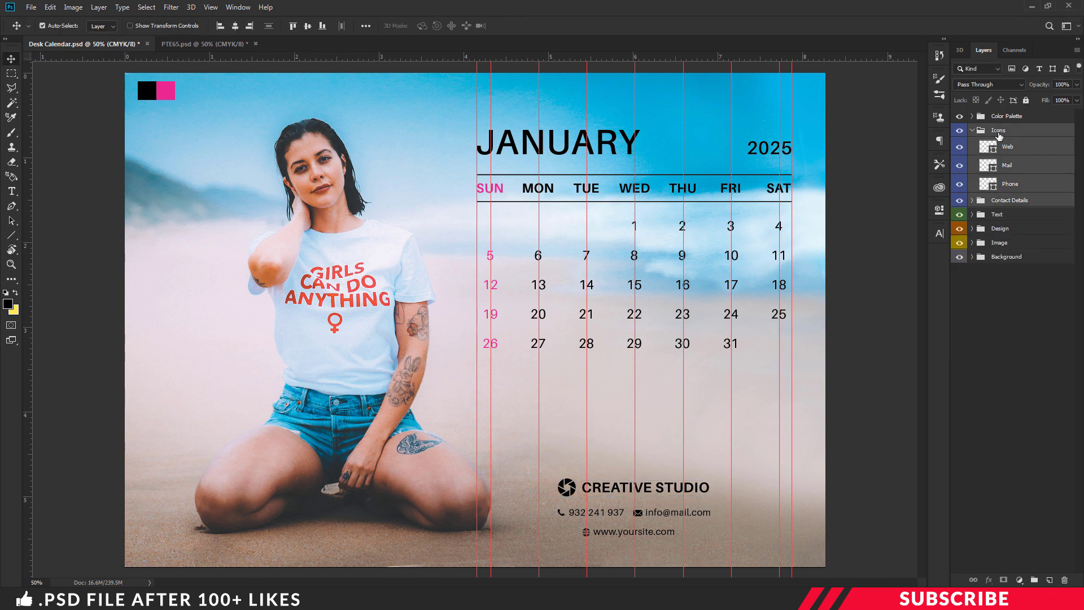
key(ctrl+t)
key(Up)
key(Up)
key(Up)
key(Up)
key(Up)
key(Up)
key(Up)
key(Up)
key(Up)
key(Up)
key(Up)
key(Up)
key(Up)
key(Up)
key(Up)
key(Up)
key(Up)
key(Up)
key(Up)
key(Up)
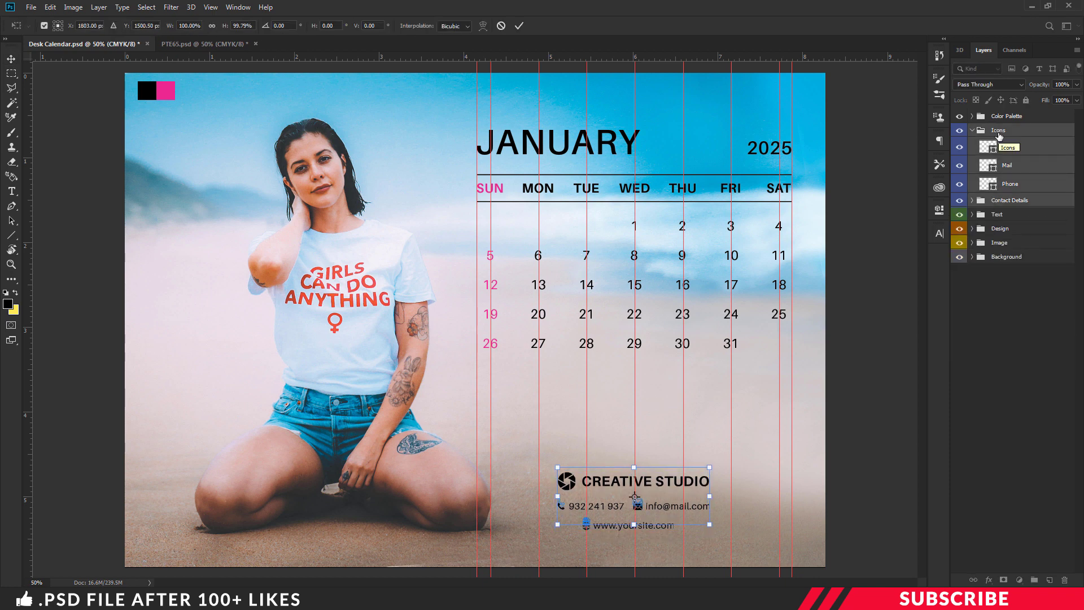
key(Up)
key(Up)
key(Up)
key(Up)
key(Up)
key(Up)
key(Return)
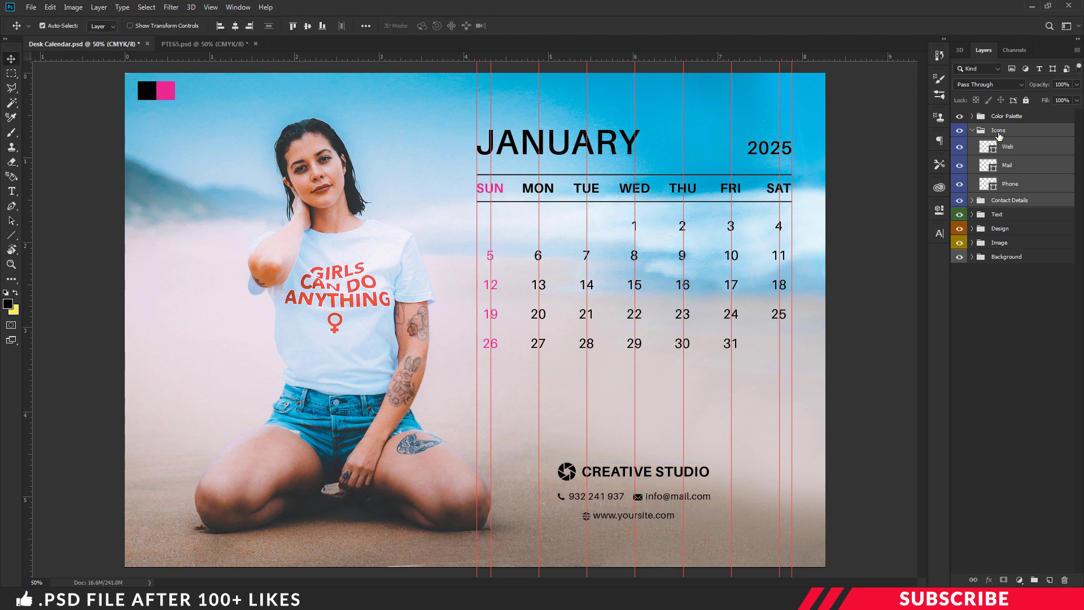
key(ctrl+semicolon)
Step: Hide the Color Palette swatches and save Desk Calendar.psd
click(973, 130)
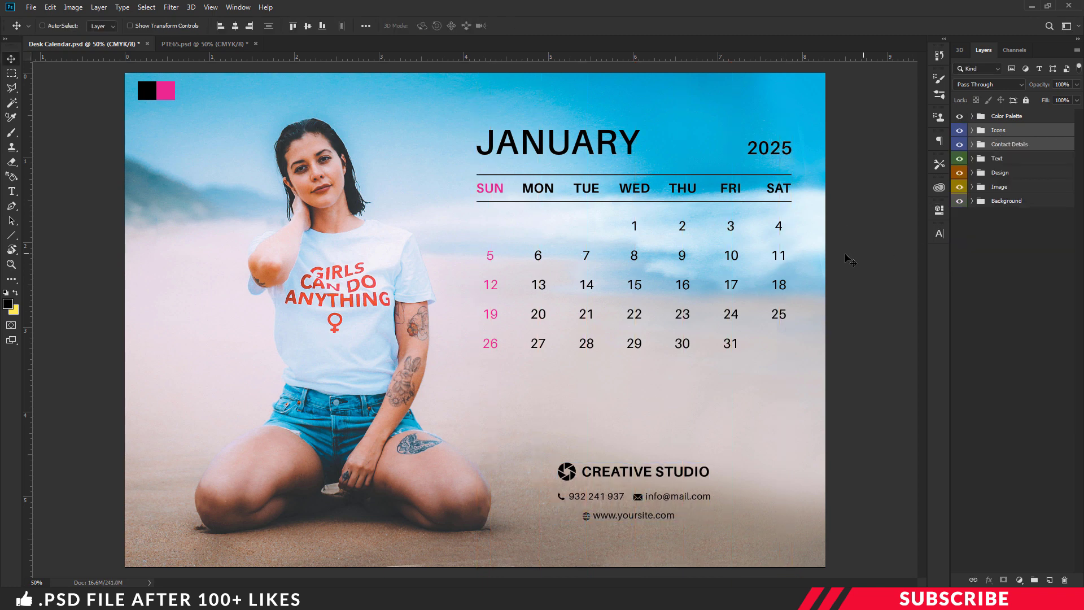
click(959, 116)
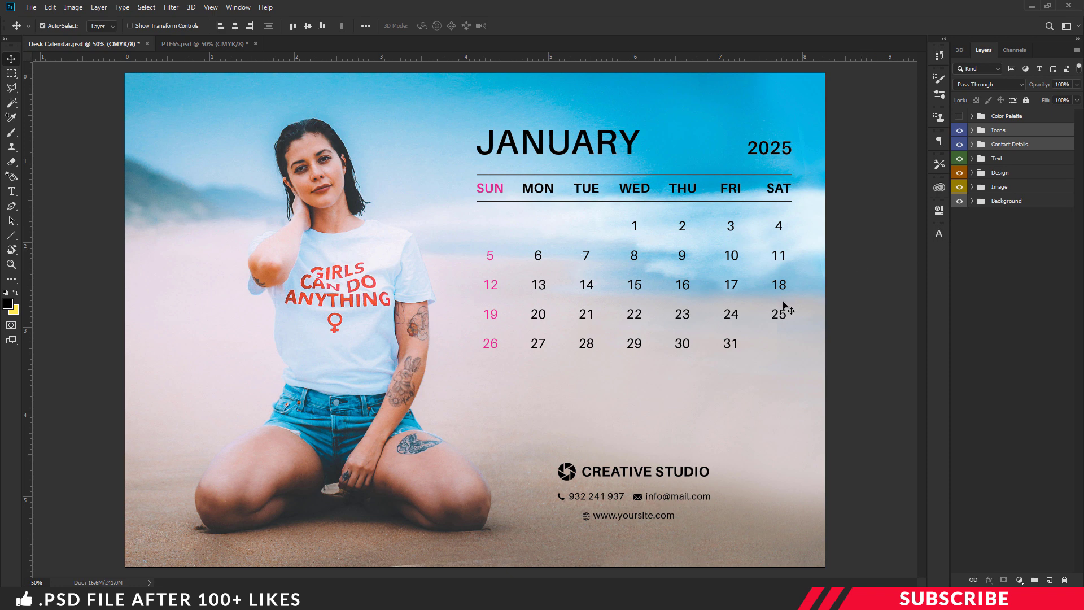
key(ctrl)
click(32, 8)
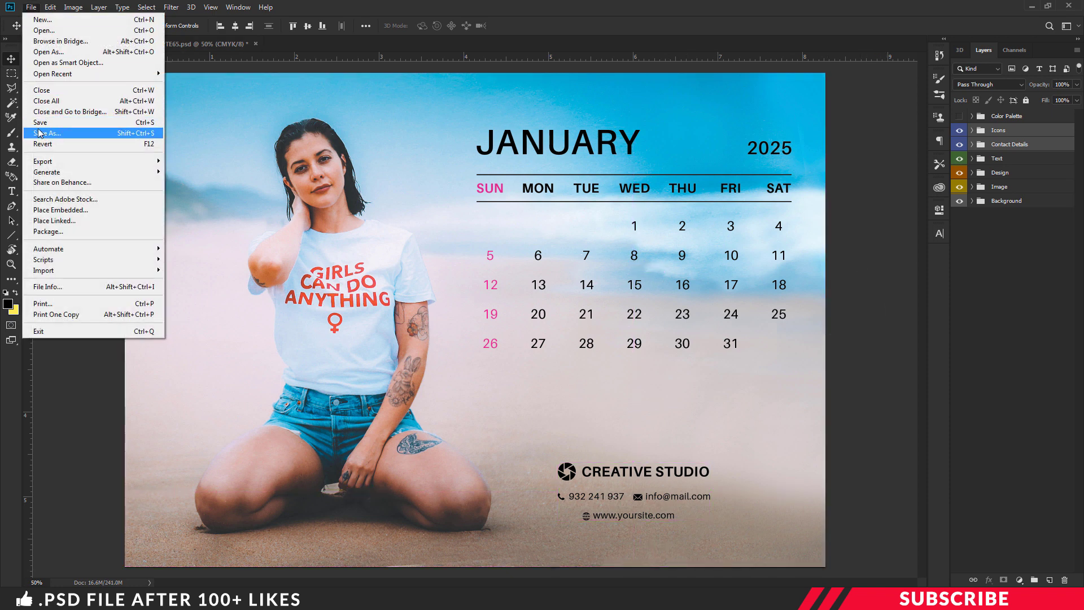
click(519, 14)
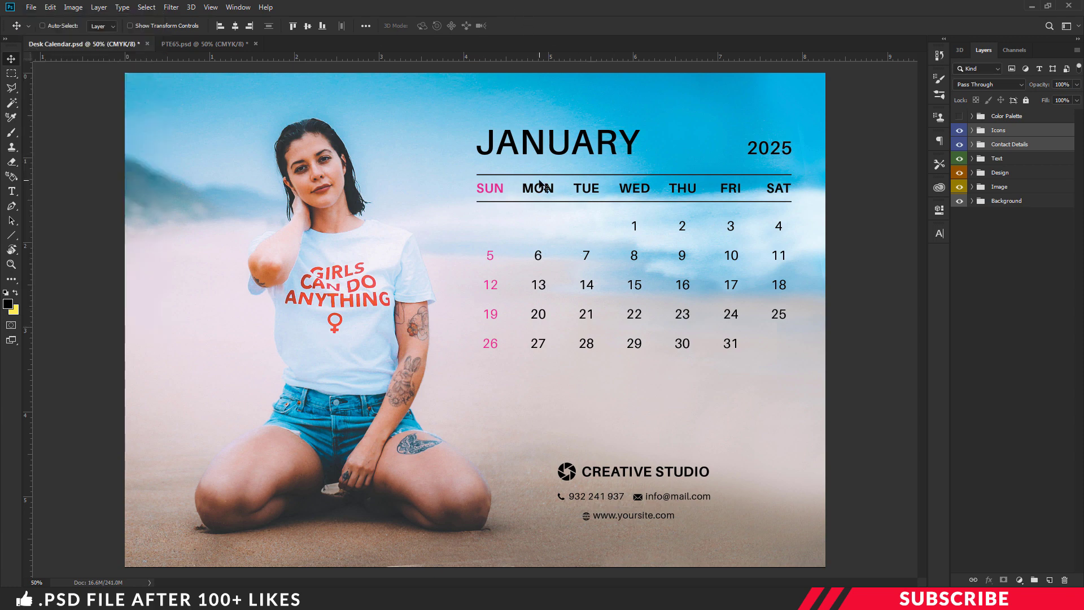
key(ctrl+s)
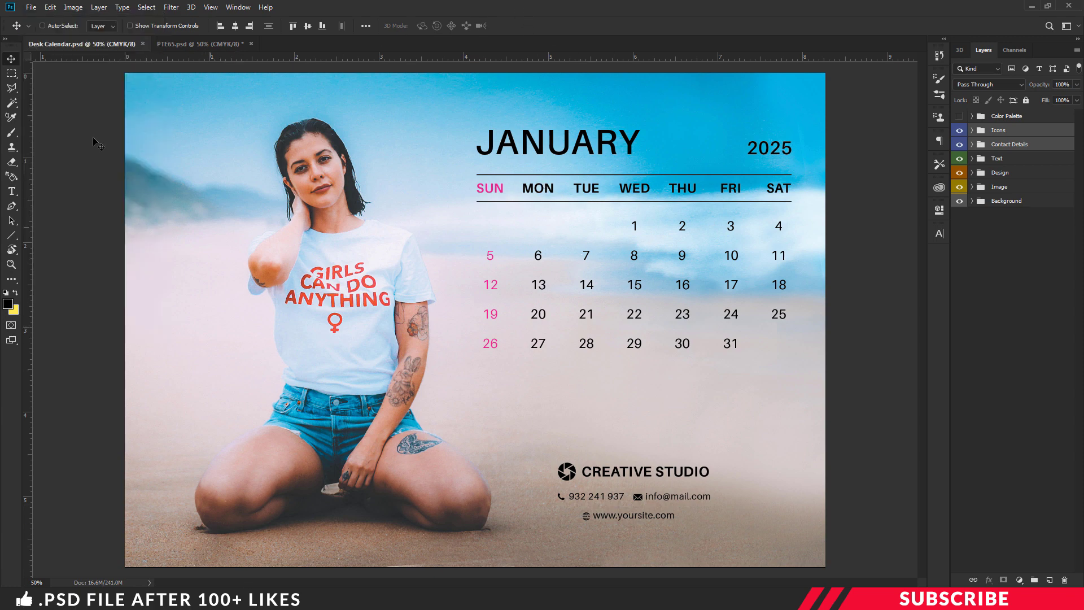
Step: Duplicate Desk Calendar in the Project file folder, rename the copy Feb, and open it
key(alt+Tab)
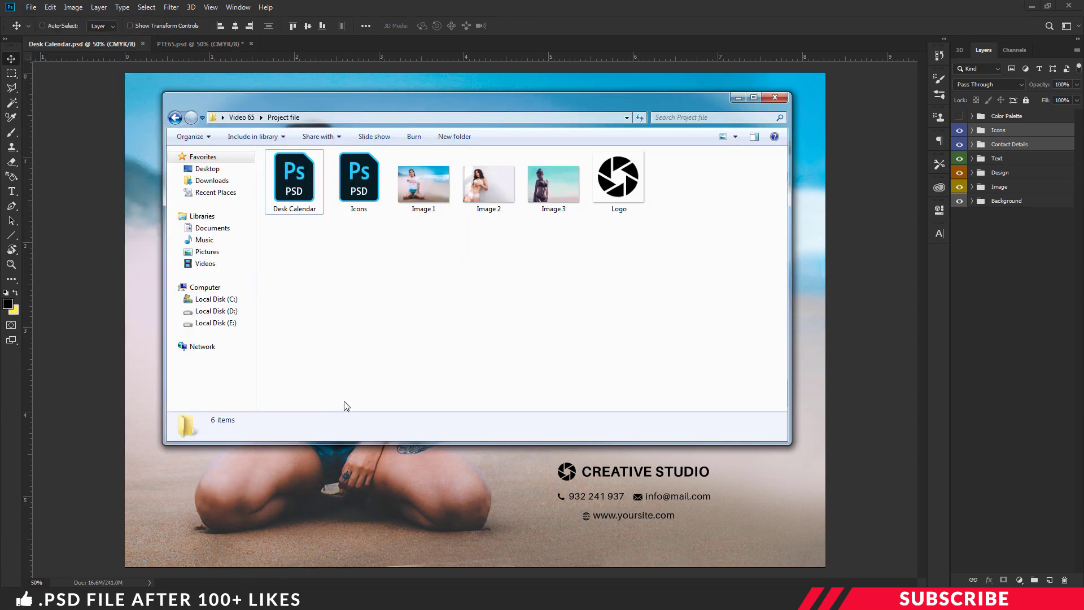
drag(300, 199, 319, 240)
key(F2)
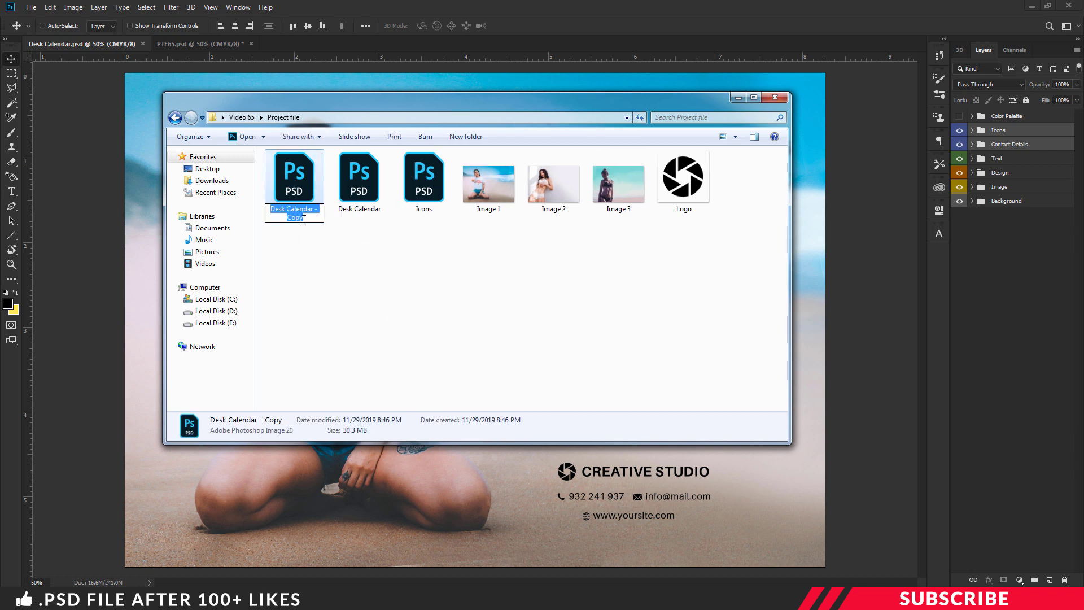
text(Feb)
key(Return)
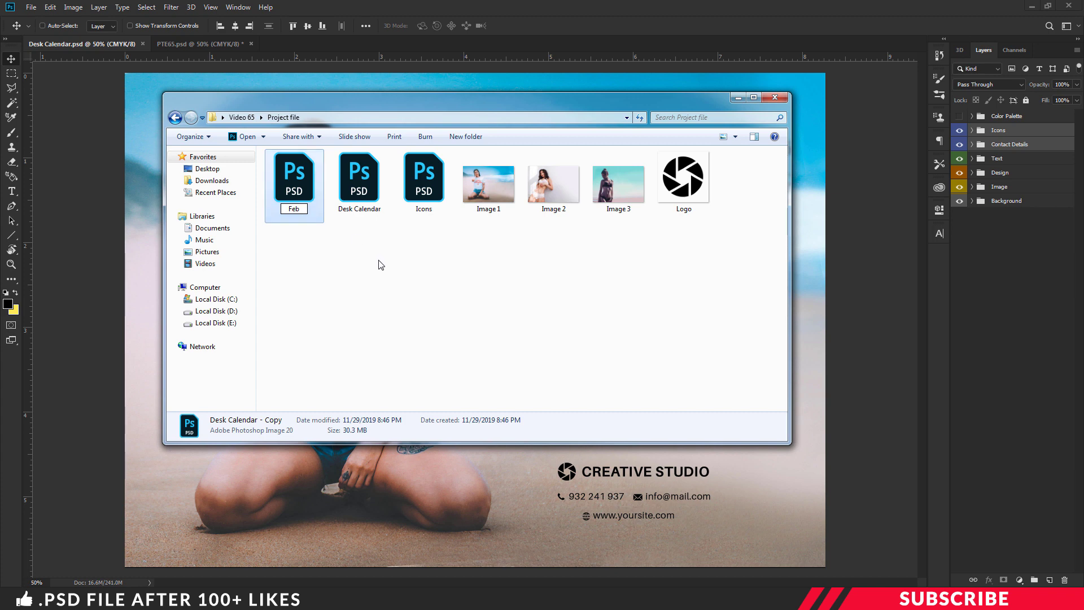
double_click(352, 188)
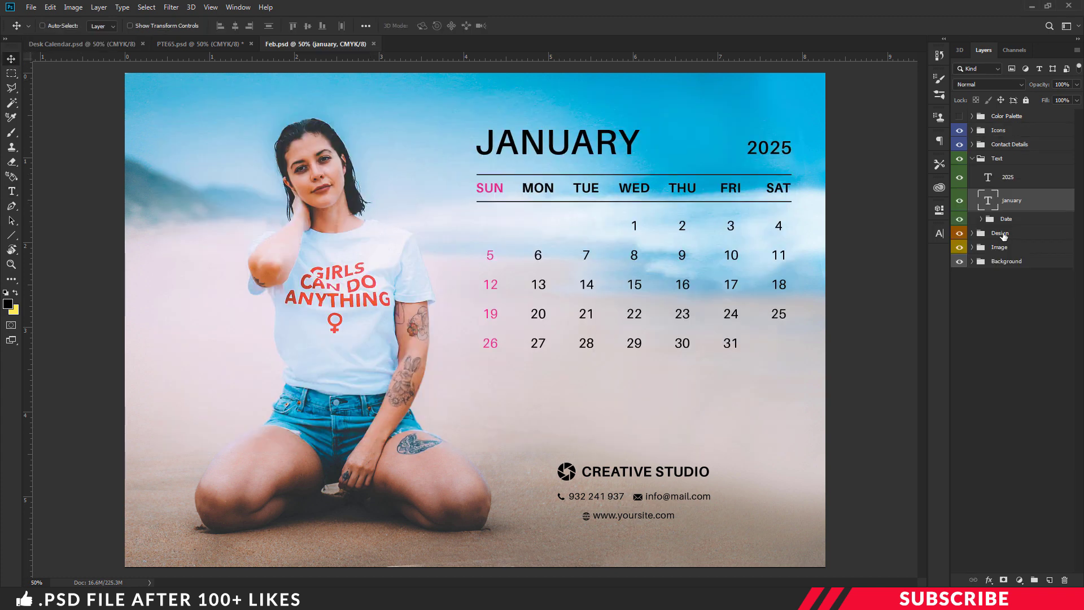
Step: Delete the beach photo layer from the Image group and place Image 2 on the Feb page
click(972, 246)
click(1004, 263)
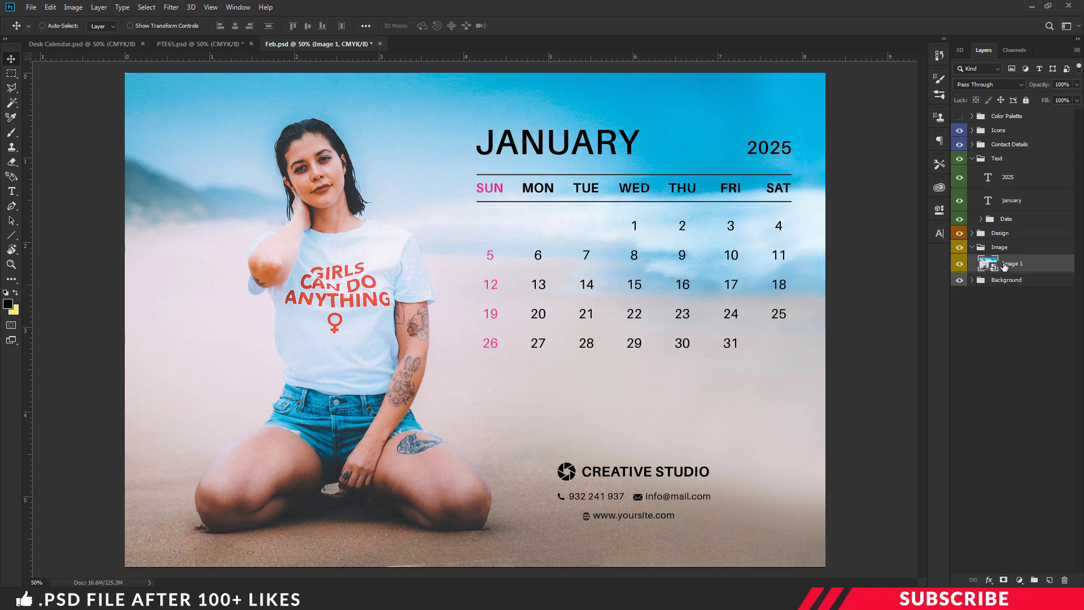
key(Delete)
key(alt+Tab)
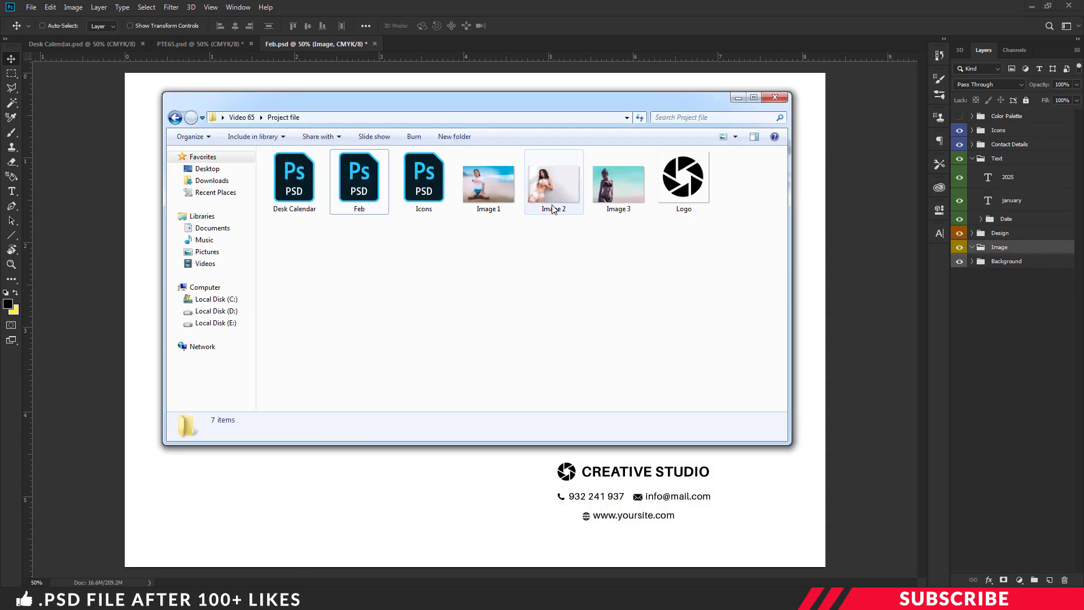
drag(554, 184, 590, 480)
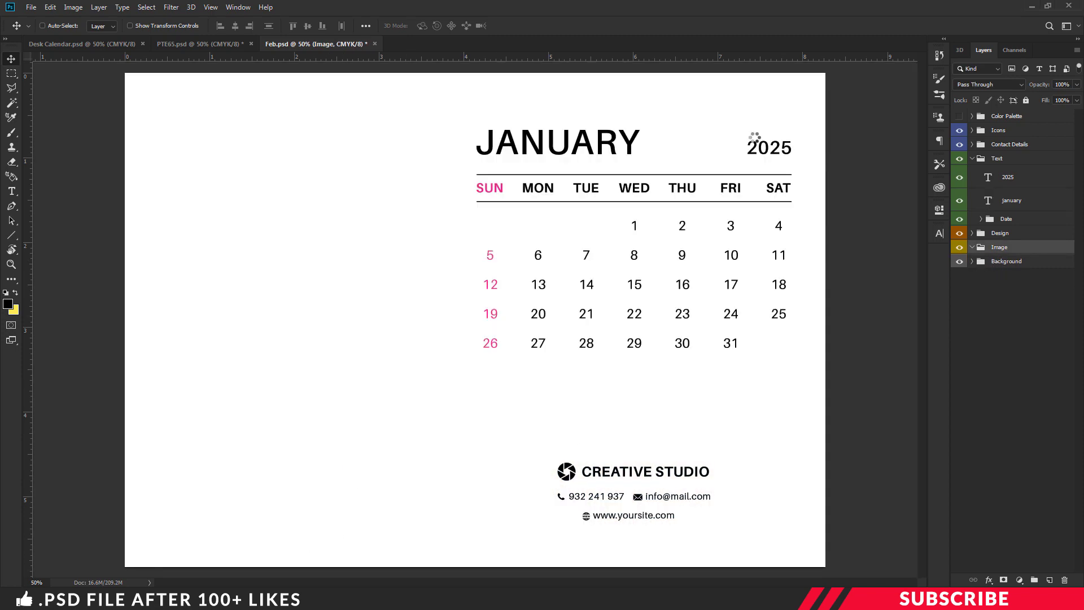
key(Return)
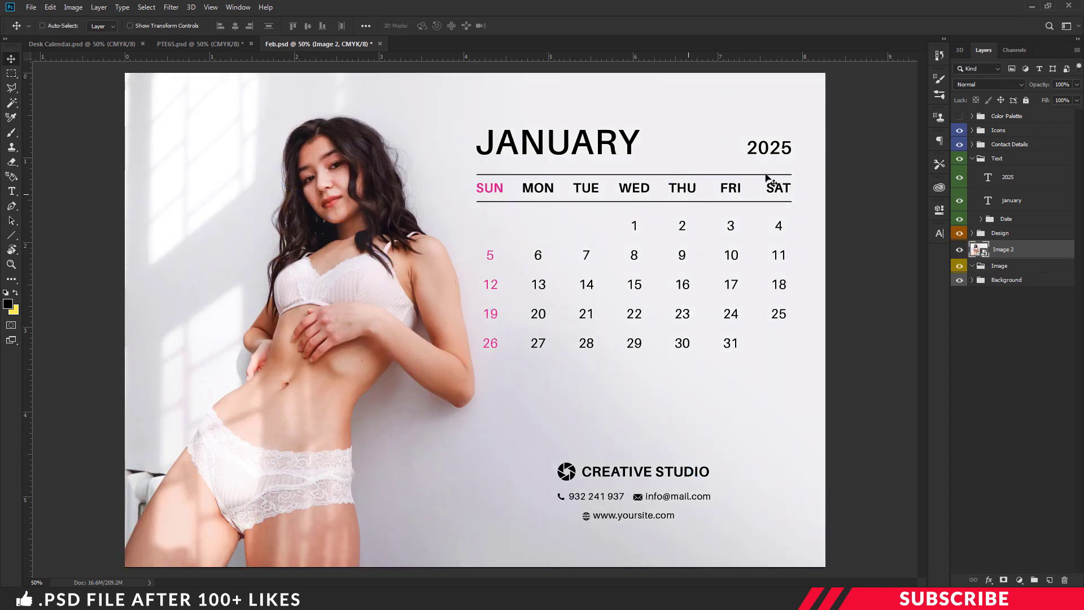
key(t)
click(552, 135)
Step: Change the heading to FEBRUARY and hide the unused first-row dates
key(ctrl+a)
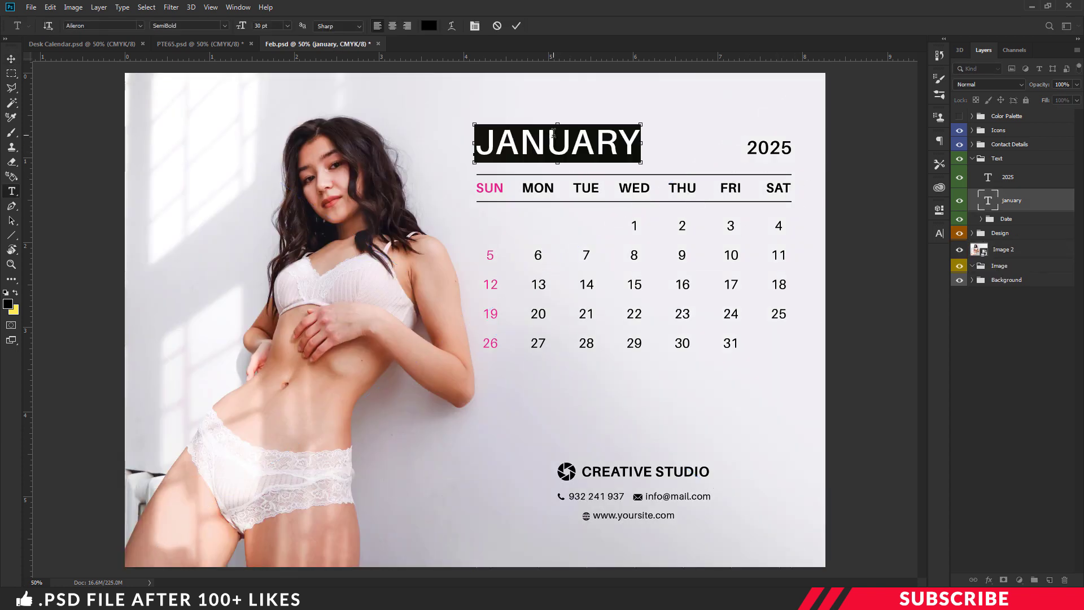
text(FE)
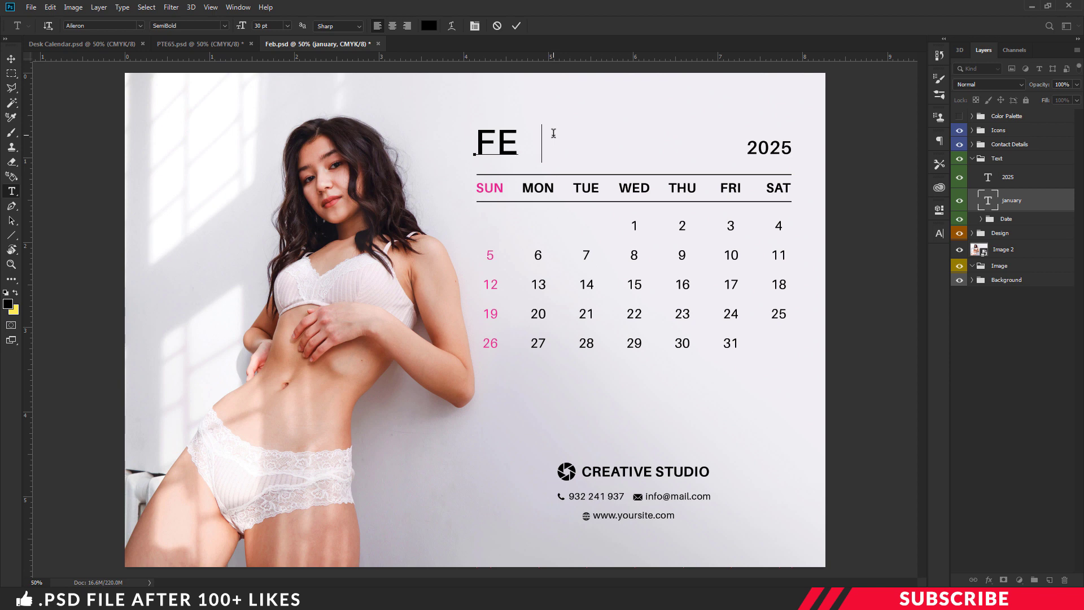
text(bruary)
key(ctrl+Return)
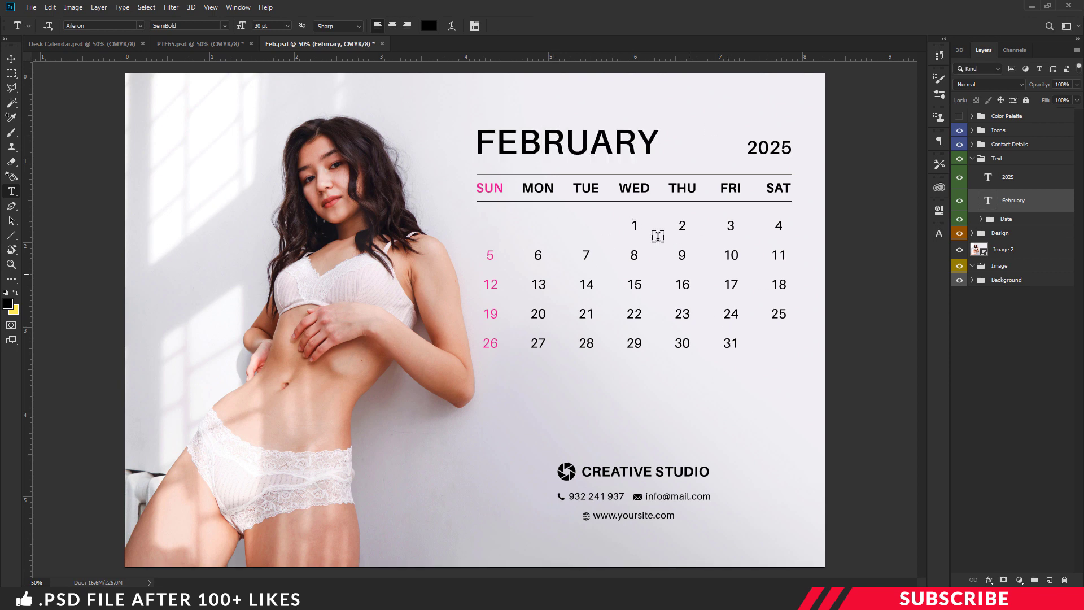
click(658, 236)
click(960, 390)
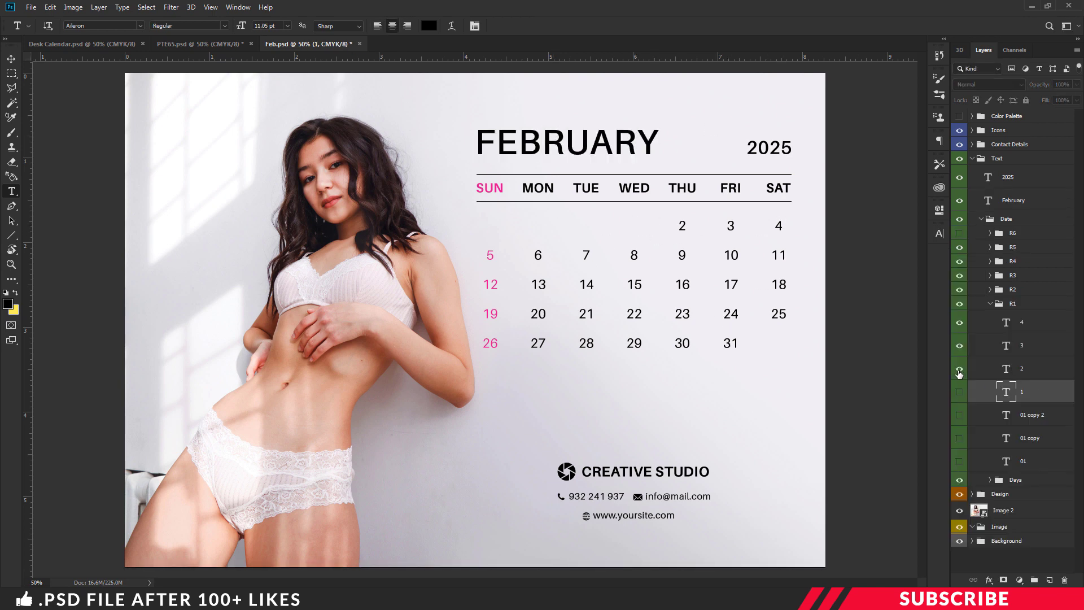
drag(959, 373, 959, 345)
Step: Renumber the dates so 1 sits under SAT and 2–8 fill the second row
double_click(778, 226)
text(1)
double_click(490, 256)
text(2)
double_click(538, 255)
text(3)
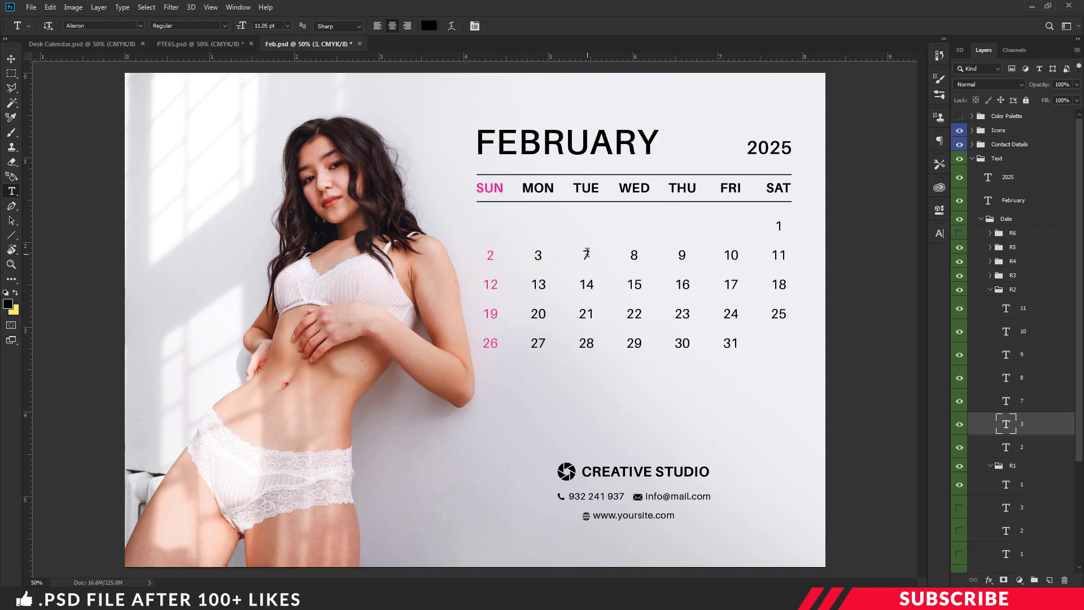
double_click(587, 256)
text(4)
double_click(634, 256)
text(5)
double_click(682, 256)
text(6)
double_click(730, 256)
text(7)
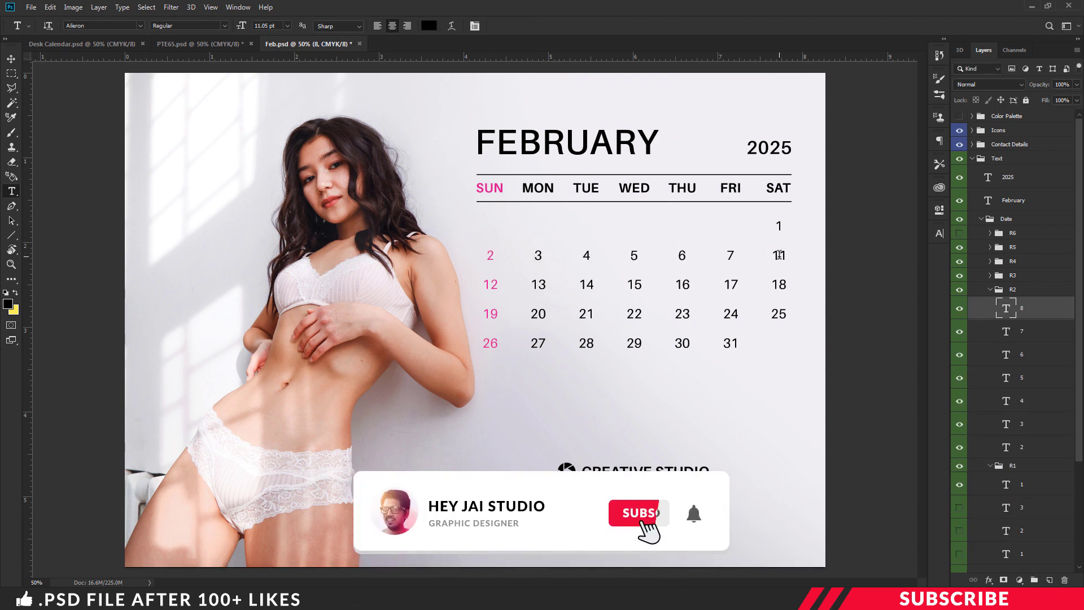
double_click(779, 255)
text(8)
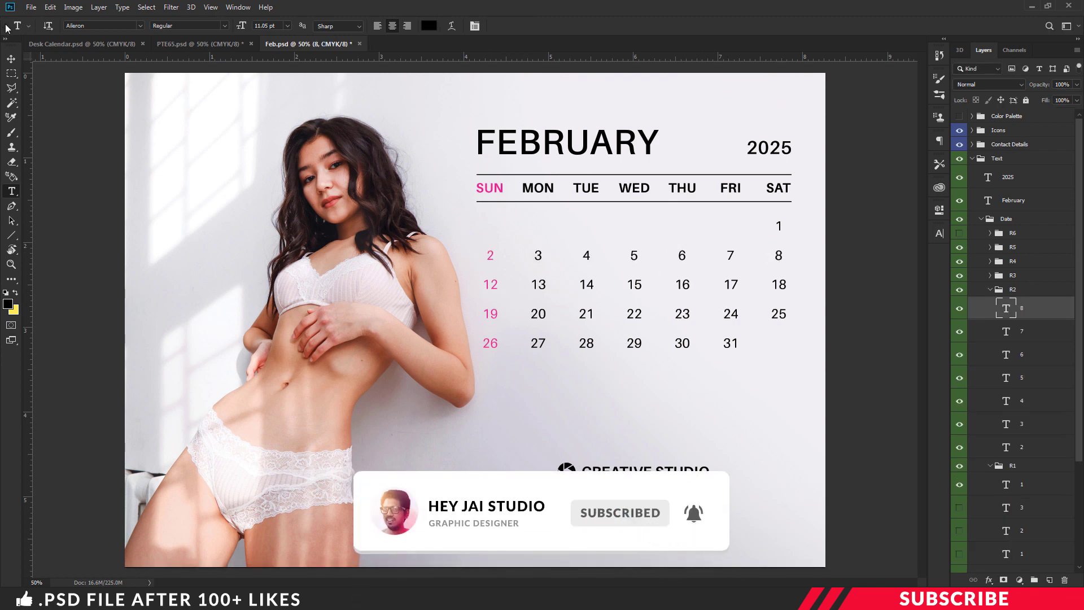
click(11, 58)
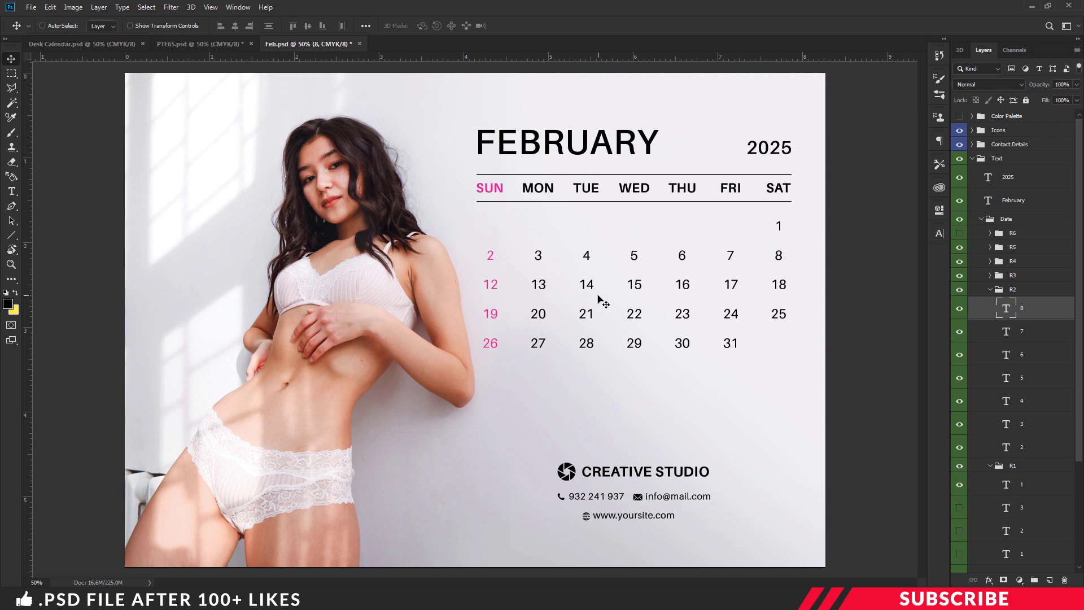
click(32, 7)
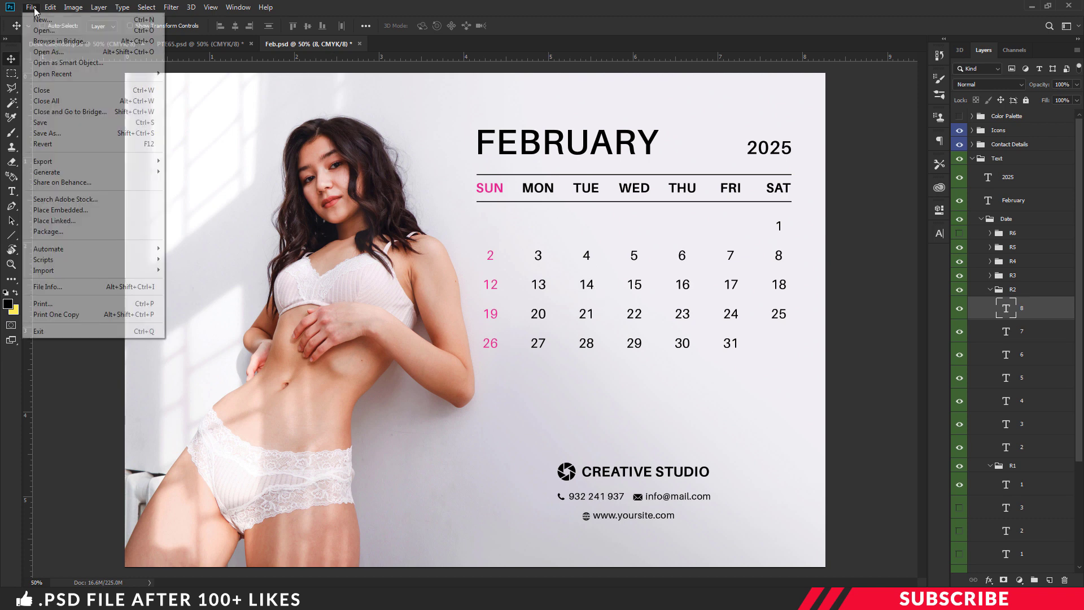
click(55, 134)
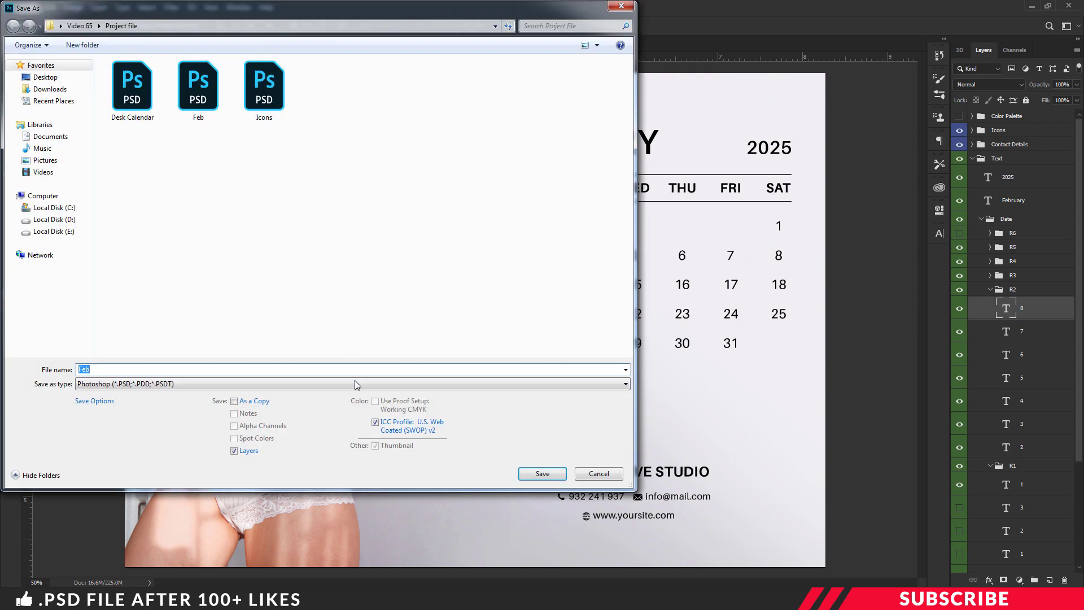
click(354, 384)
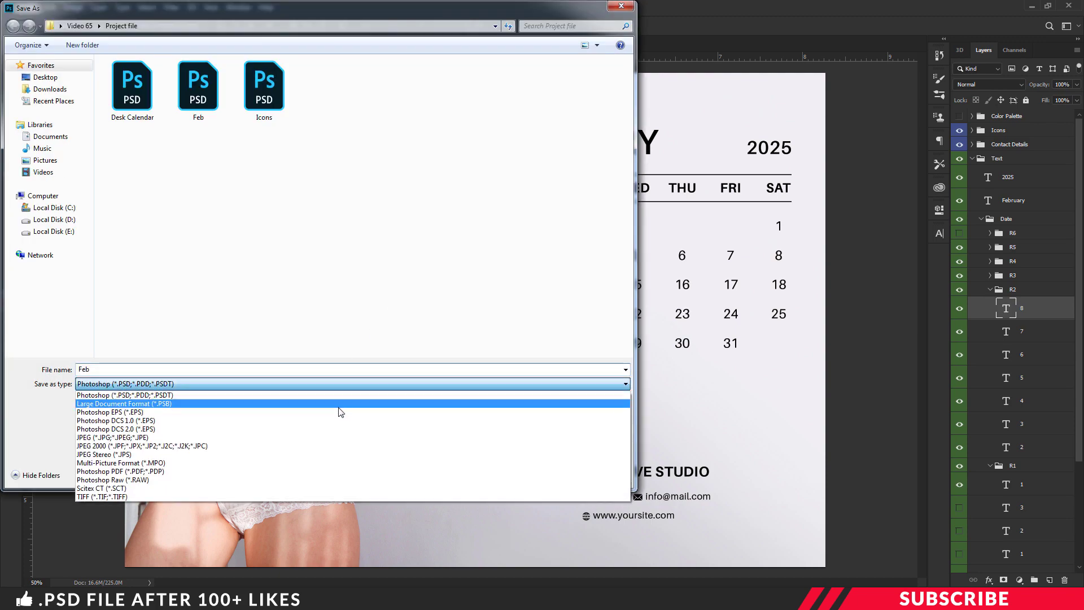
click(367, 394)
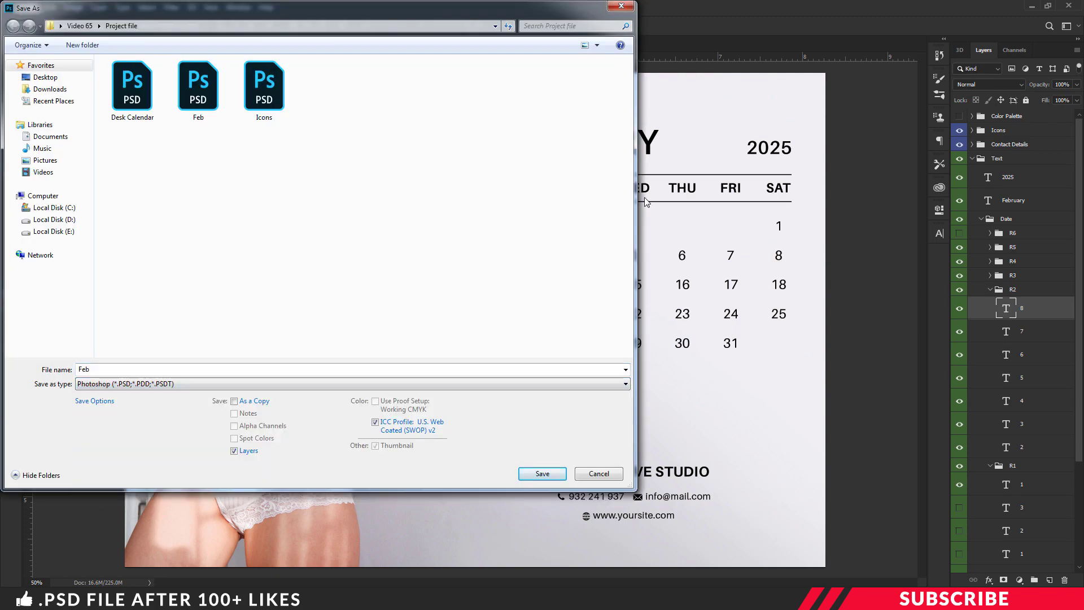
click(621, 8)
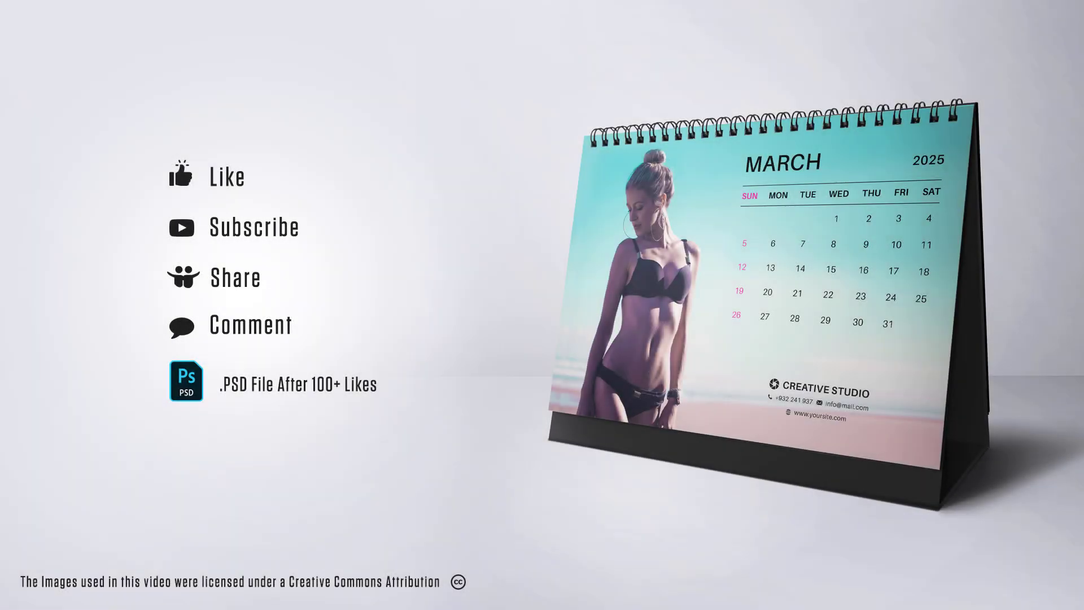